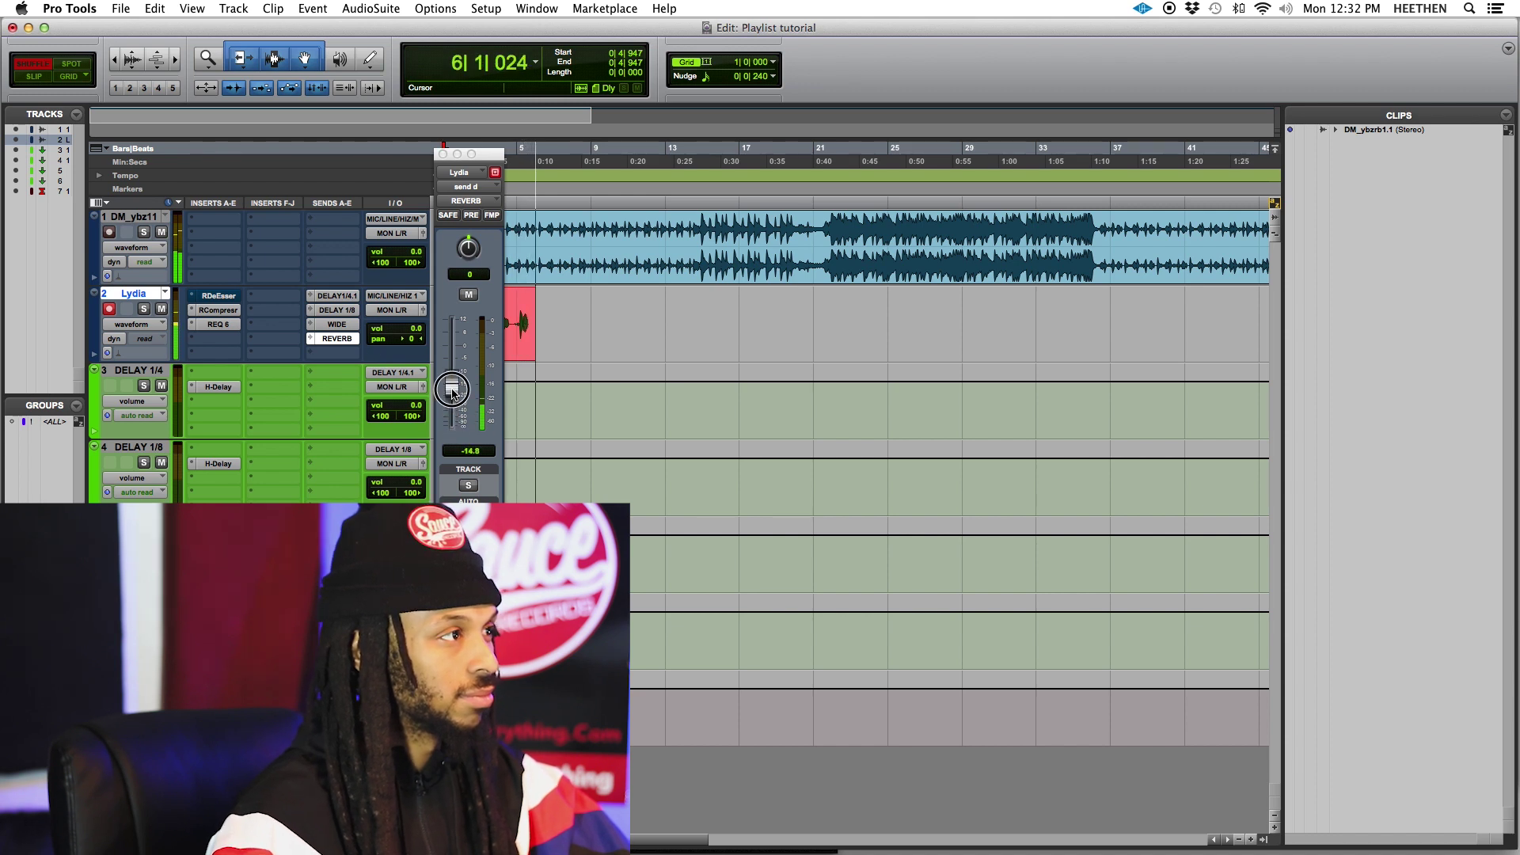
- Lower the DM_ybz11 track's volume to -2.1 dB and stop the vocal recording
click(442, 155)
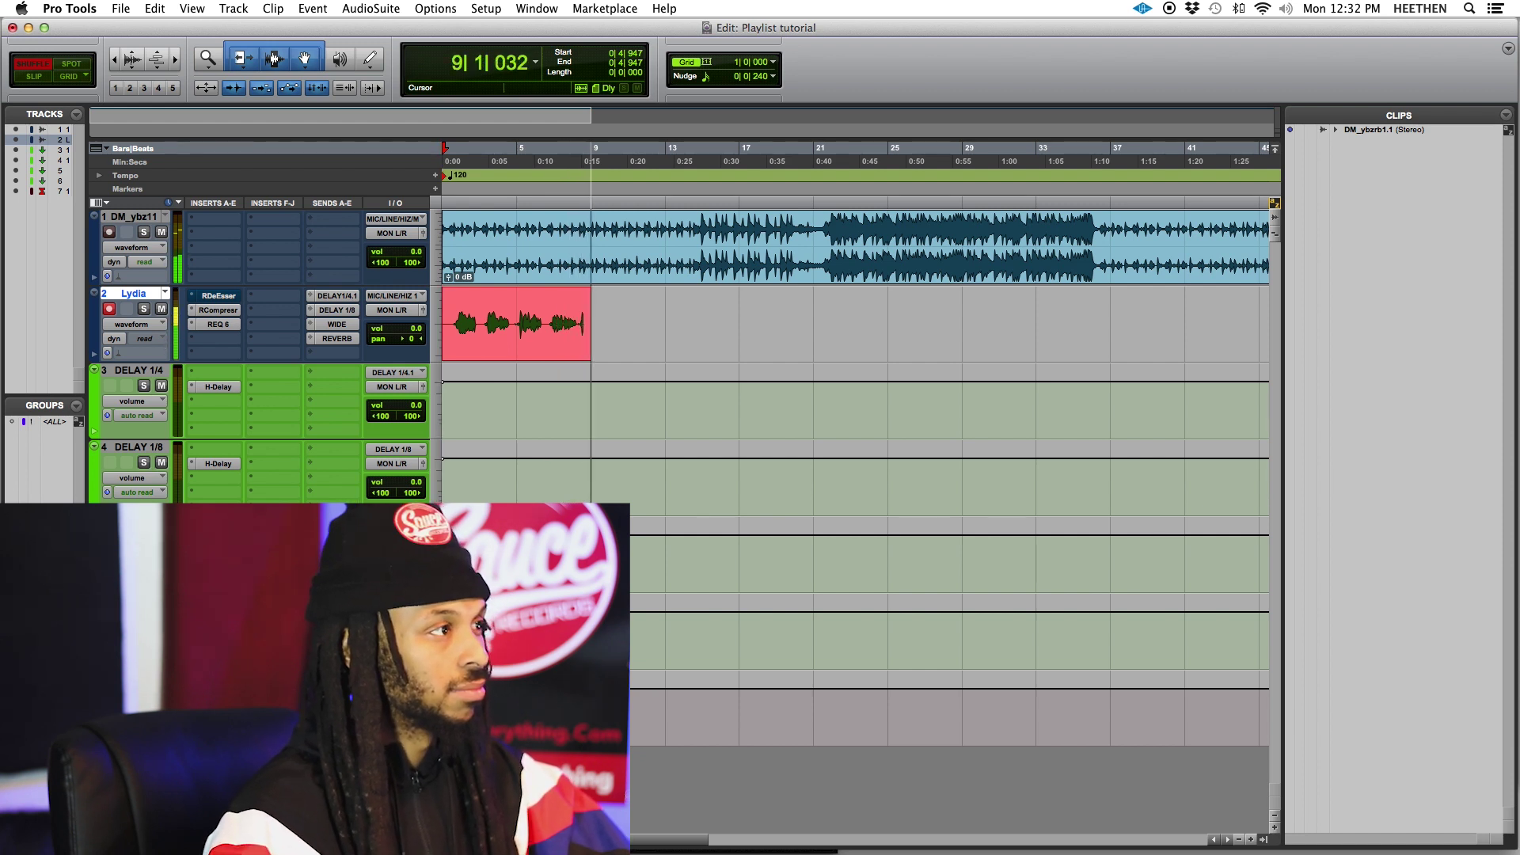
drag(414, 252, 415, 253)
key(space)
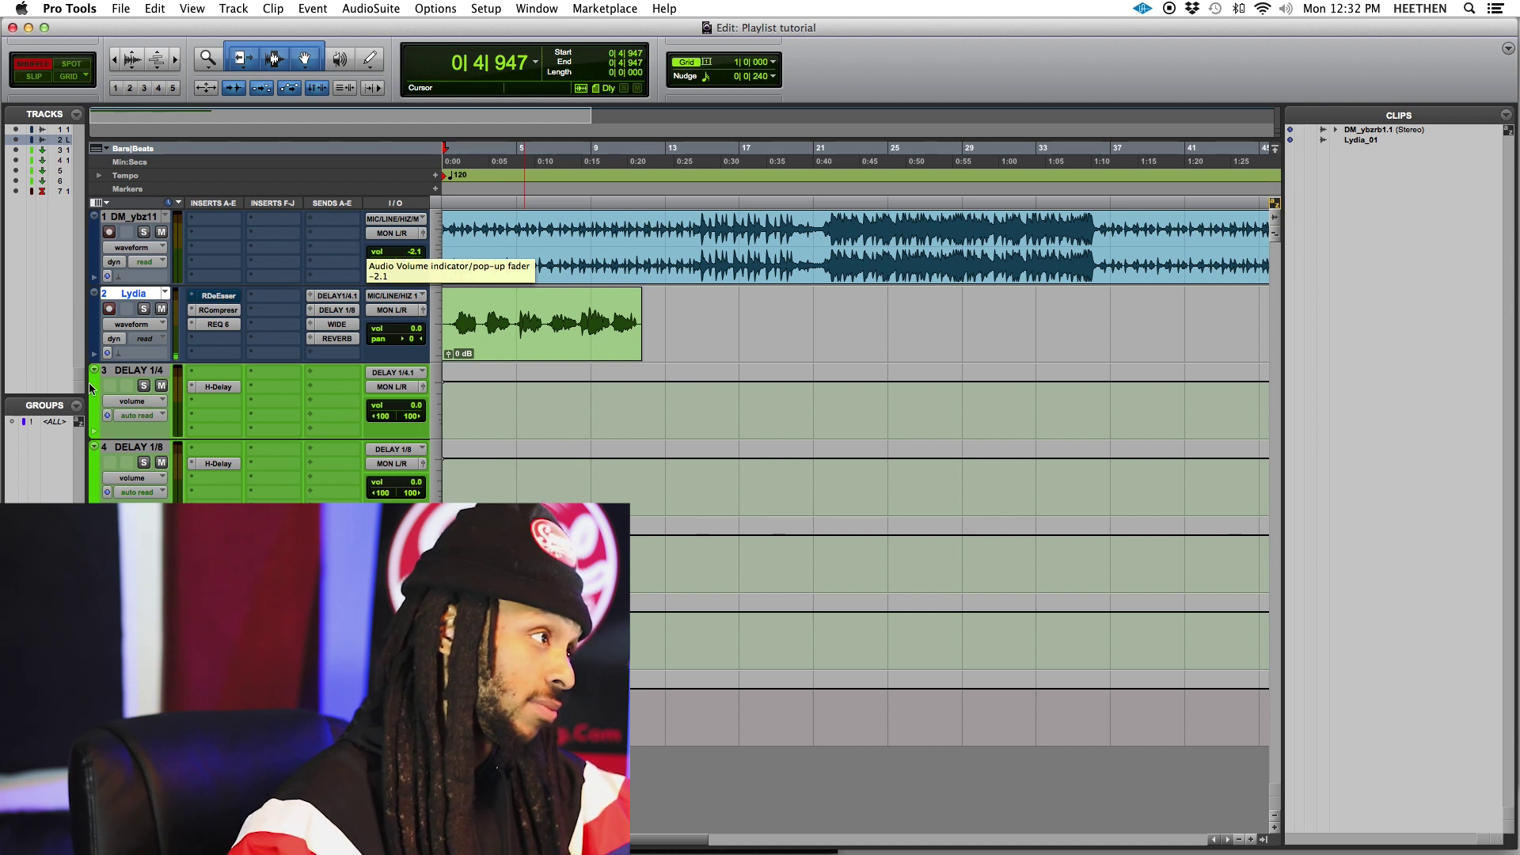
- Create a new playlist on vocal track 2 with the suggested name and record a brief take on it
click(134, 296)
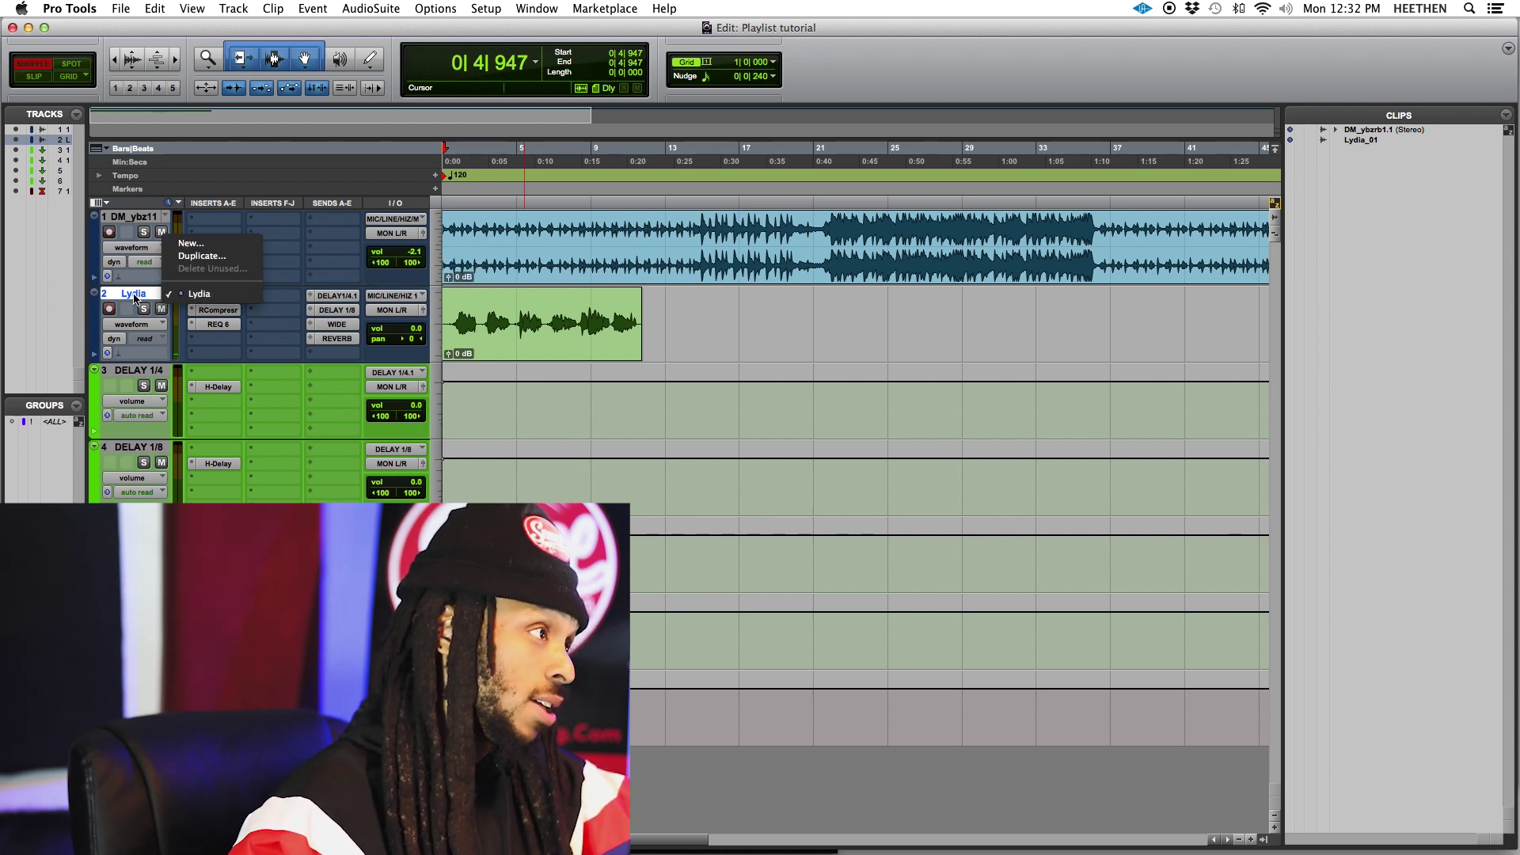
click(149, 303)
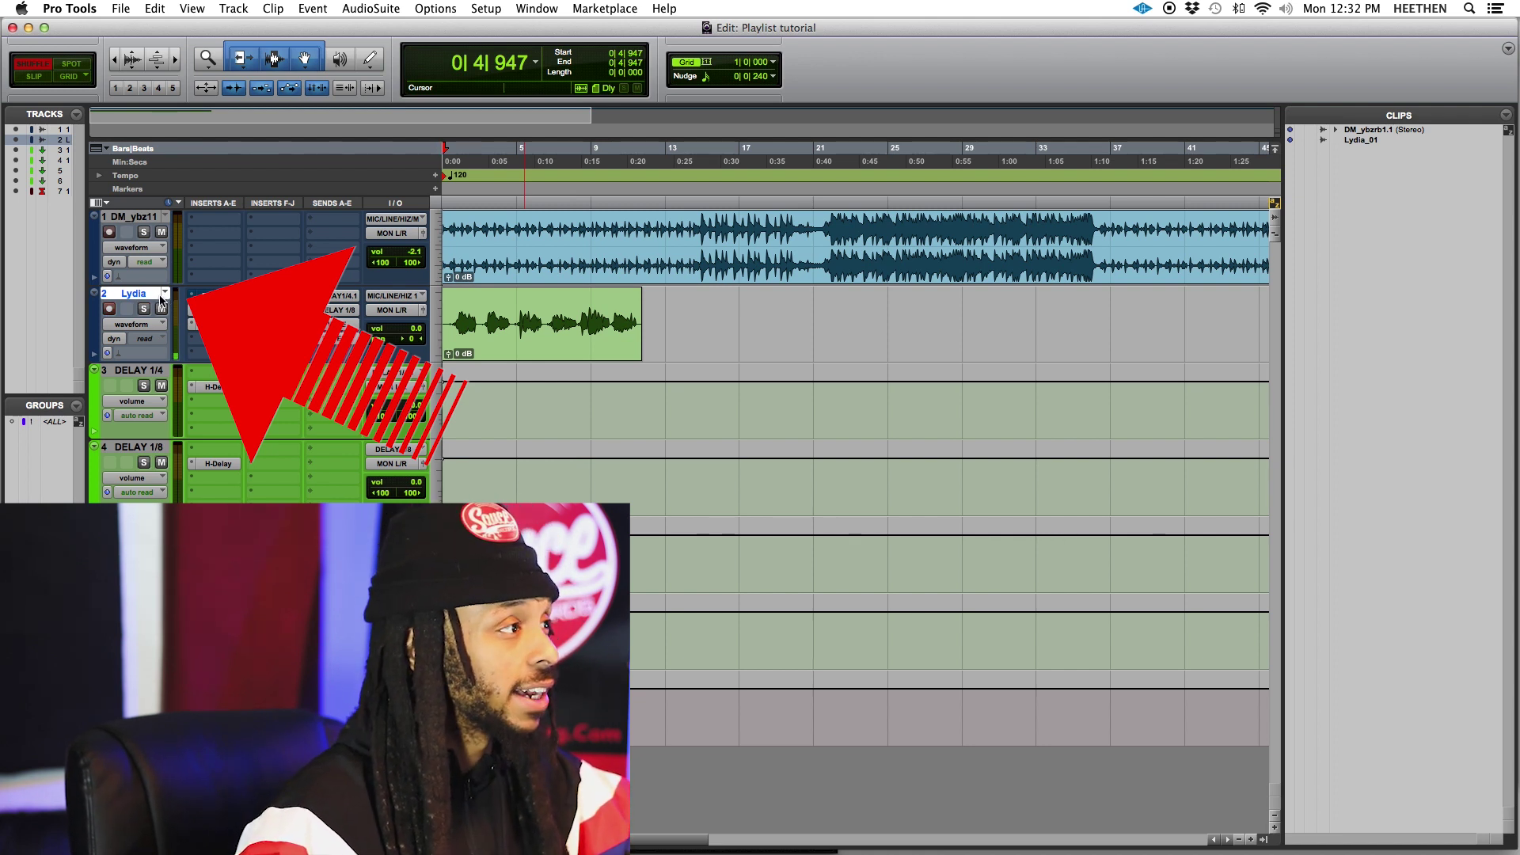
click(165, 294)
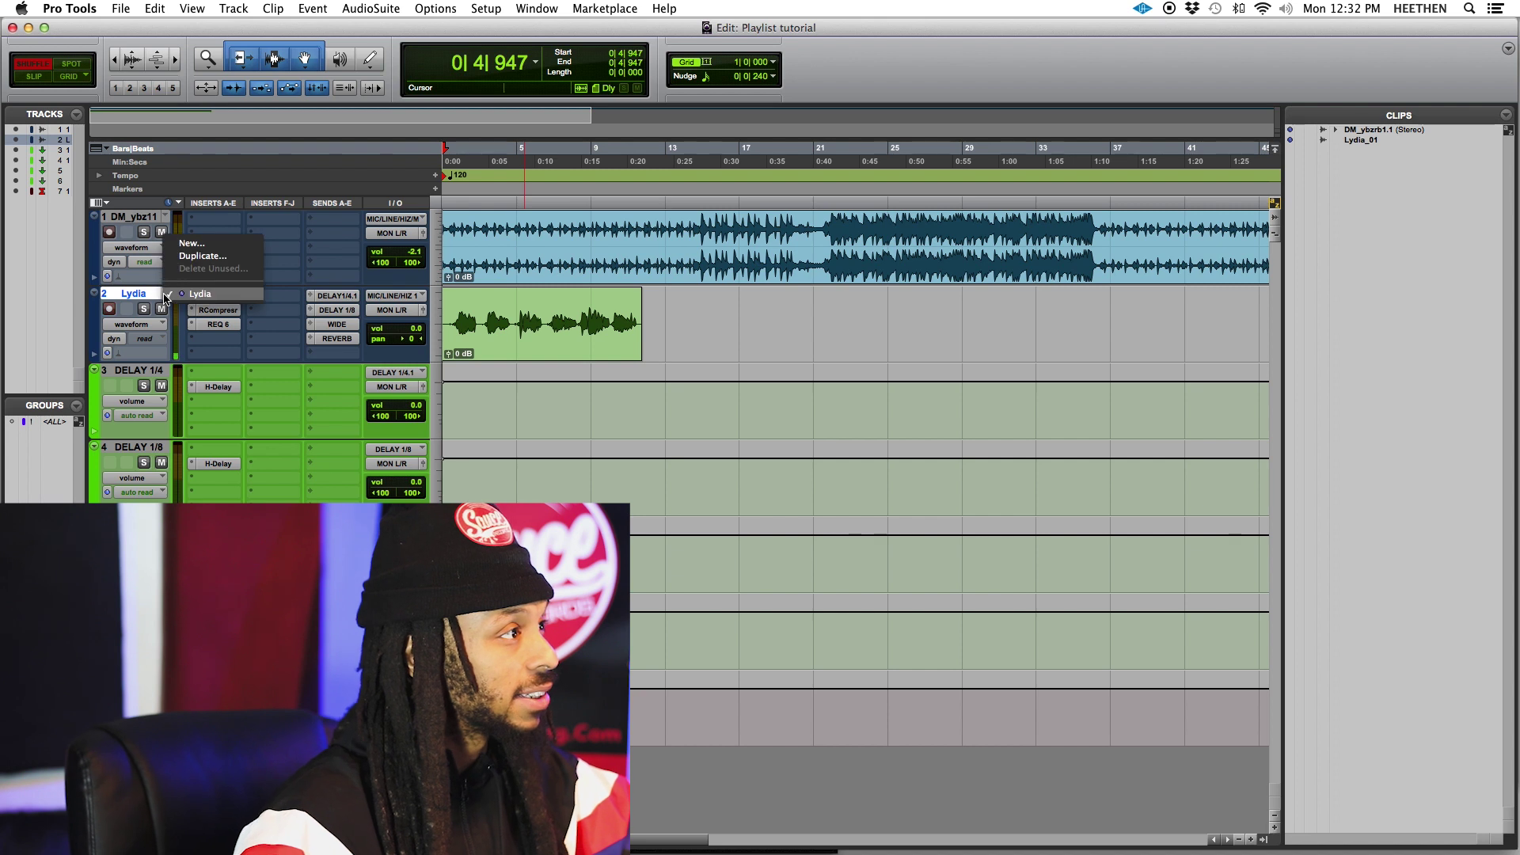
click(191, 244)
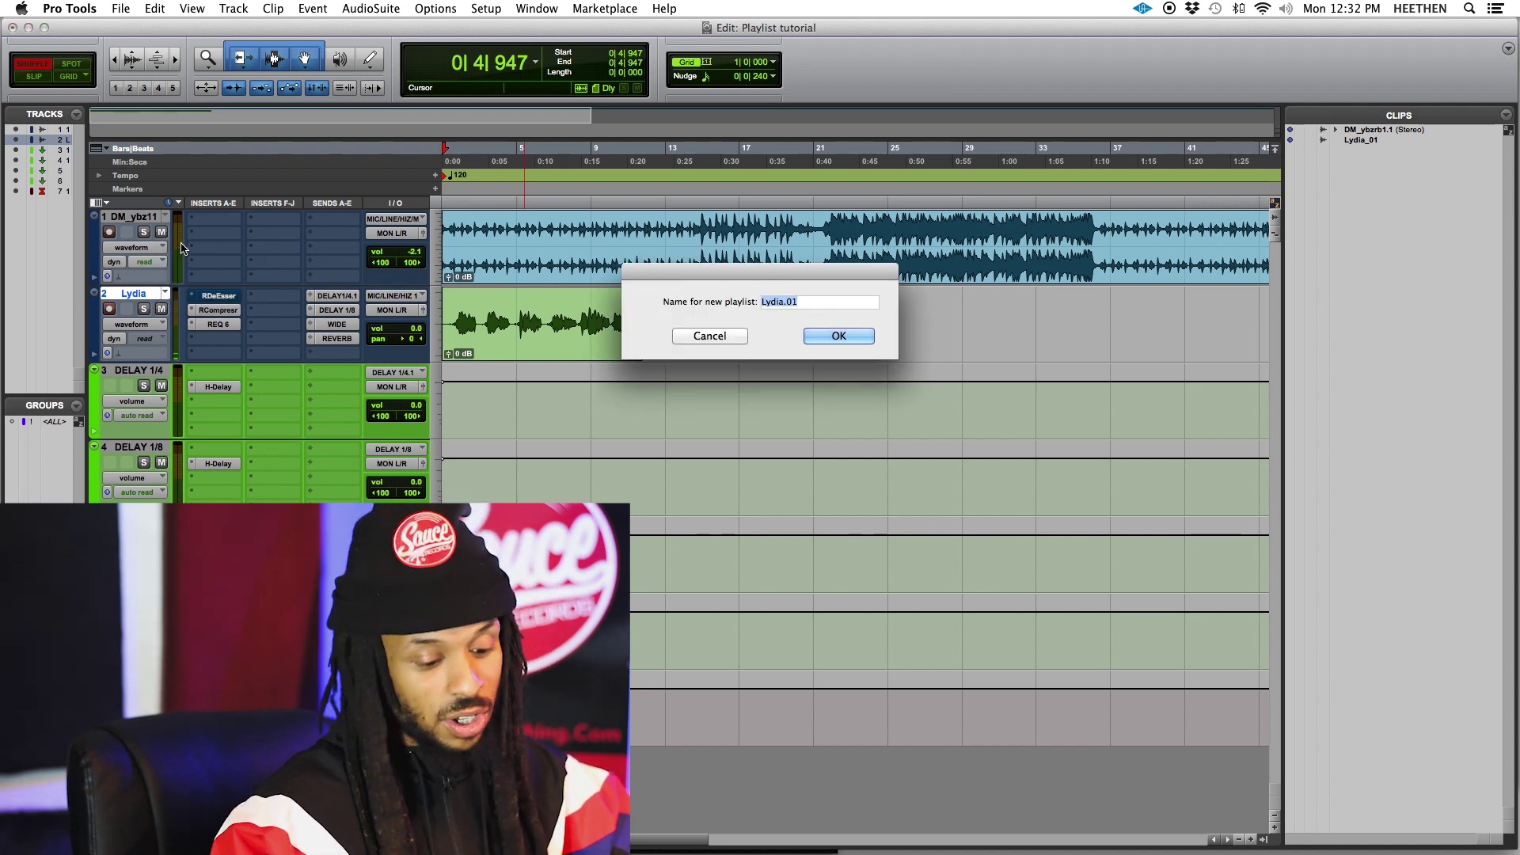
key(Return)
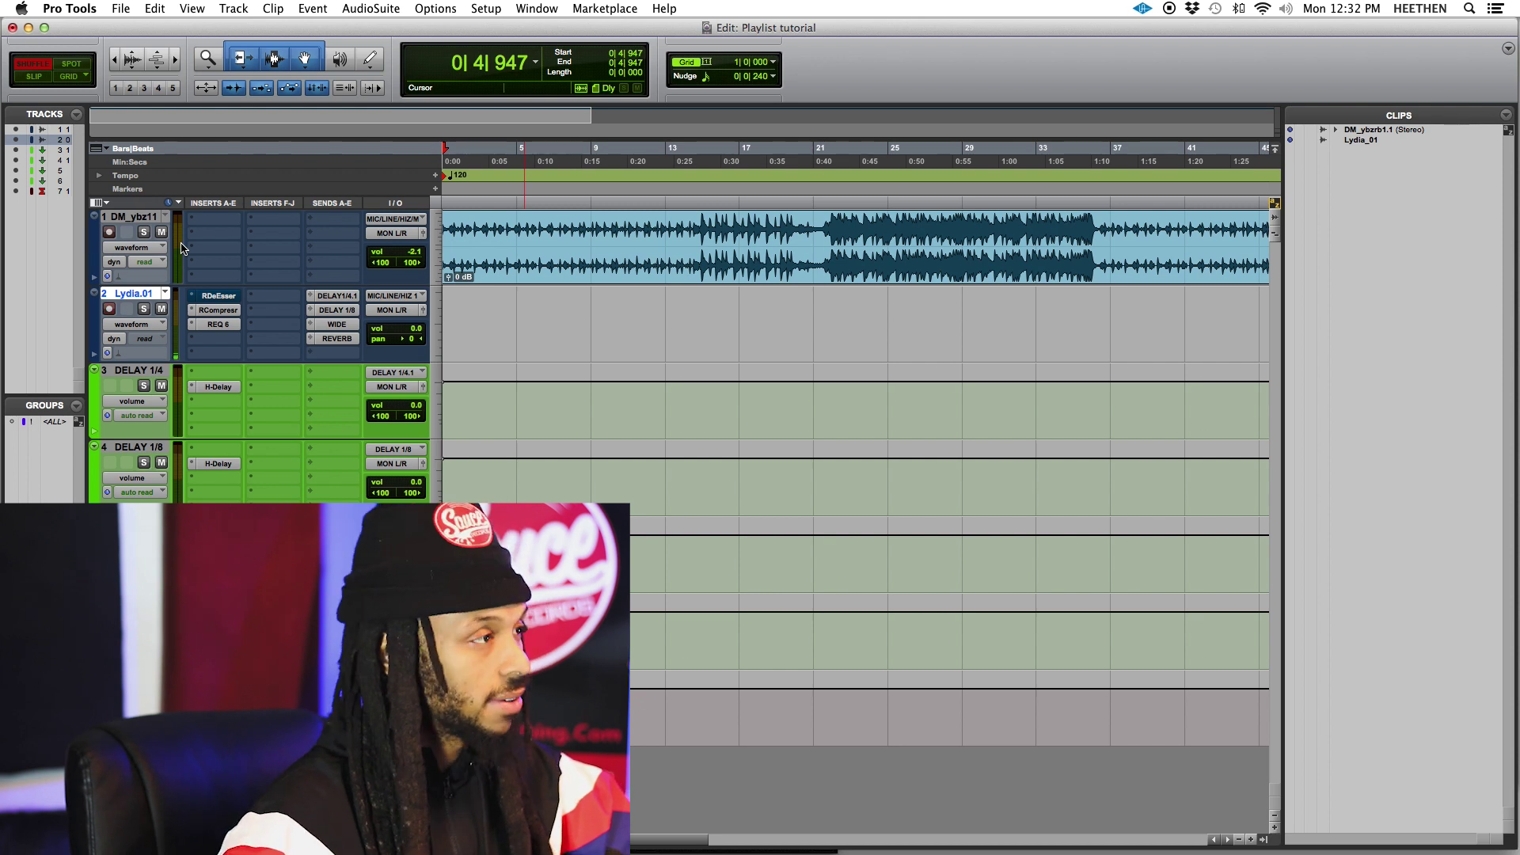
key(super+space)
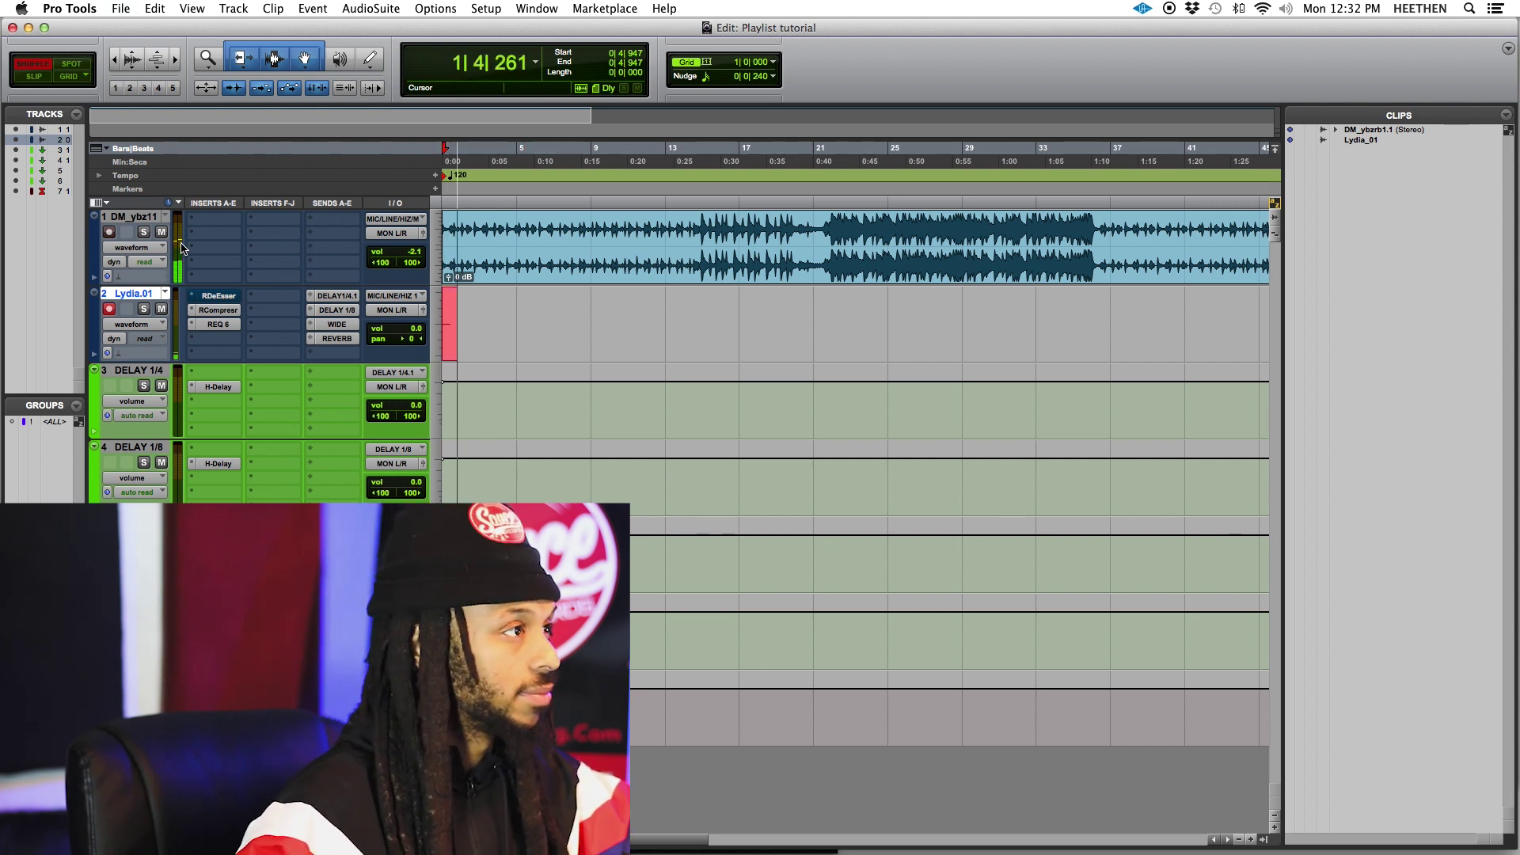
key(space)
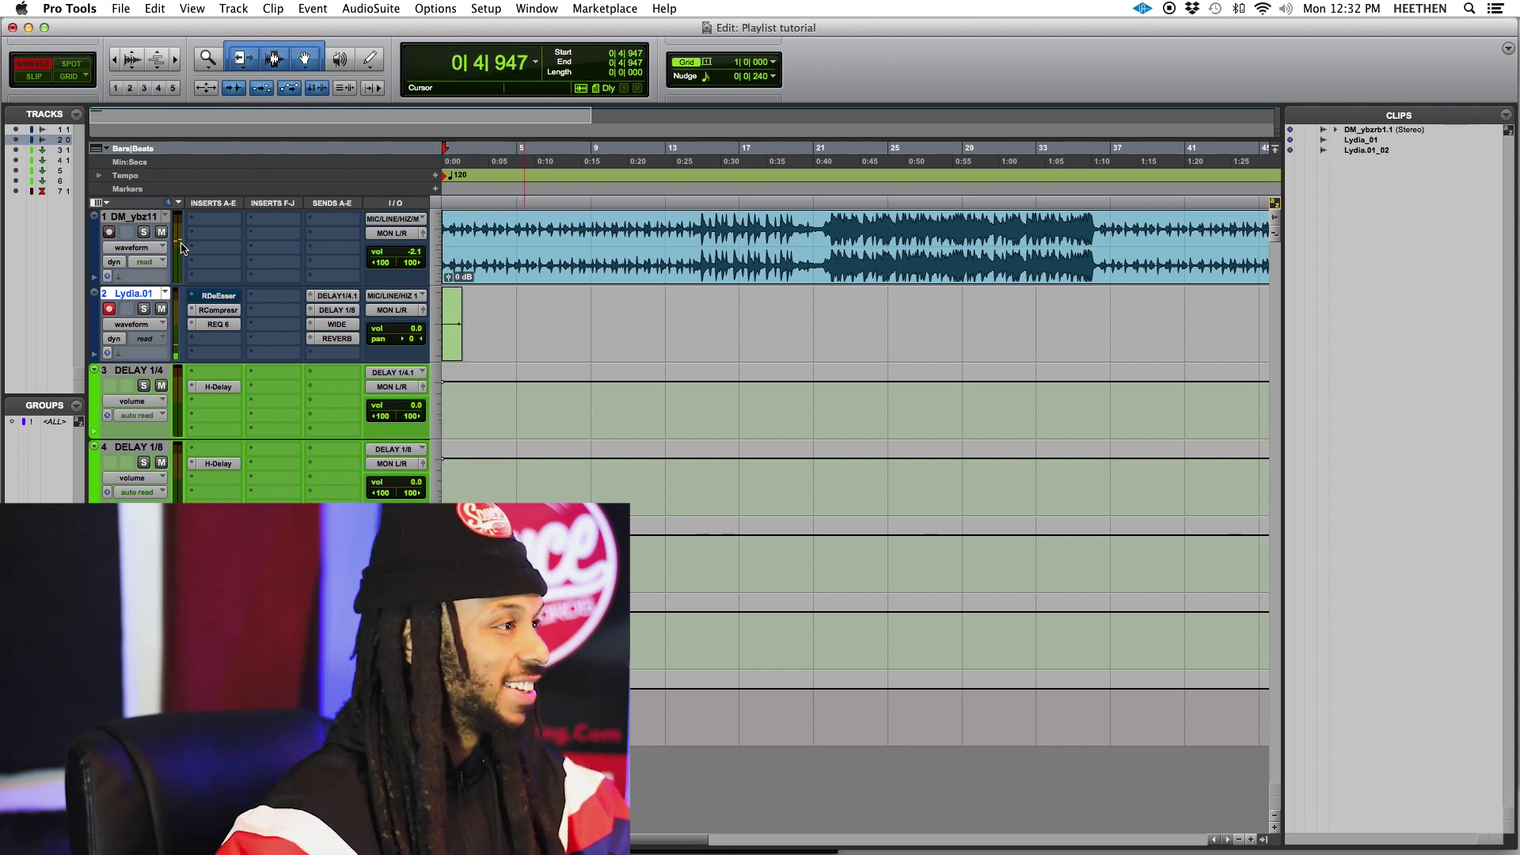
- Assign send D of the vocal track to the stereo REVERB track and set its level to -11.7 dB
click(316, 348)
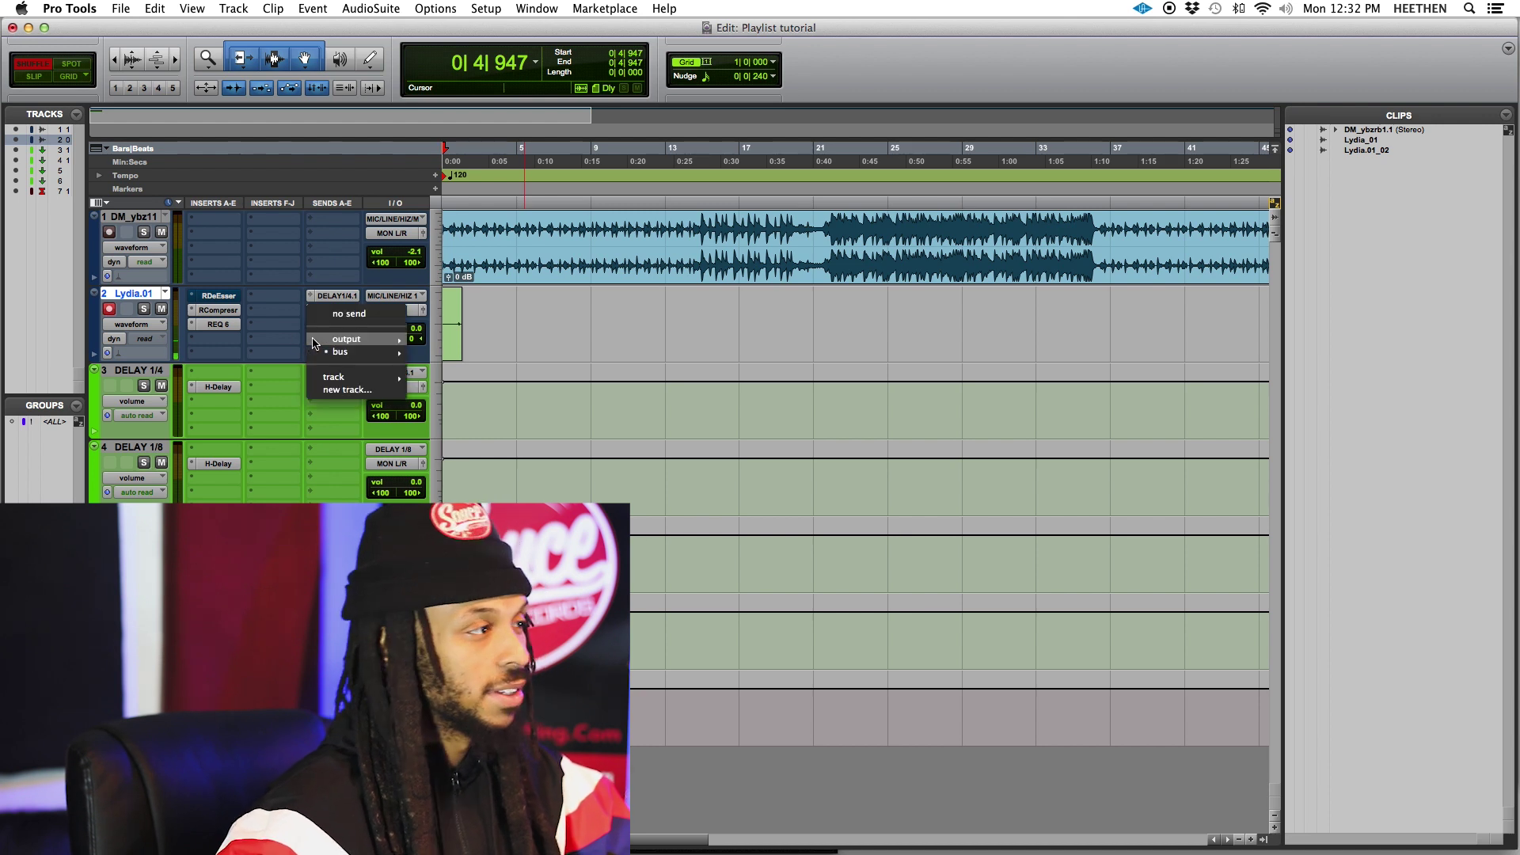
click(265, 356)
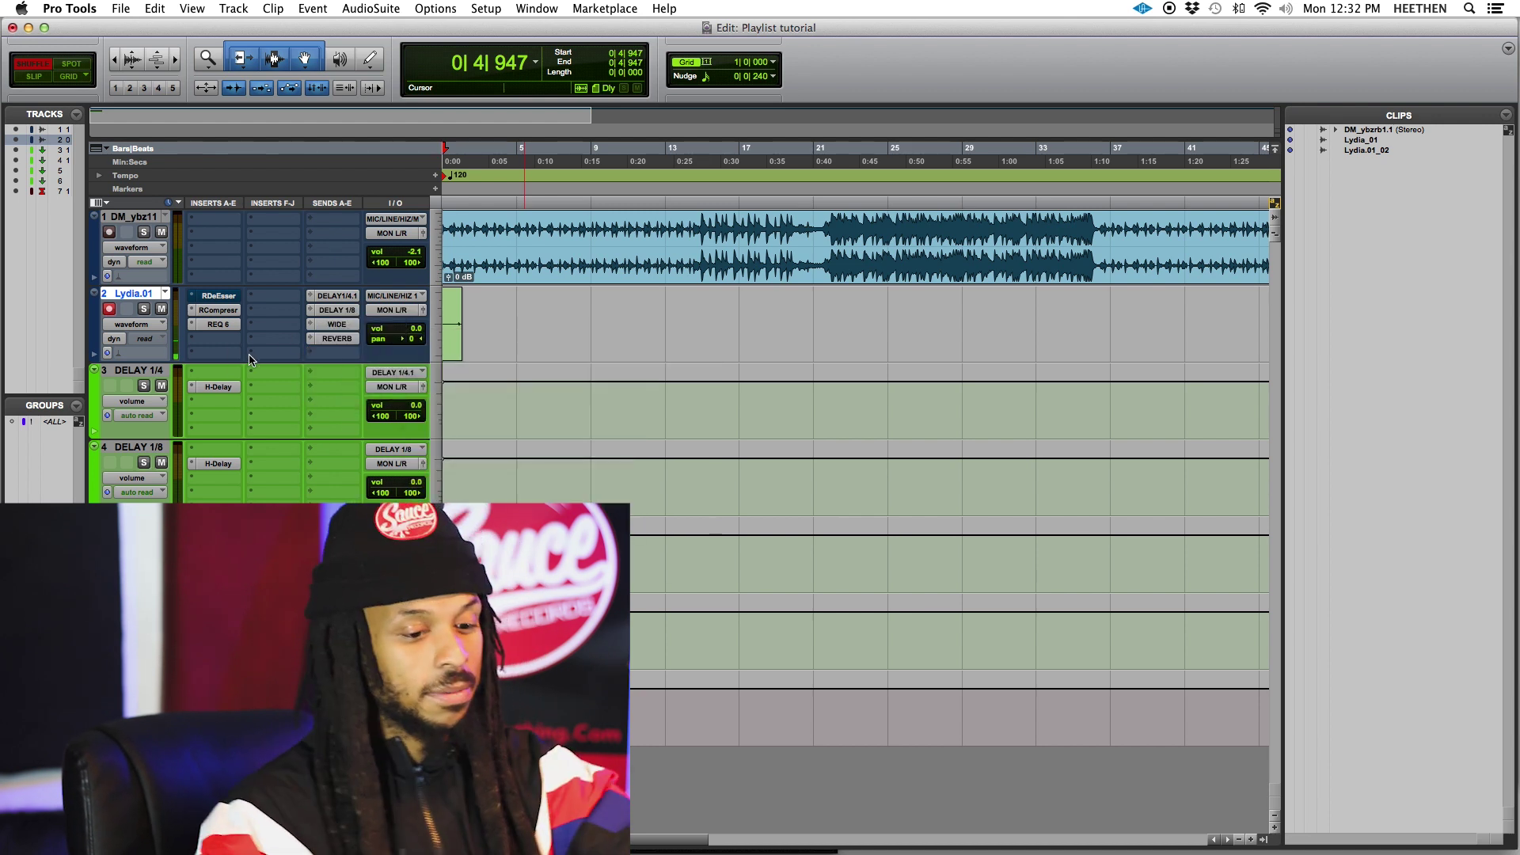
click(321, 352)
mouse_move(354, 382)
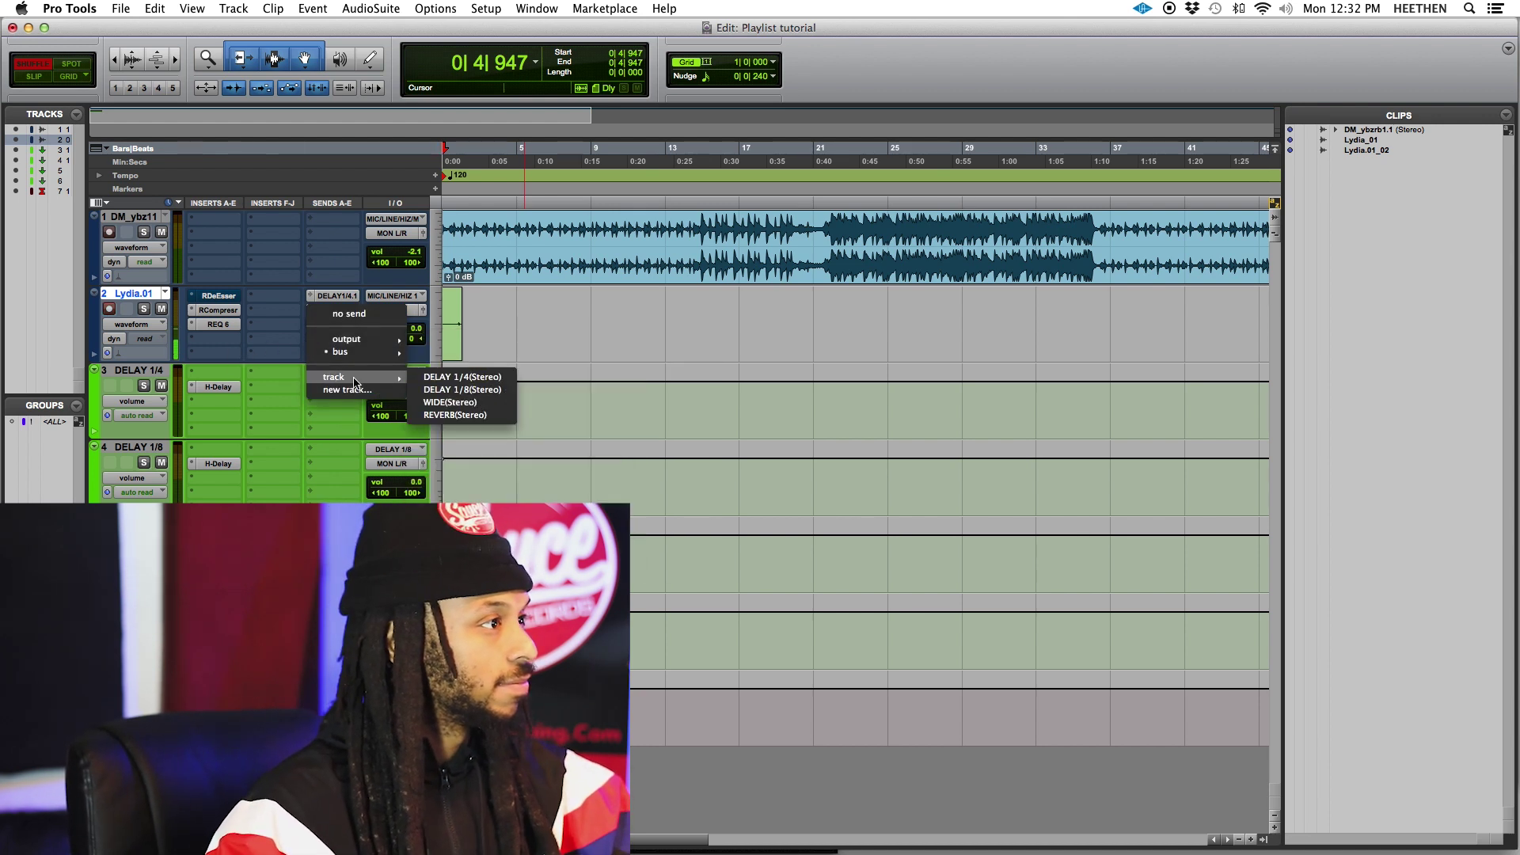
click(456, 415)
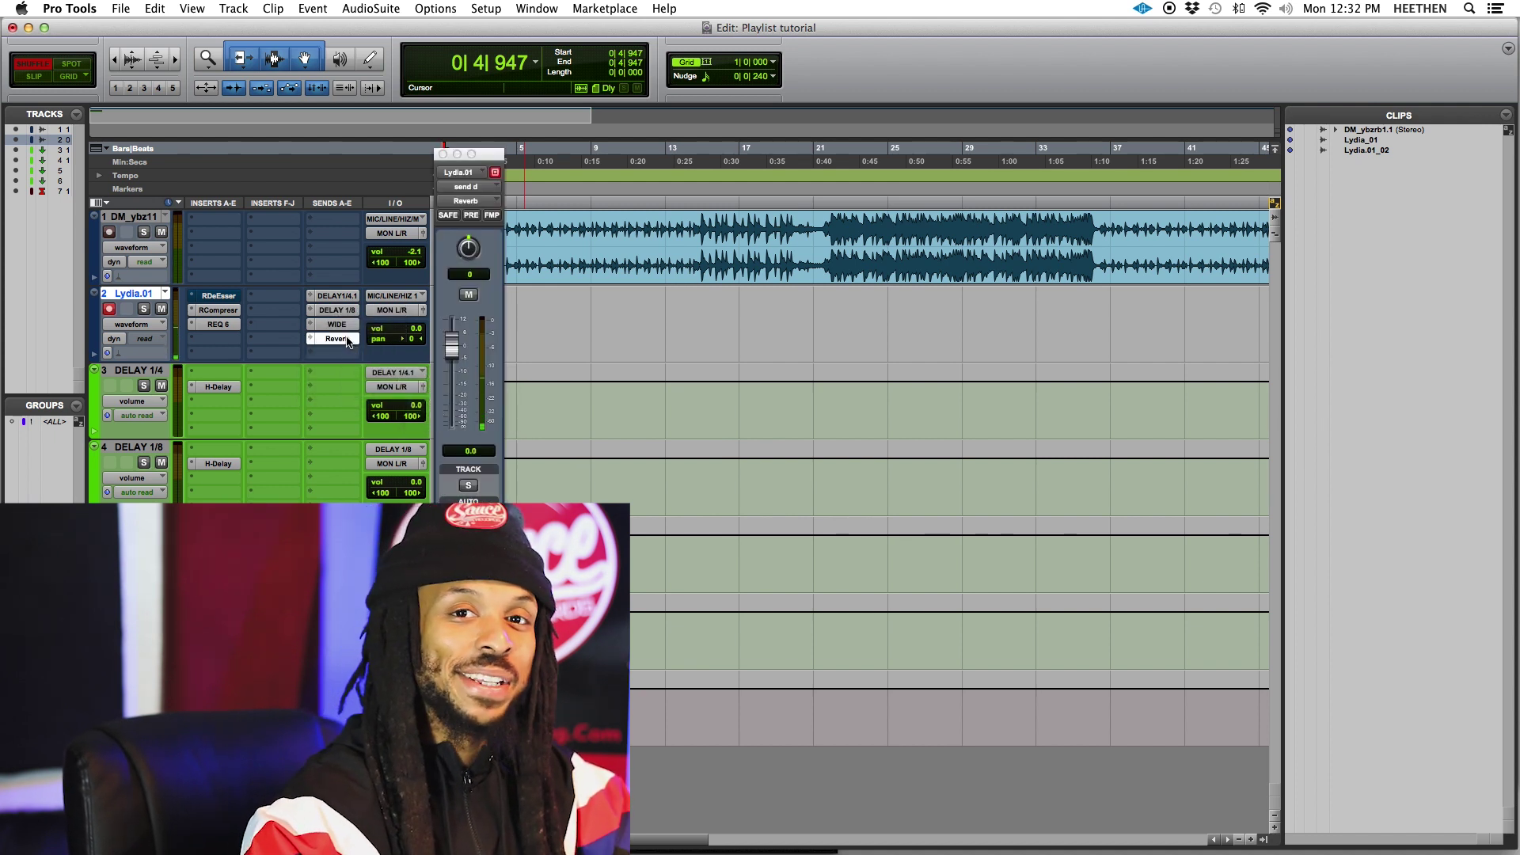
drag(450, 346, 446, 374)
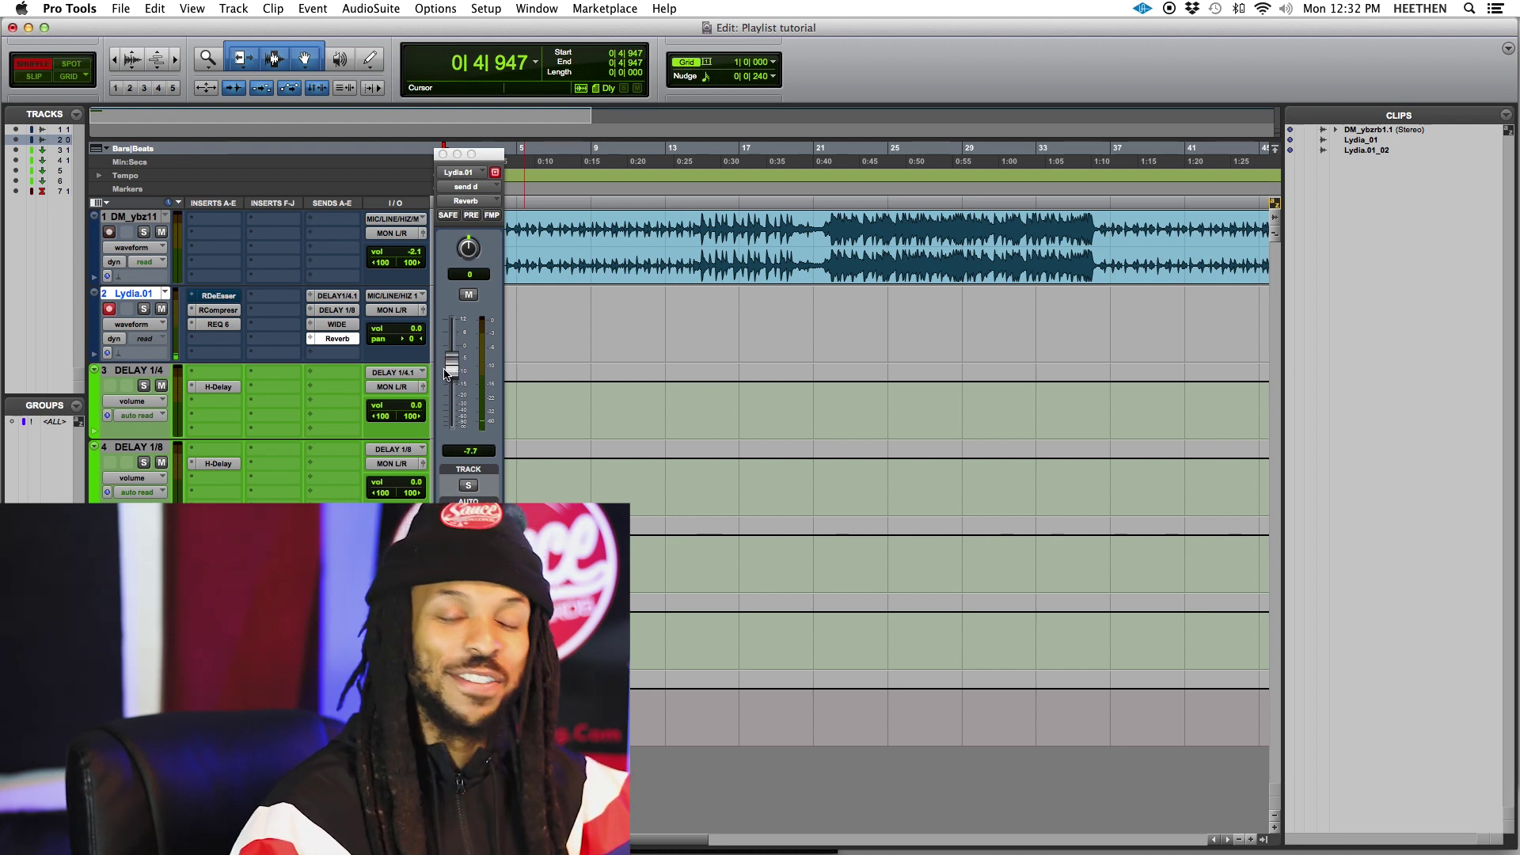
drag(446, 372, 449, 377)
- Record a vocal take of about 15 bars from the song start and close the Reverb send window
key(space)
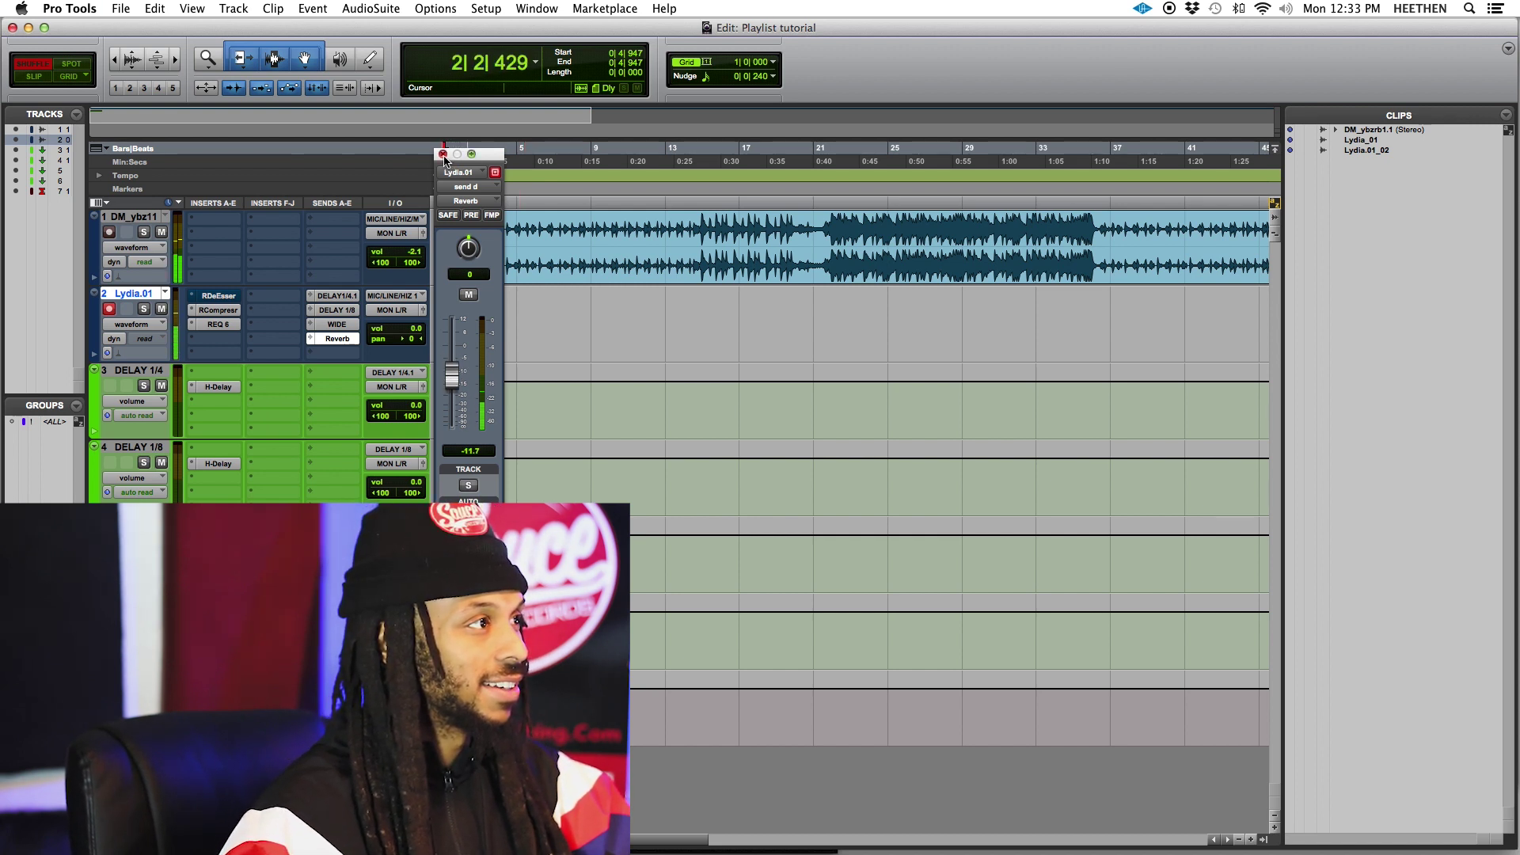
click(444, 155)
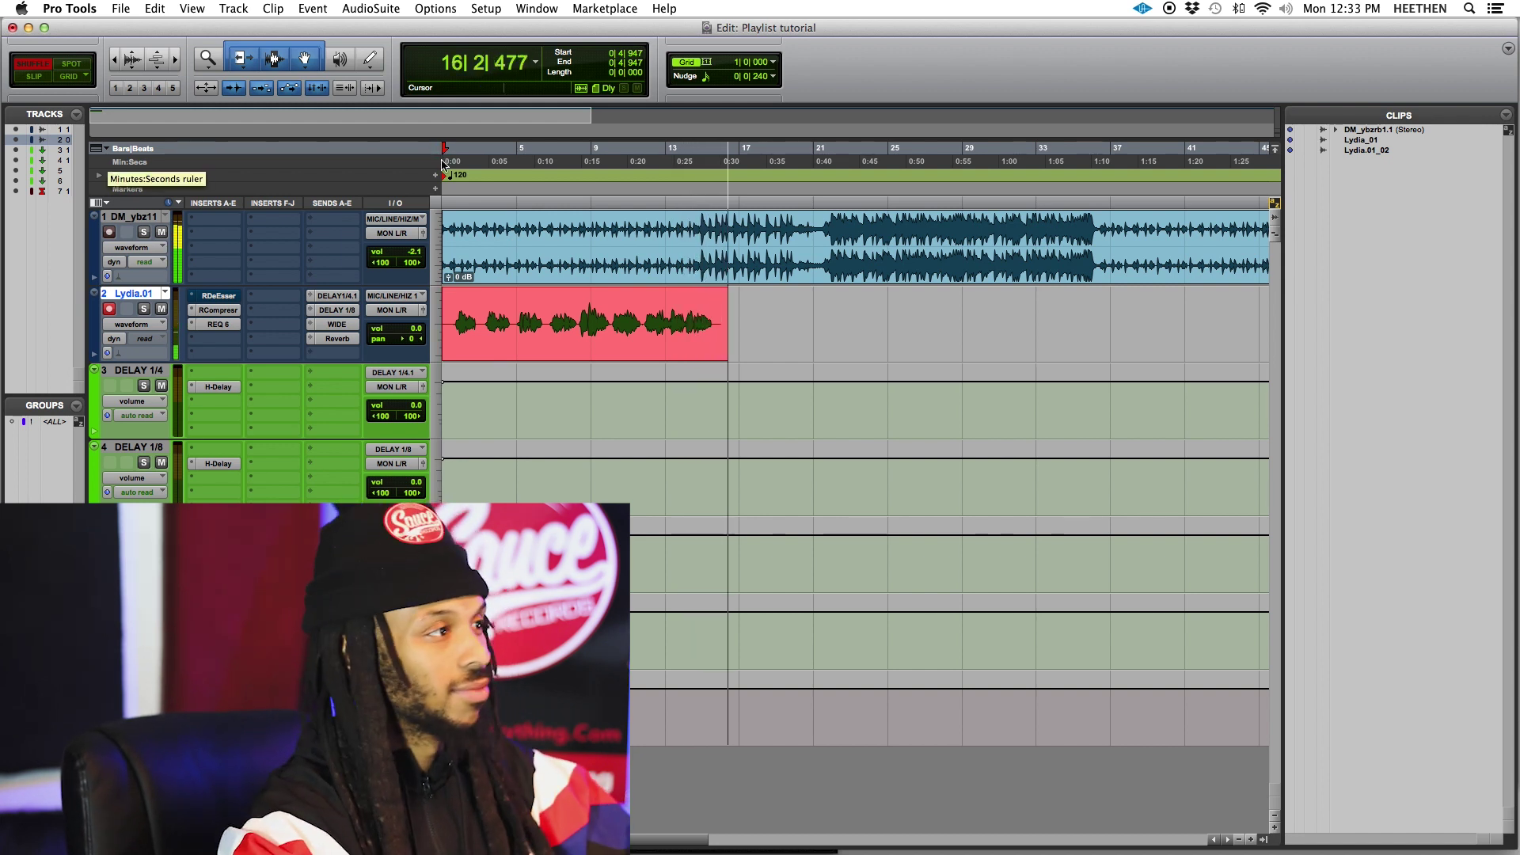
key(space)
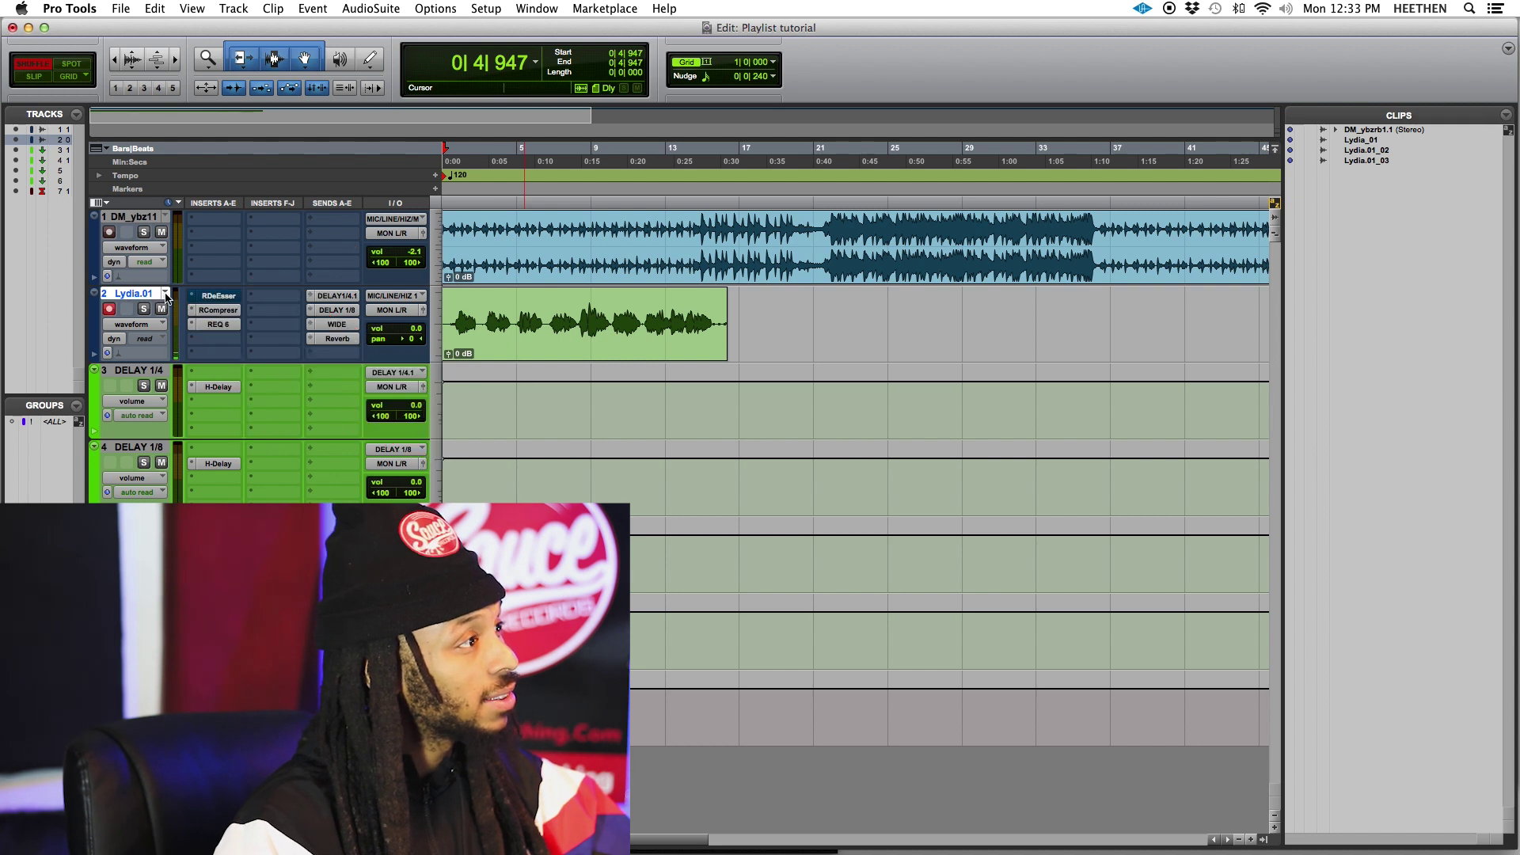
- Add another playlist to the vocal track with the suggested name and record a take of about 22 bars
click(165, 295)
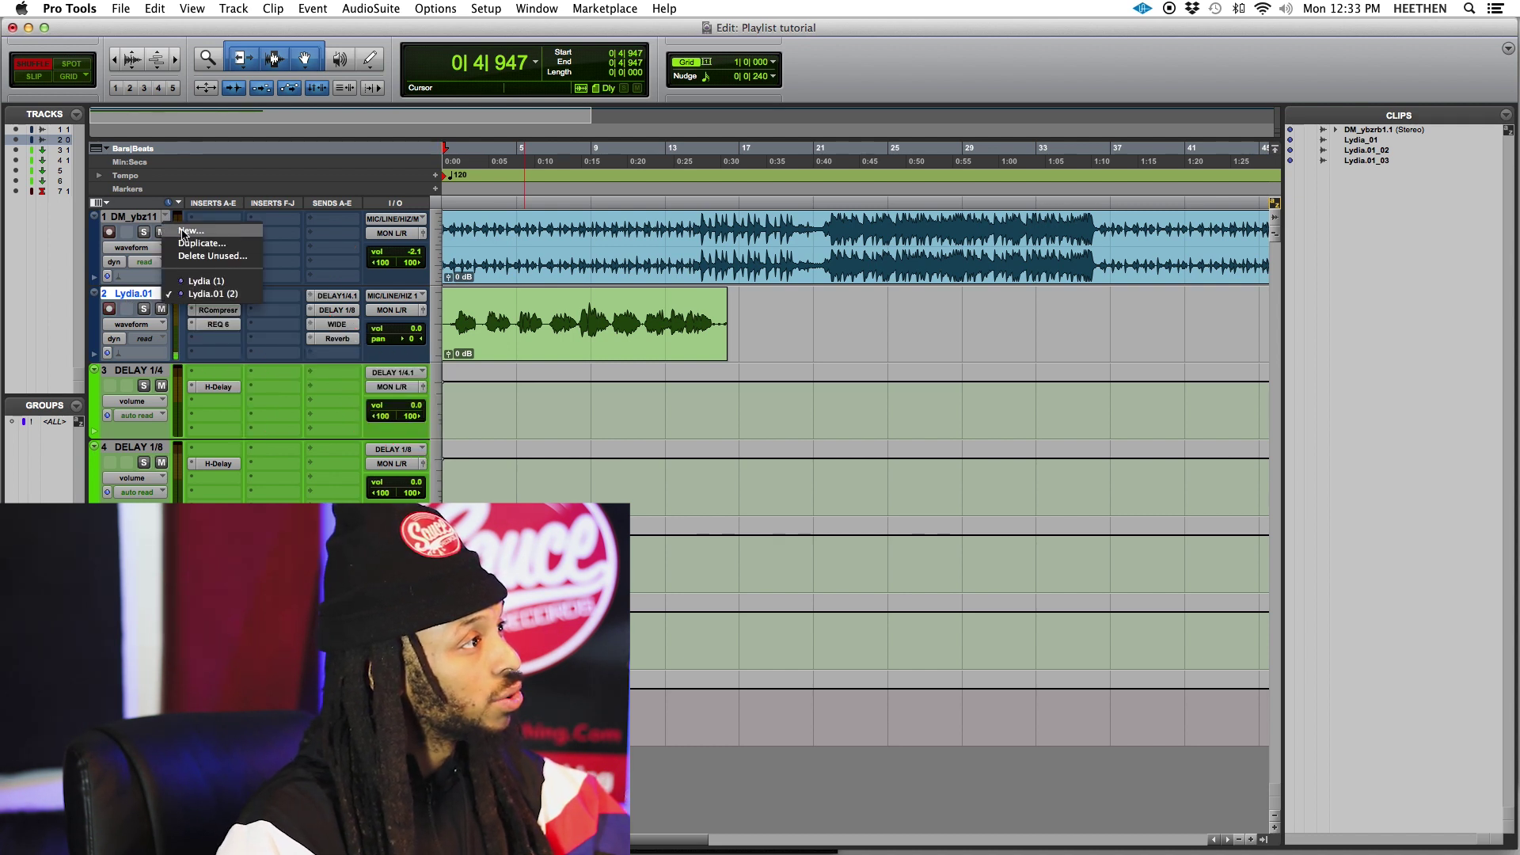
click(183, 231)
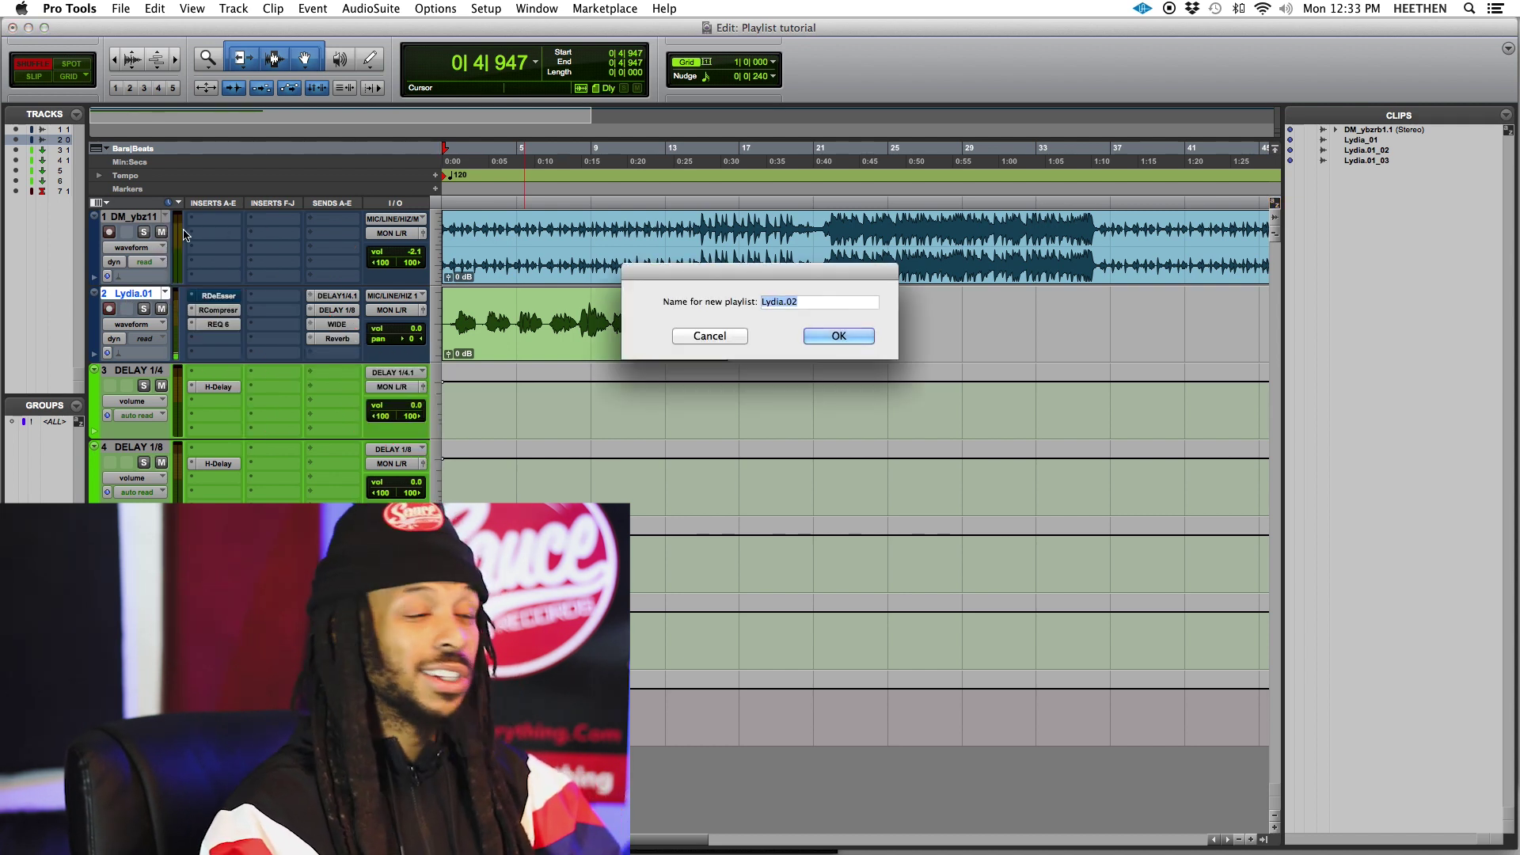
key(Return)
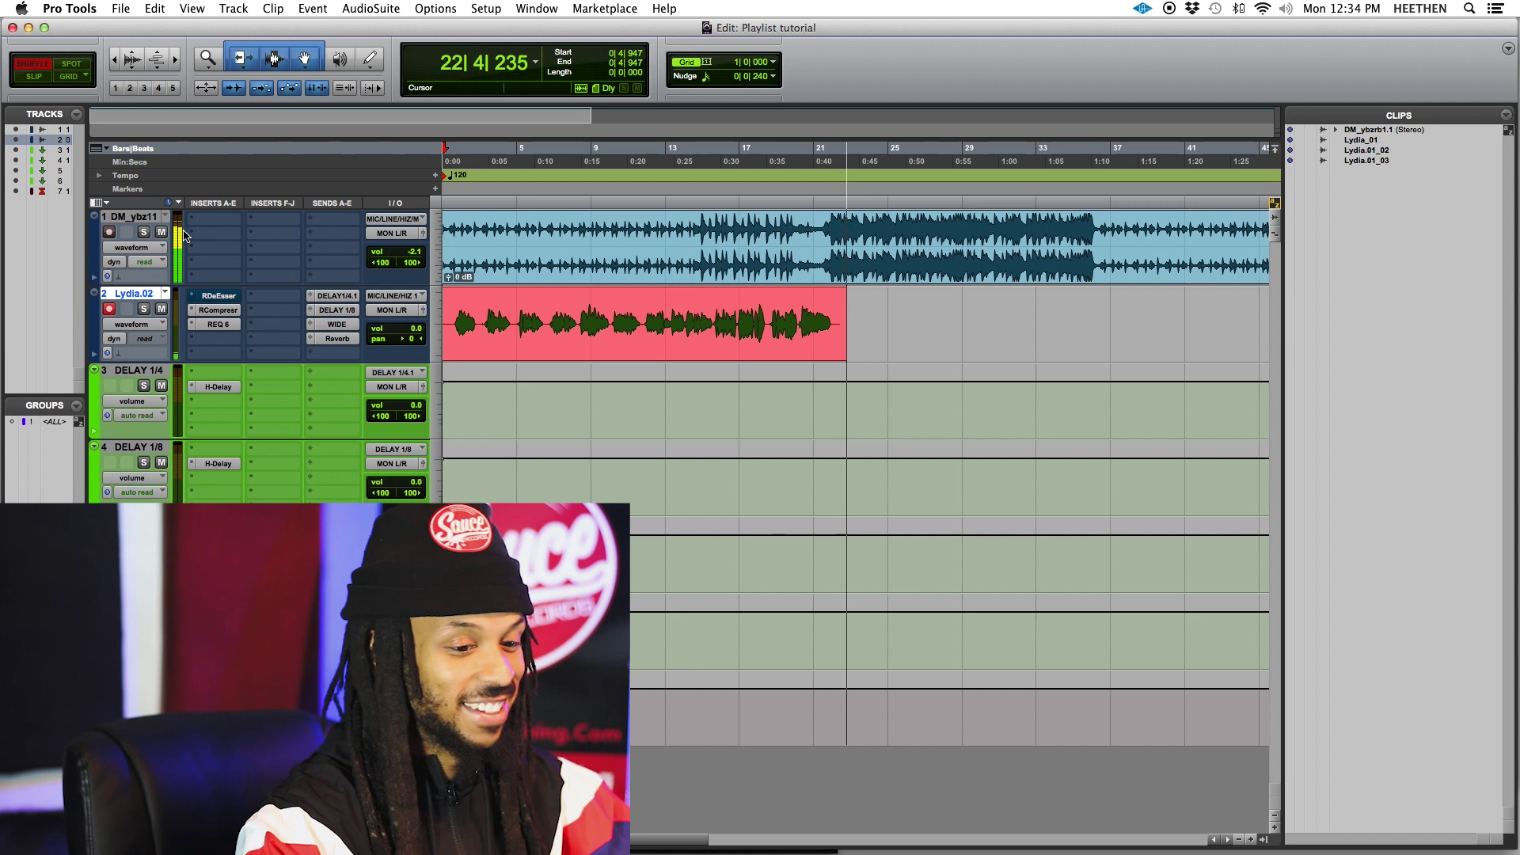
key(space)
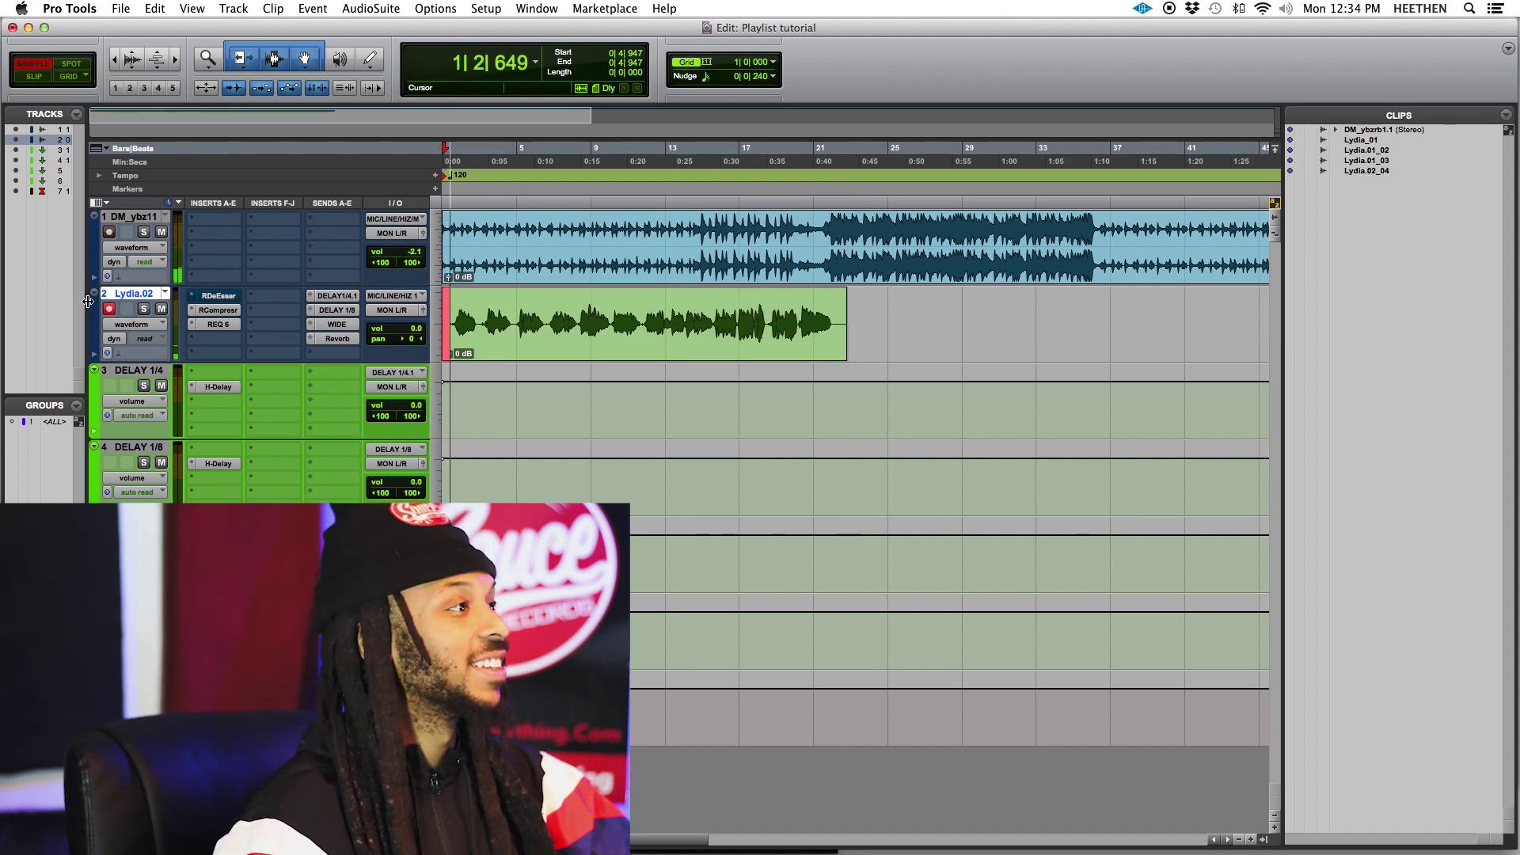
- Create a fresh playlist on the vocal track during recording and capture a take of about 12 bars on it
click(167, 294)
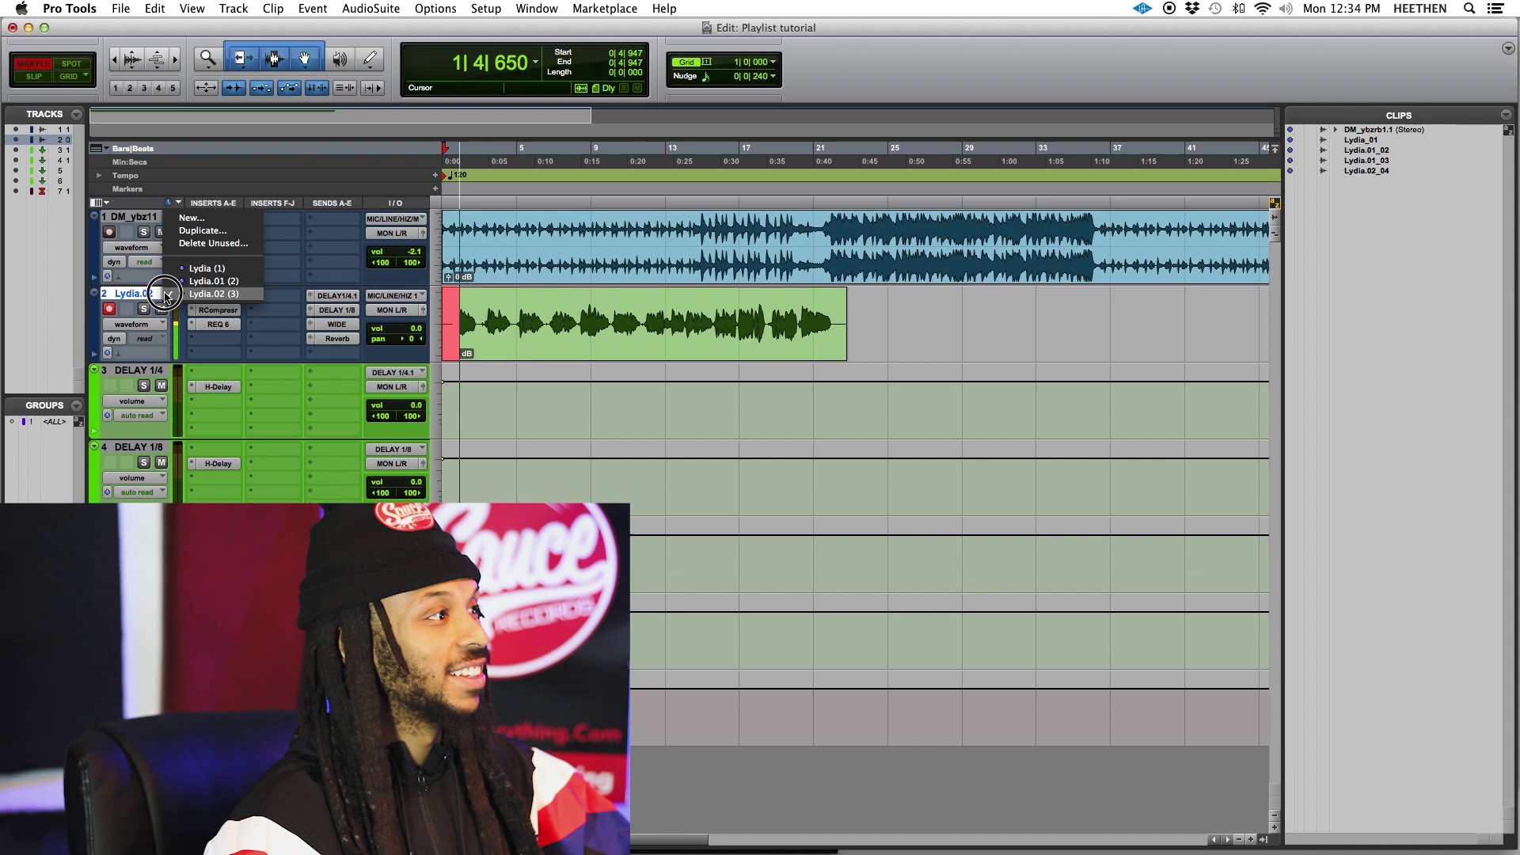
click(193, 219)
key(Return)
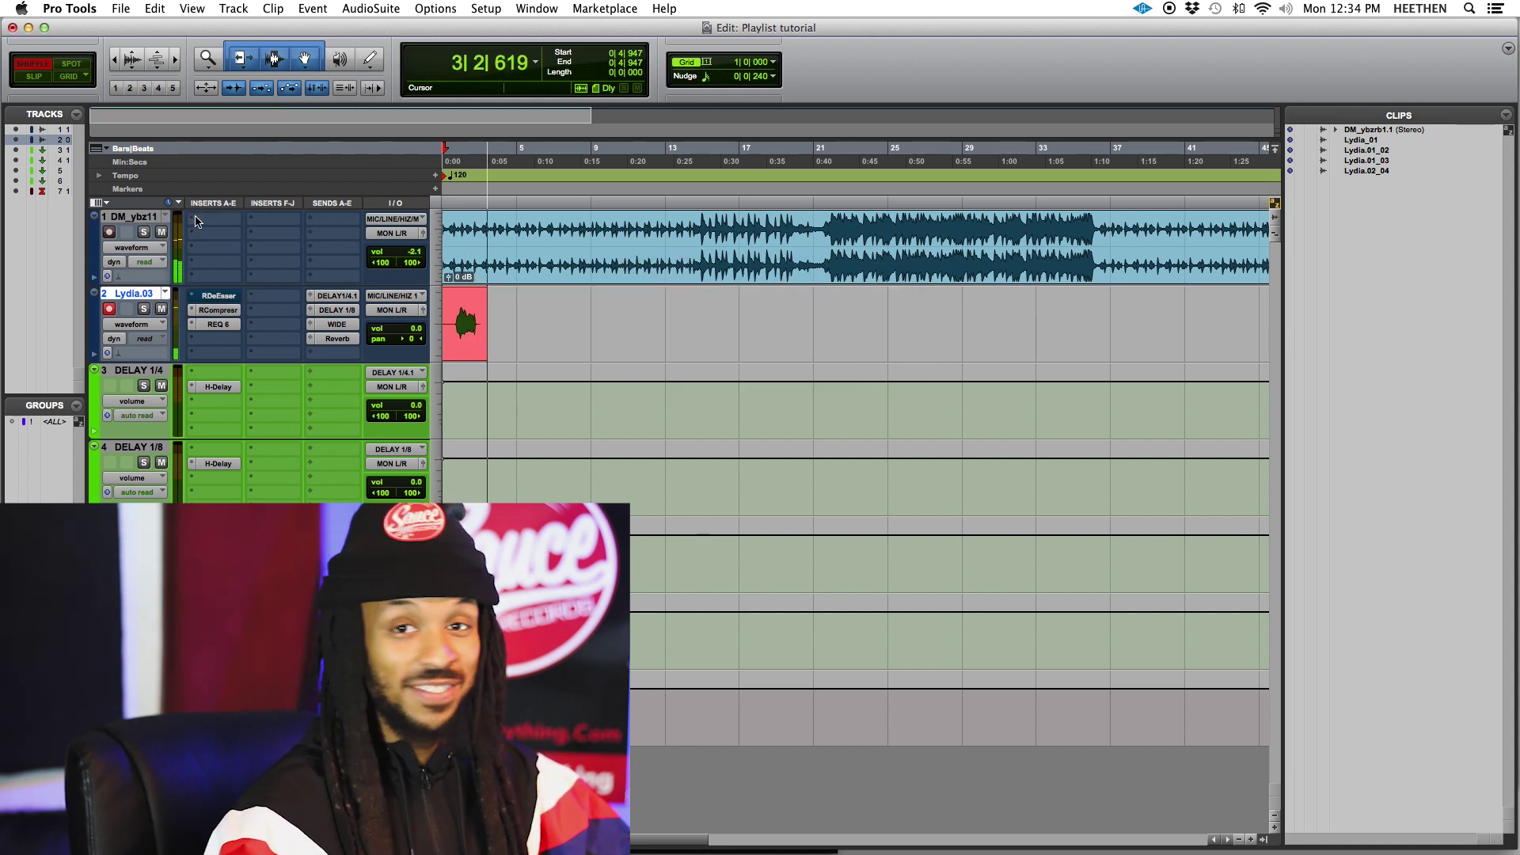
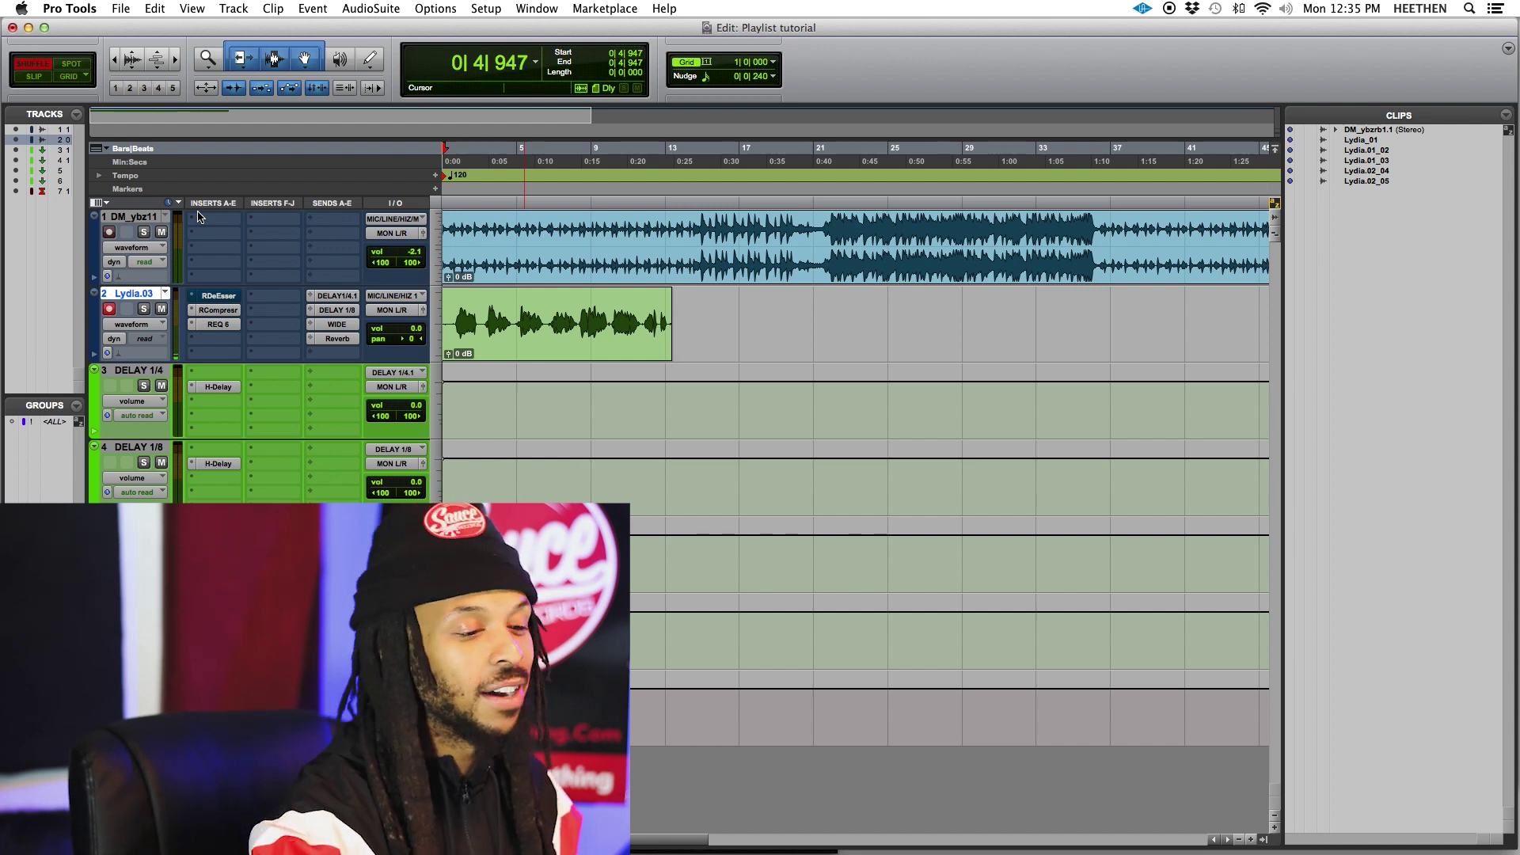
- Restart recording from the beginning, move the vocal track to one more new playlist, and record a take of about 22 bars
key(Return)
key(space)
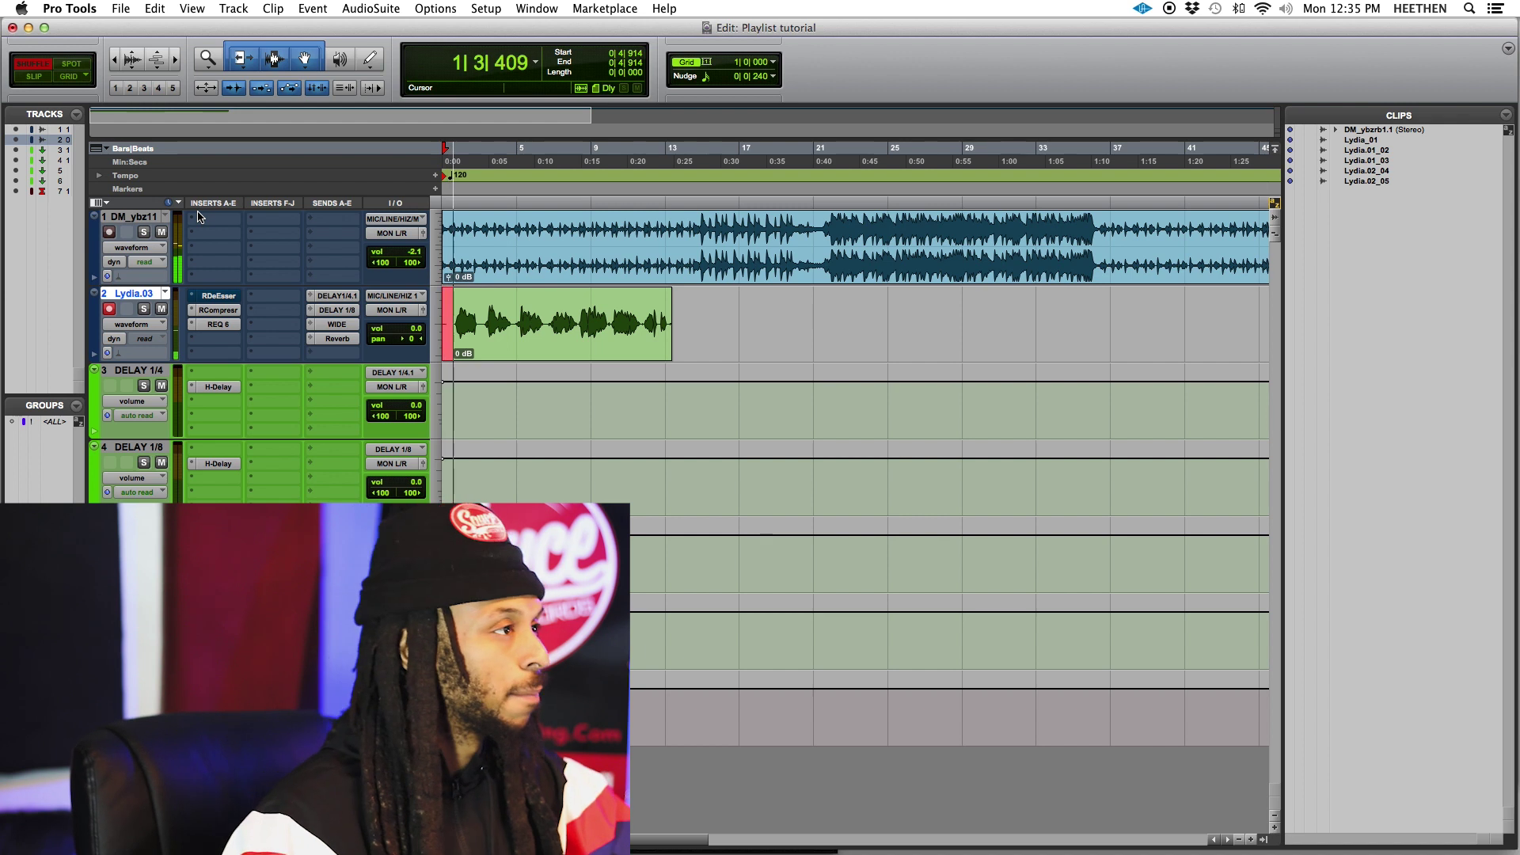
click(165, 293)
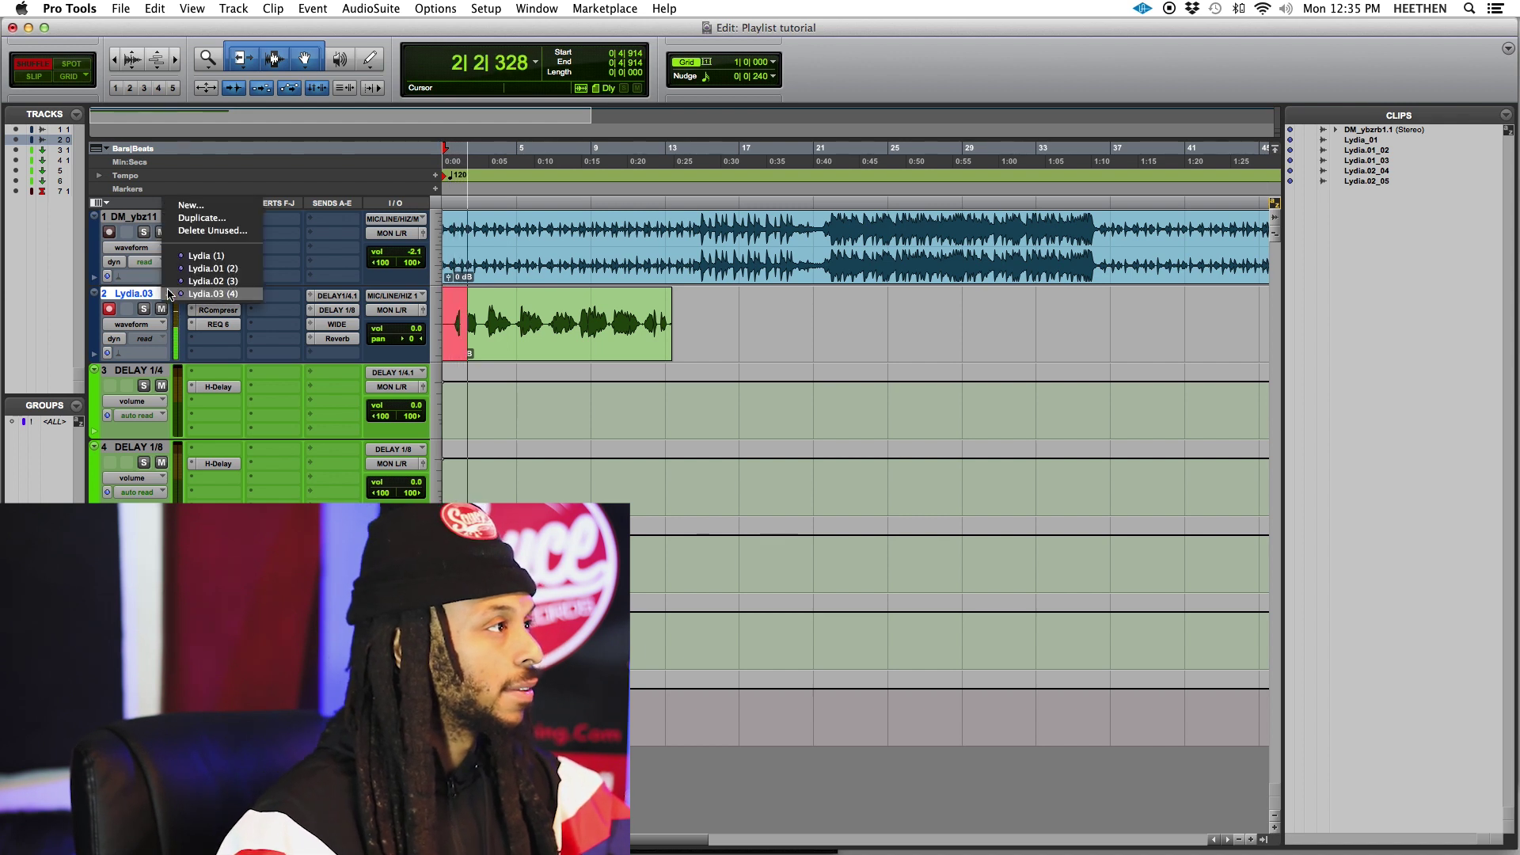
click(194, 215)
key(Return)
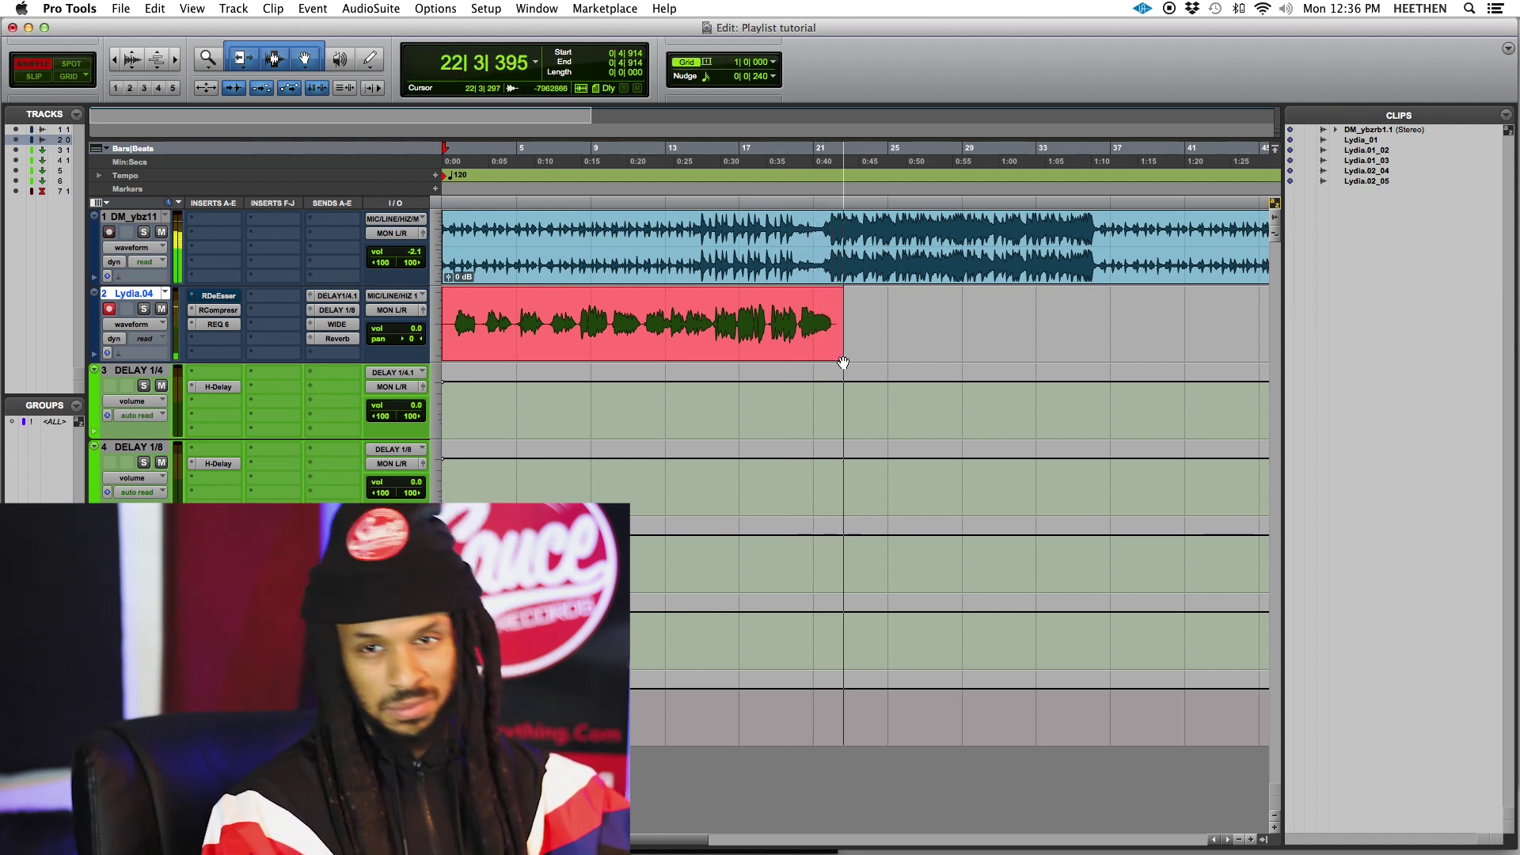
key(space)
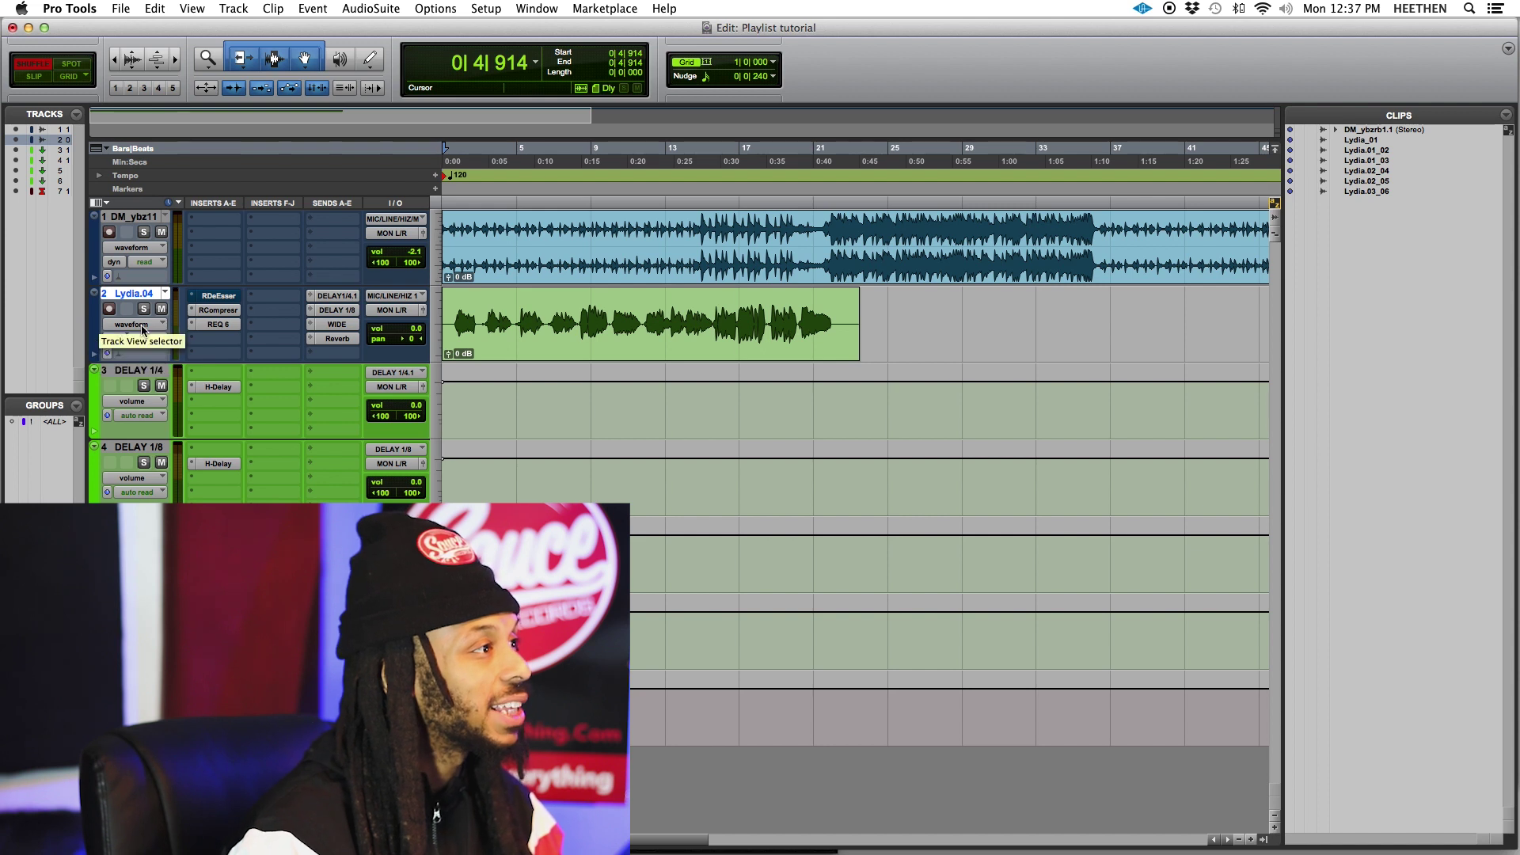
- Switch the vocal track to playlists view to examine all takes, and return it to waveform view
click(141, 325)
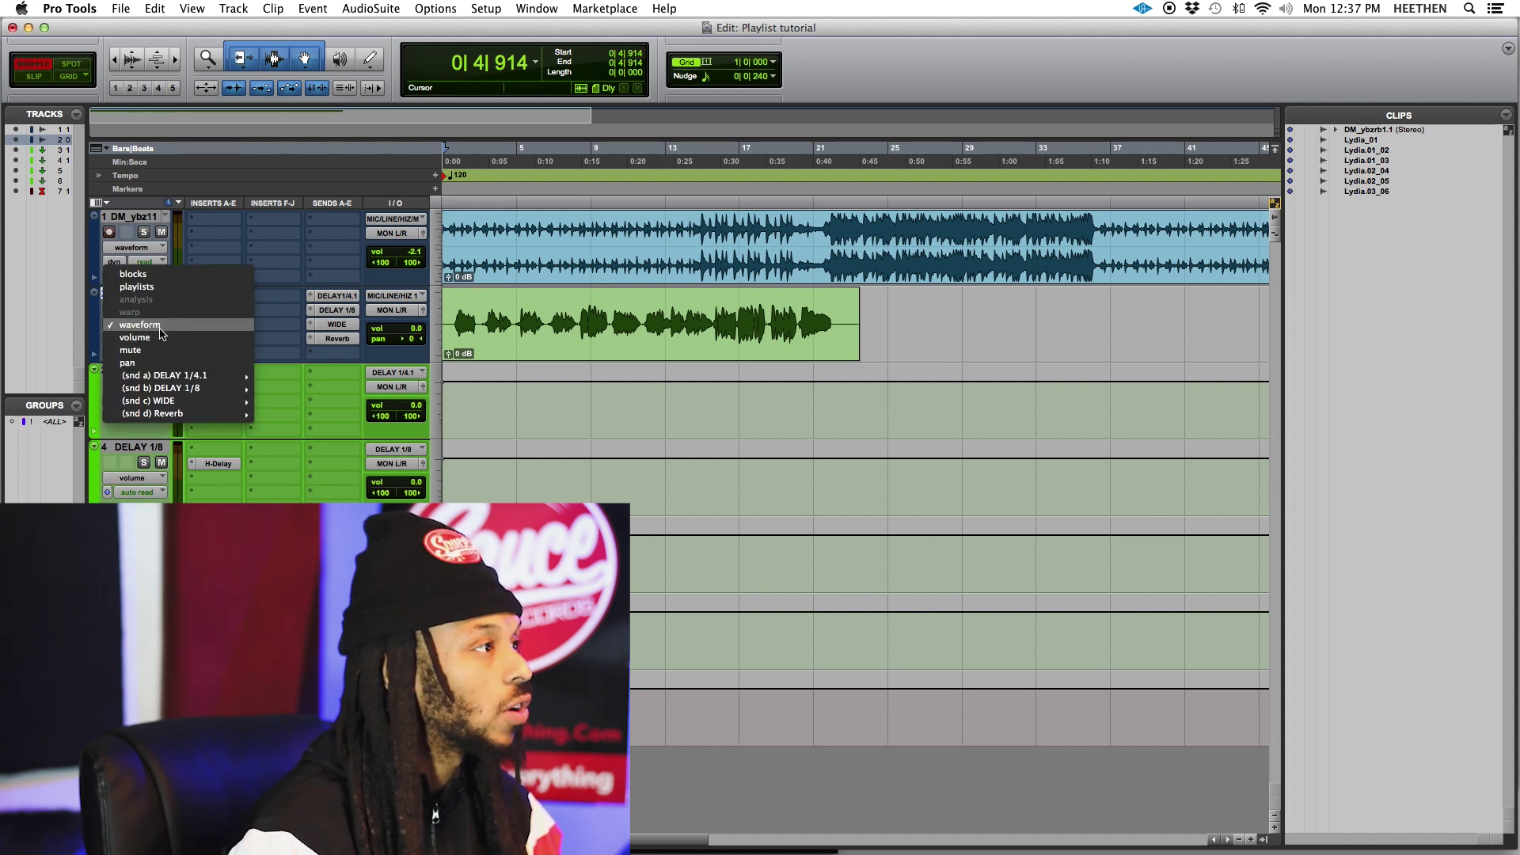
click(151, 288)
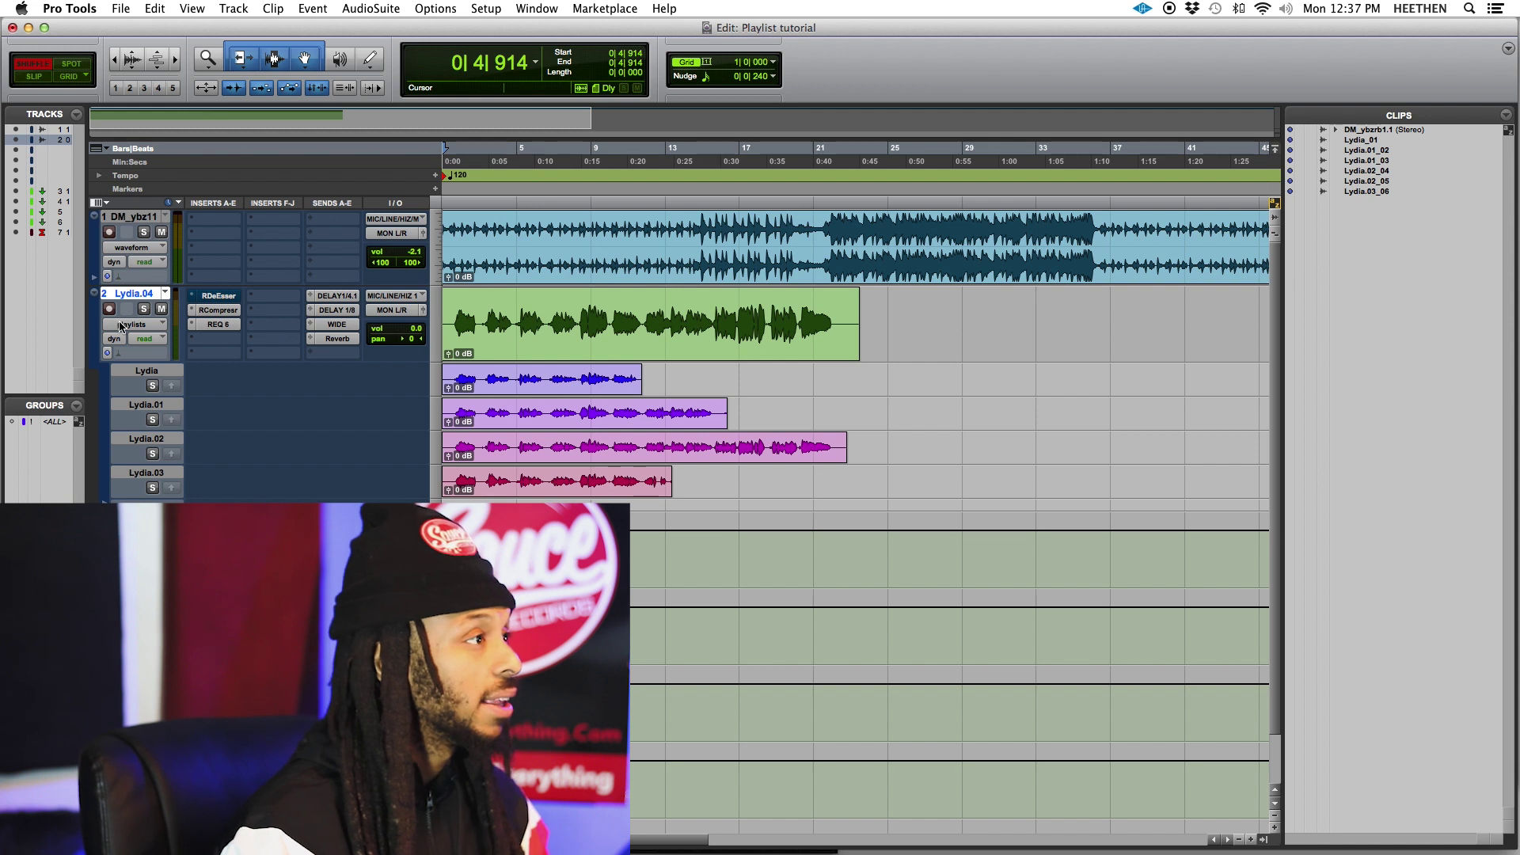
click(145, 328)
click(175, 360)
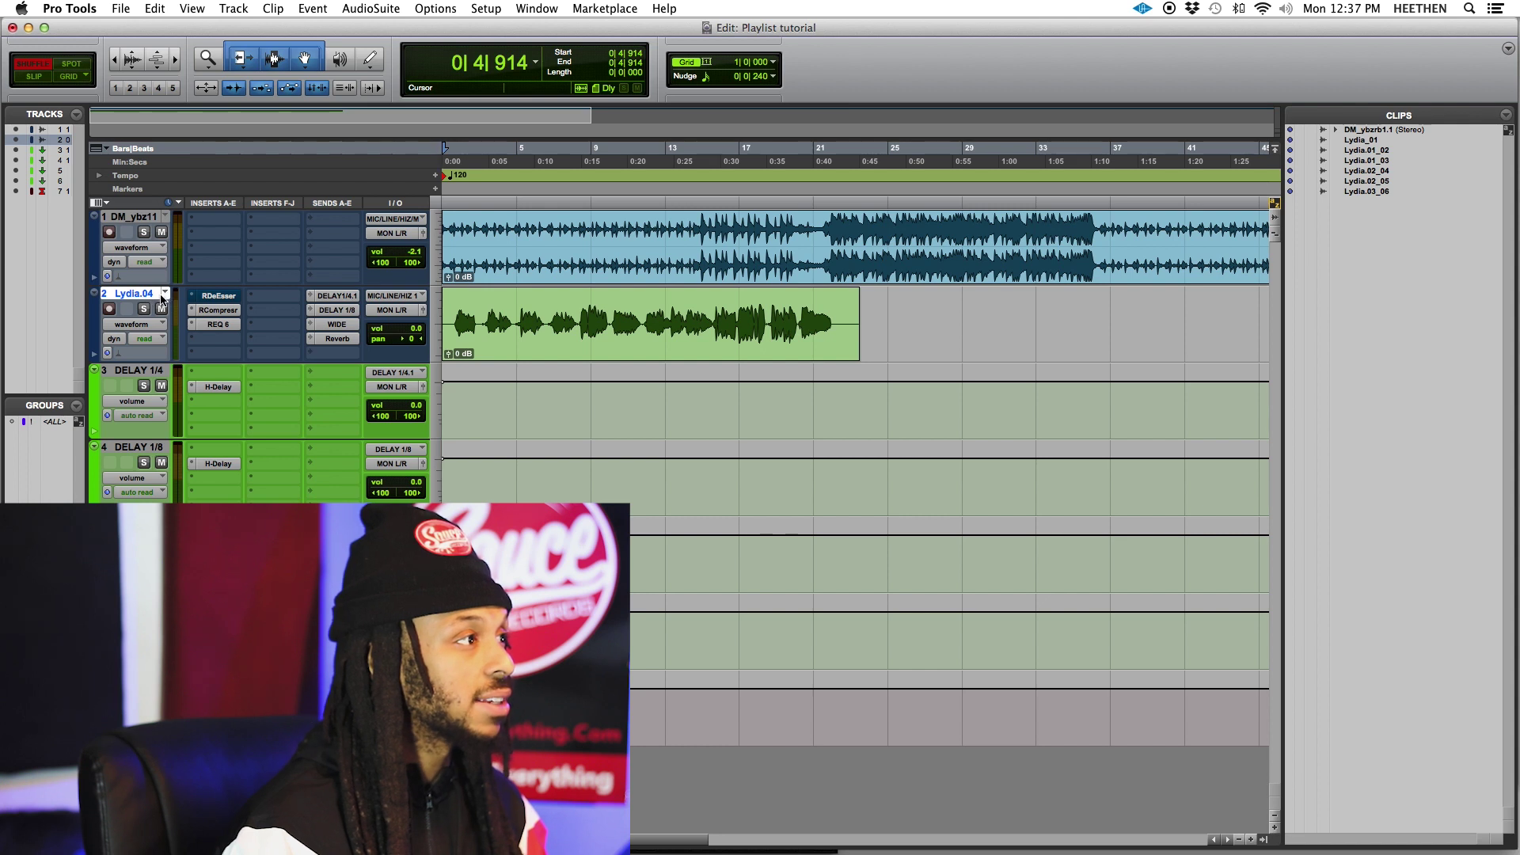
- Step the vocal track back through its earlier playlists one at a time, from the fourth to the first
click(165, 295)
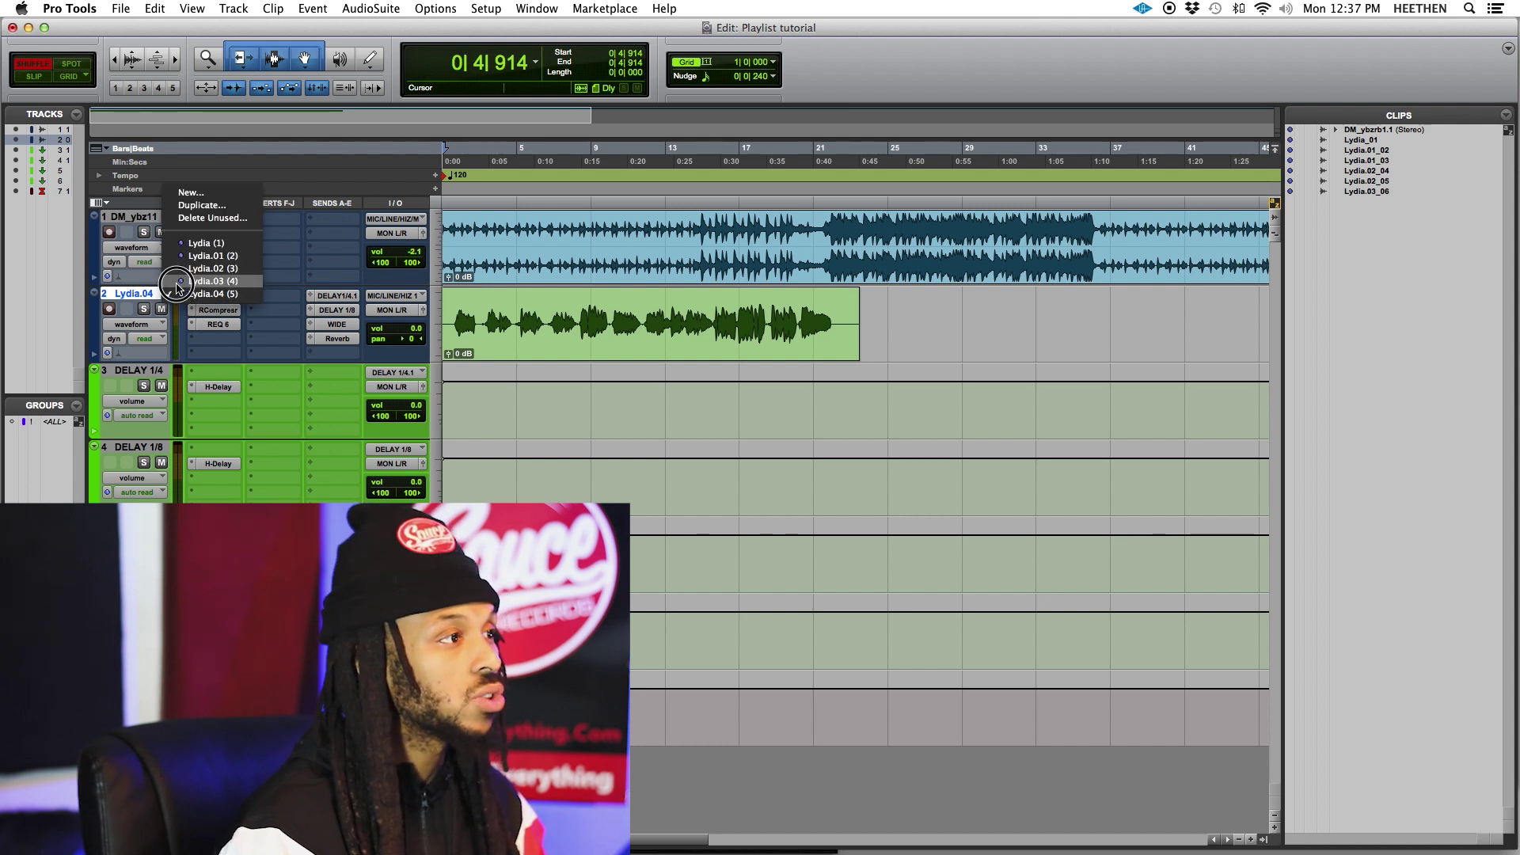
click(176, 281)
click(165, 296)
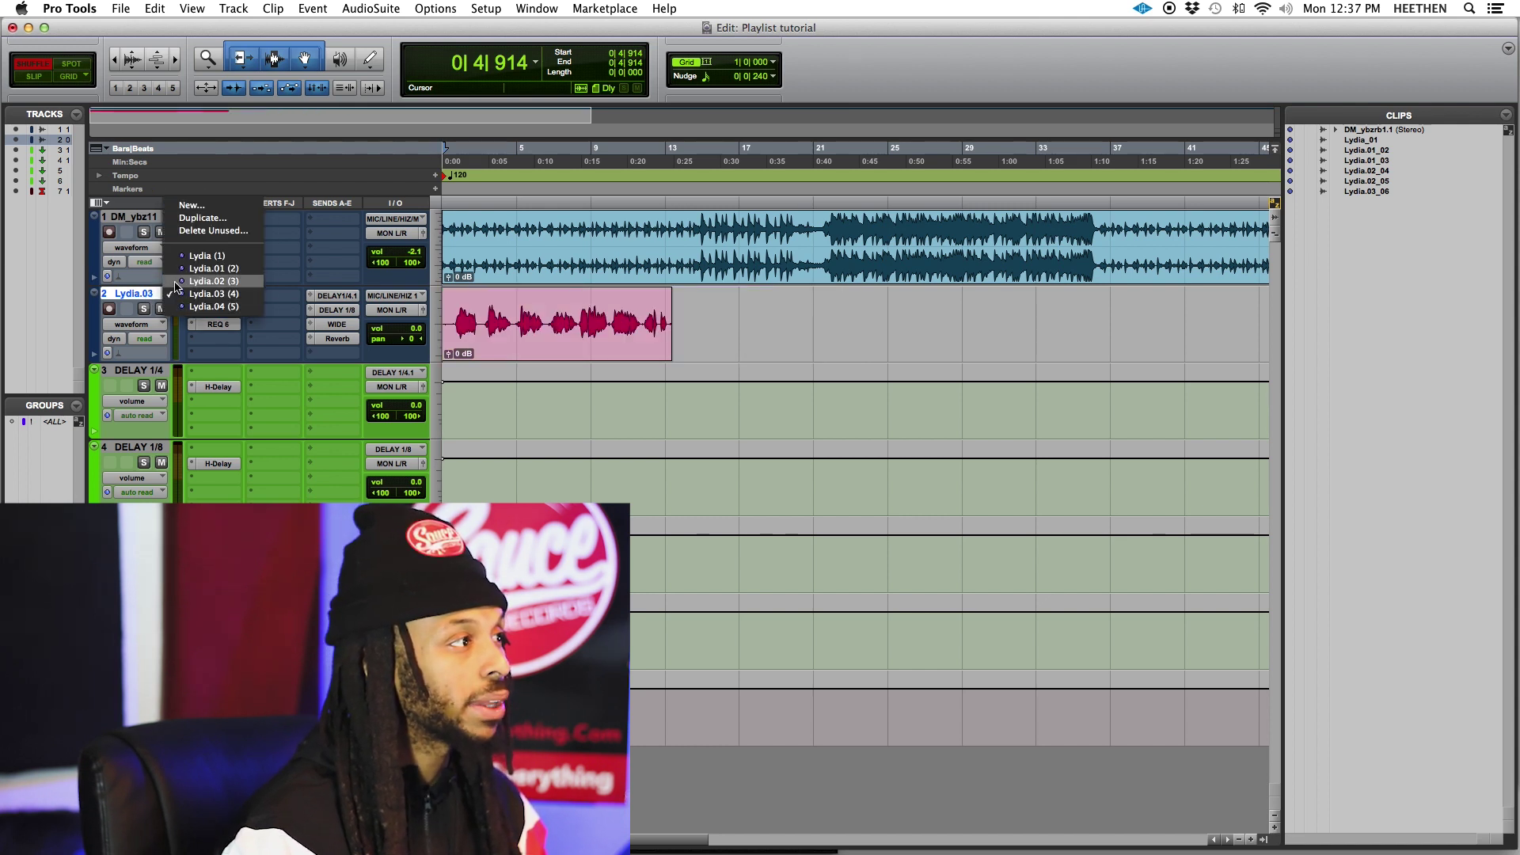
click(171, 294)
click(167, 295)
click(173, 281)
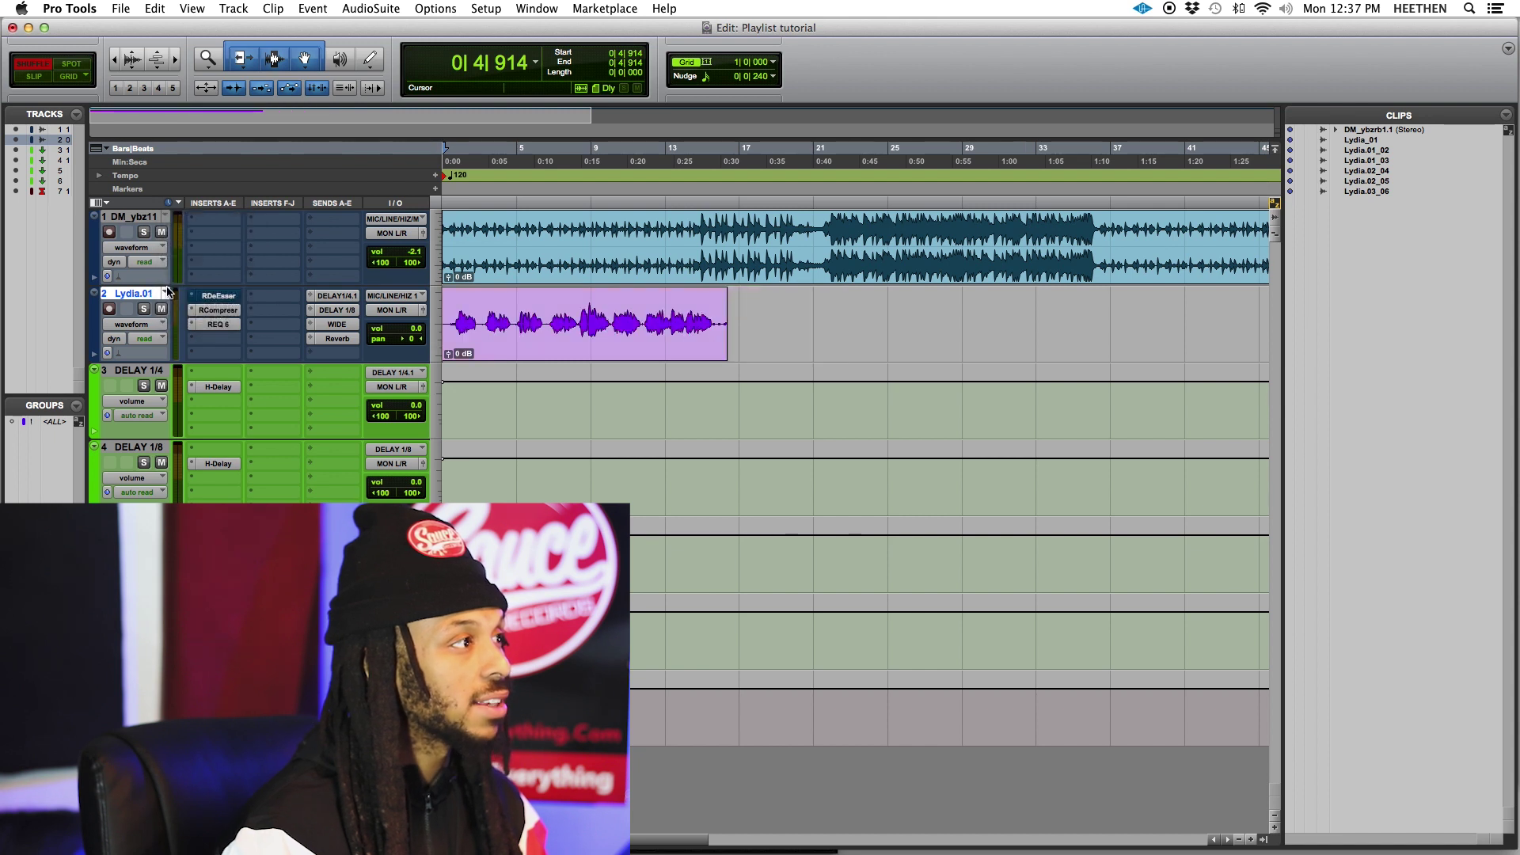
click(168, 294)
click(172, 282)
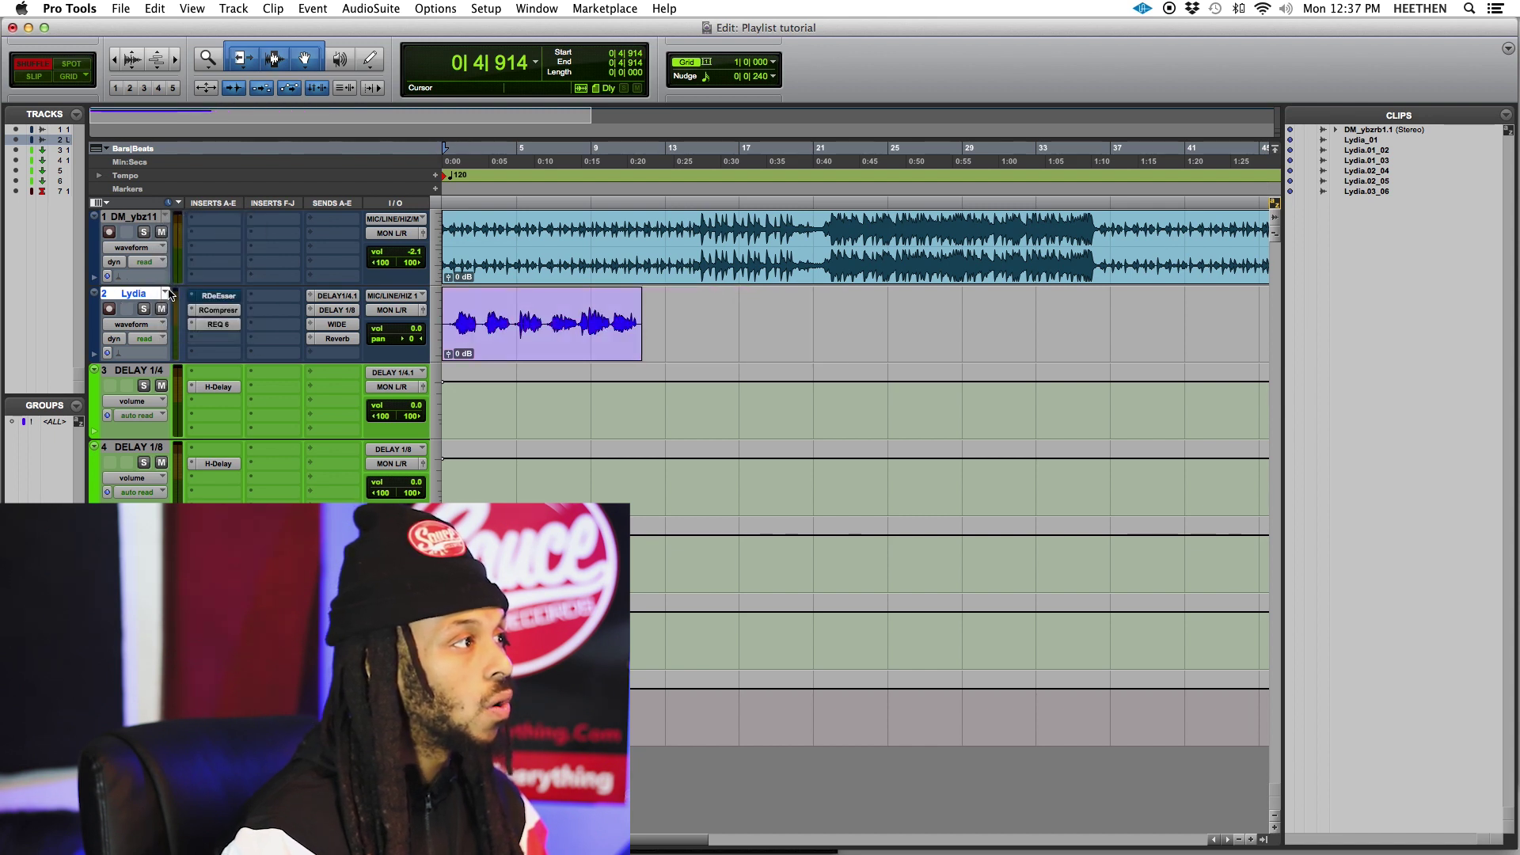
- Load the fifth playlist (.04) on the vocal track and show the track in playlists view
click(168, 294)
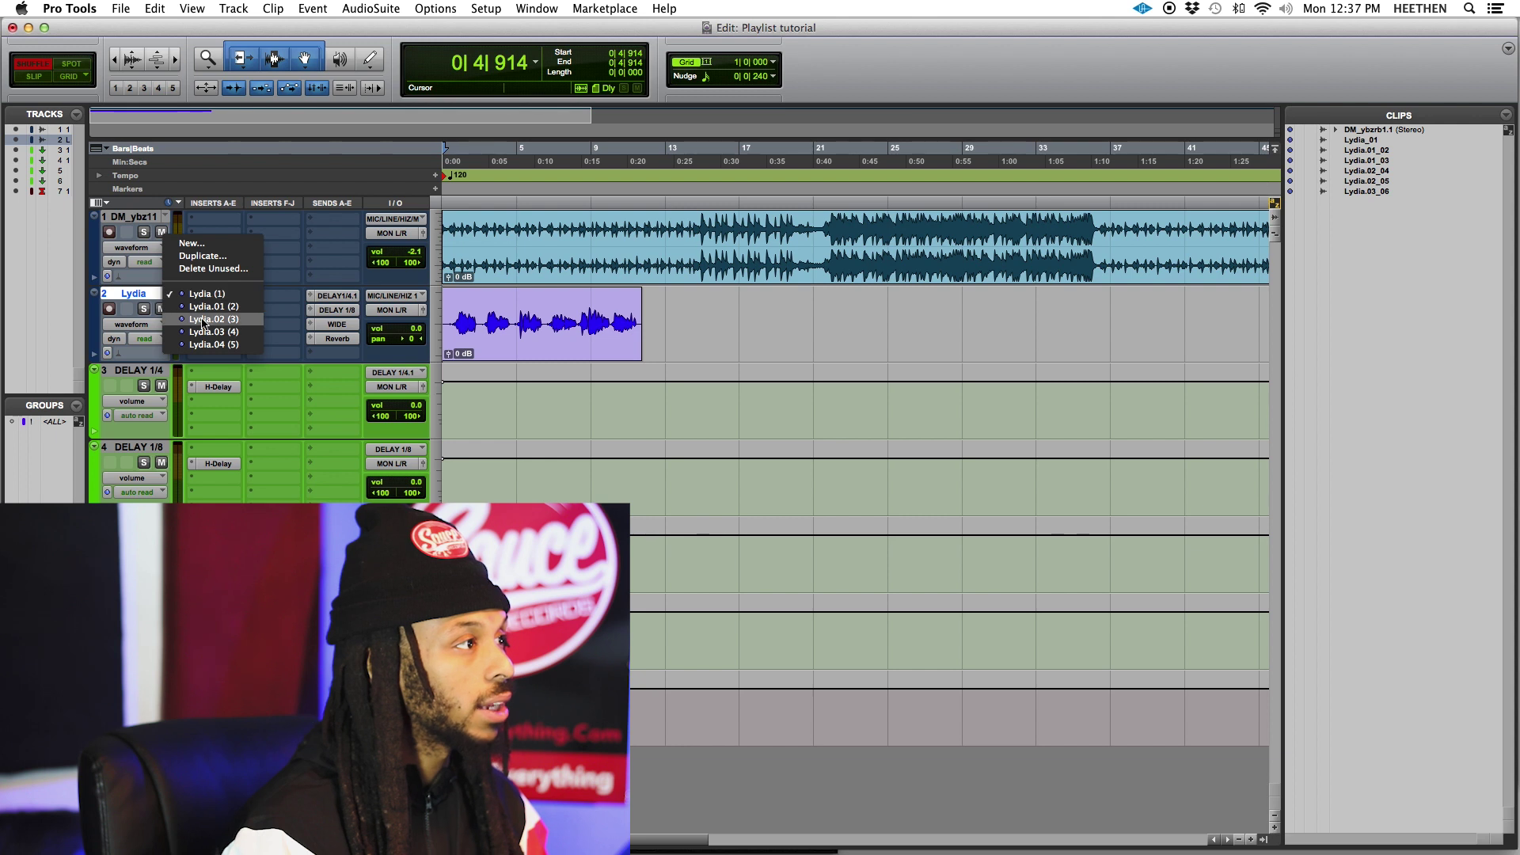
click(198, 345)
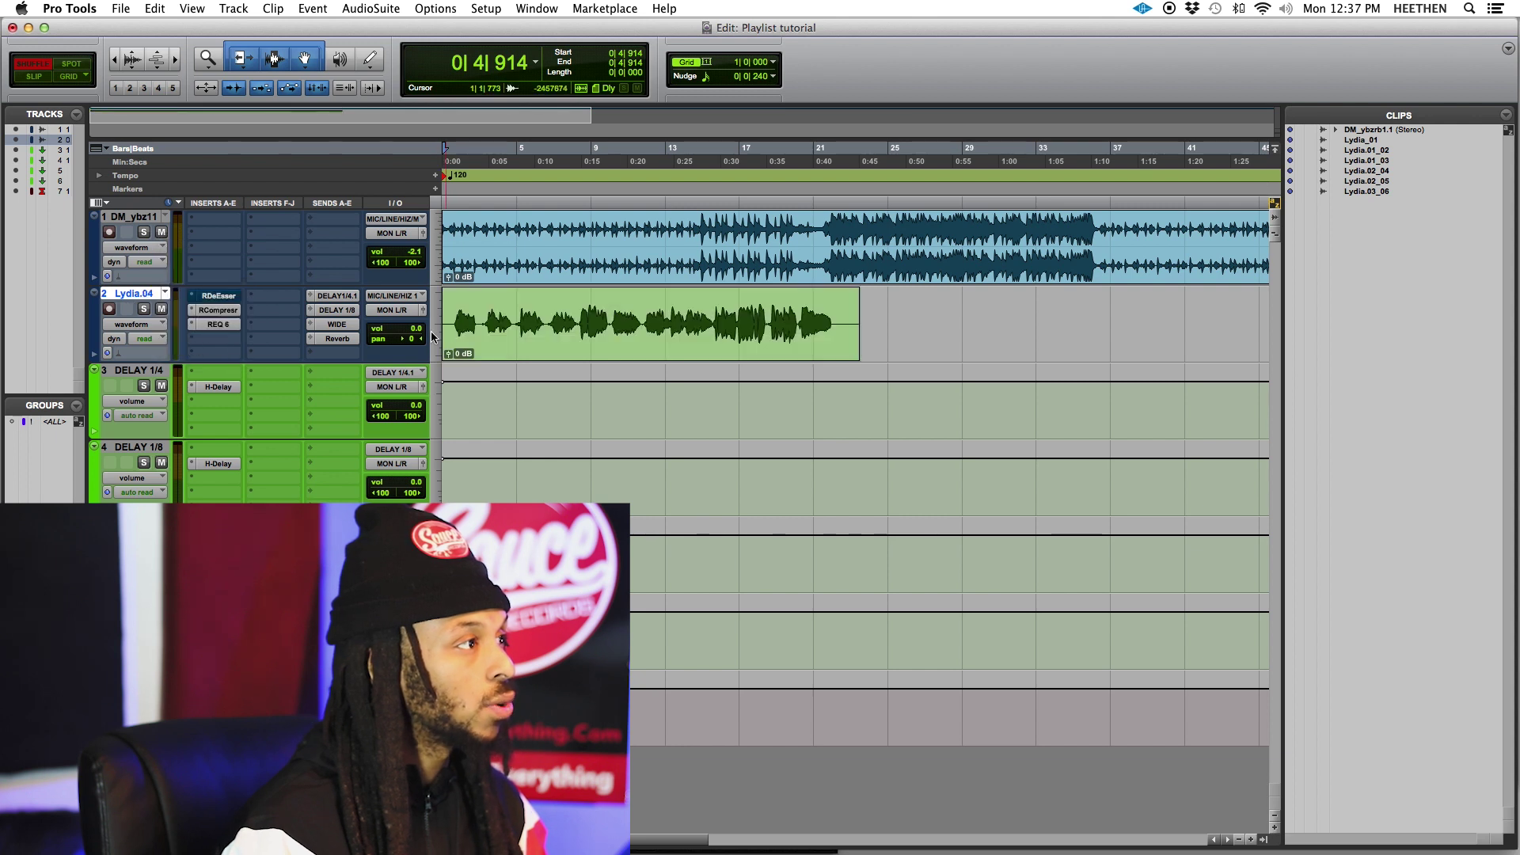
click(140, 325)
click(136, 287)
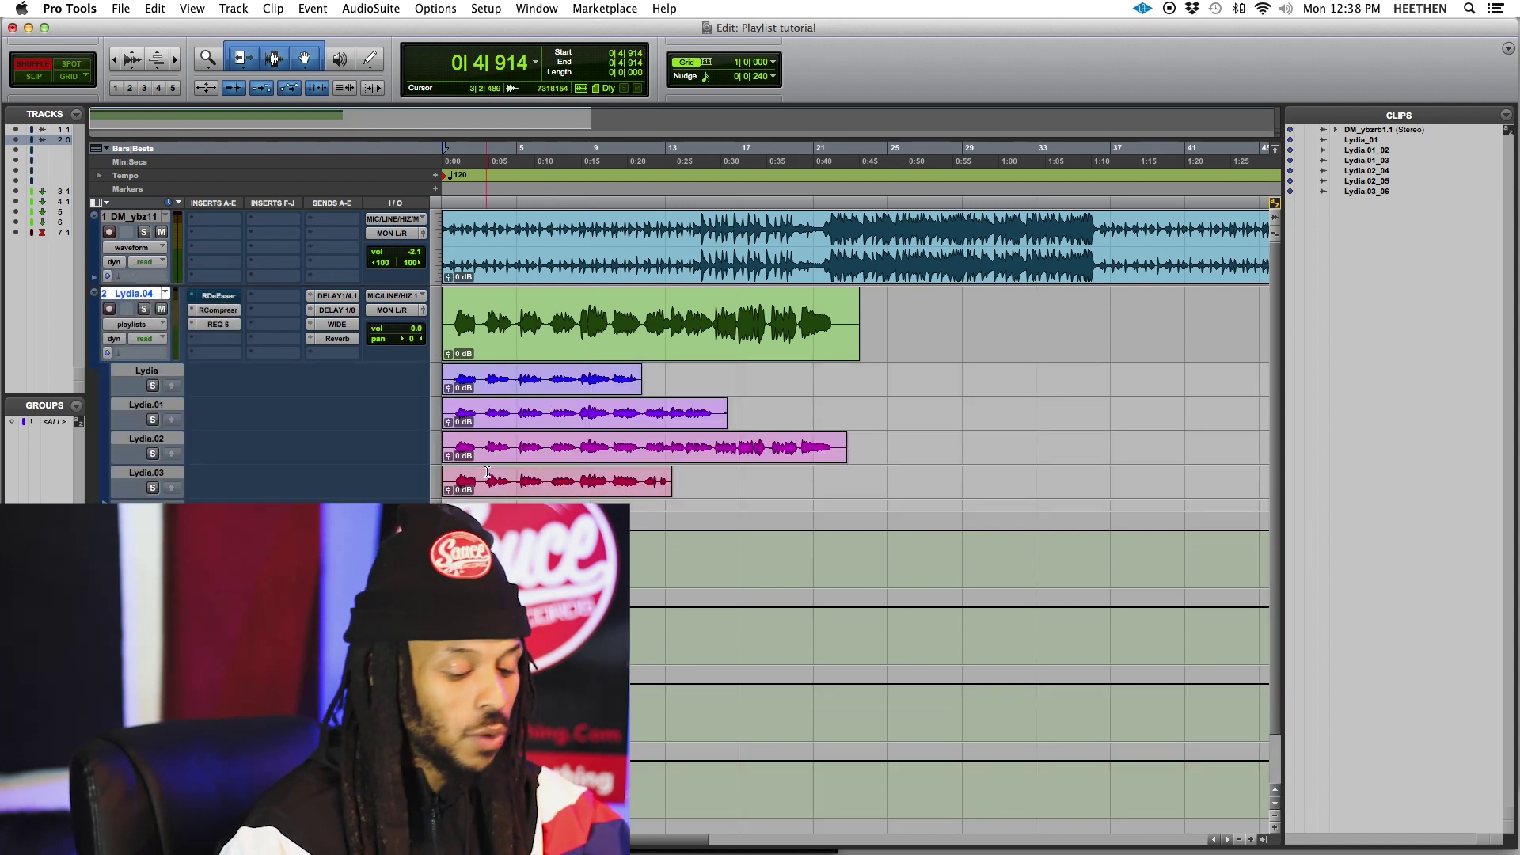
- Play the opening vocal phrase on the main playlist from about 1|2|305
key(super+bracketright)
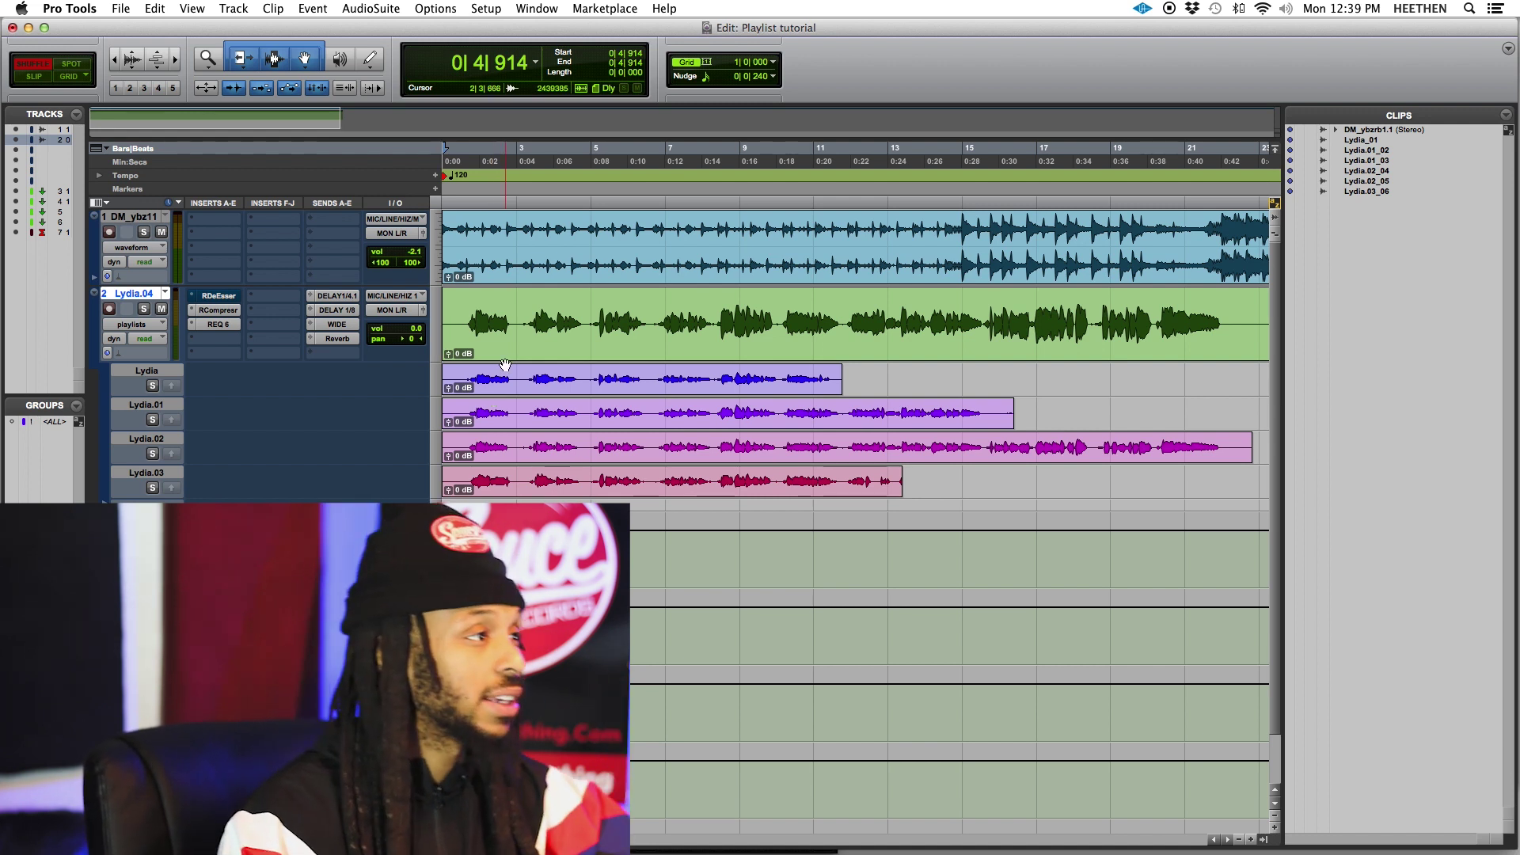
click(455, 302)
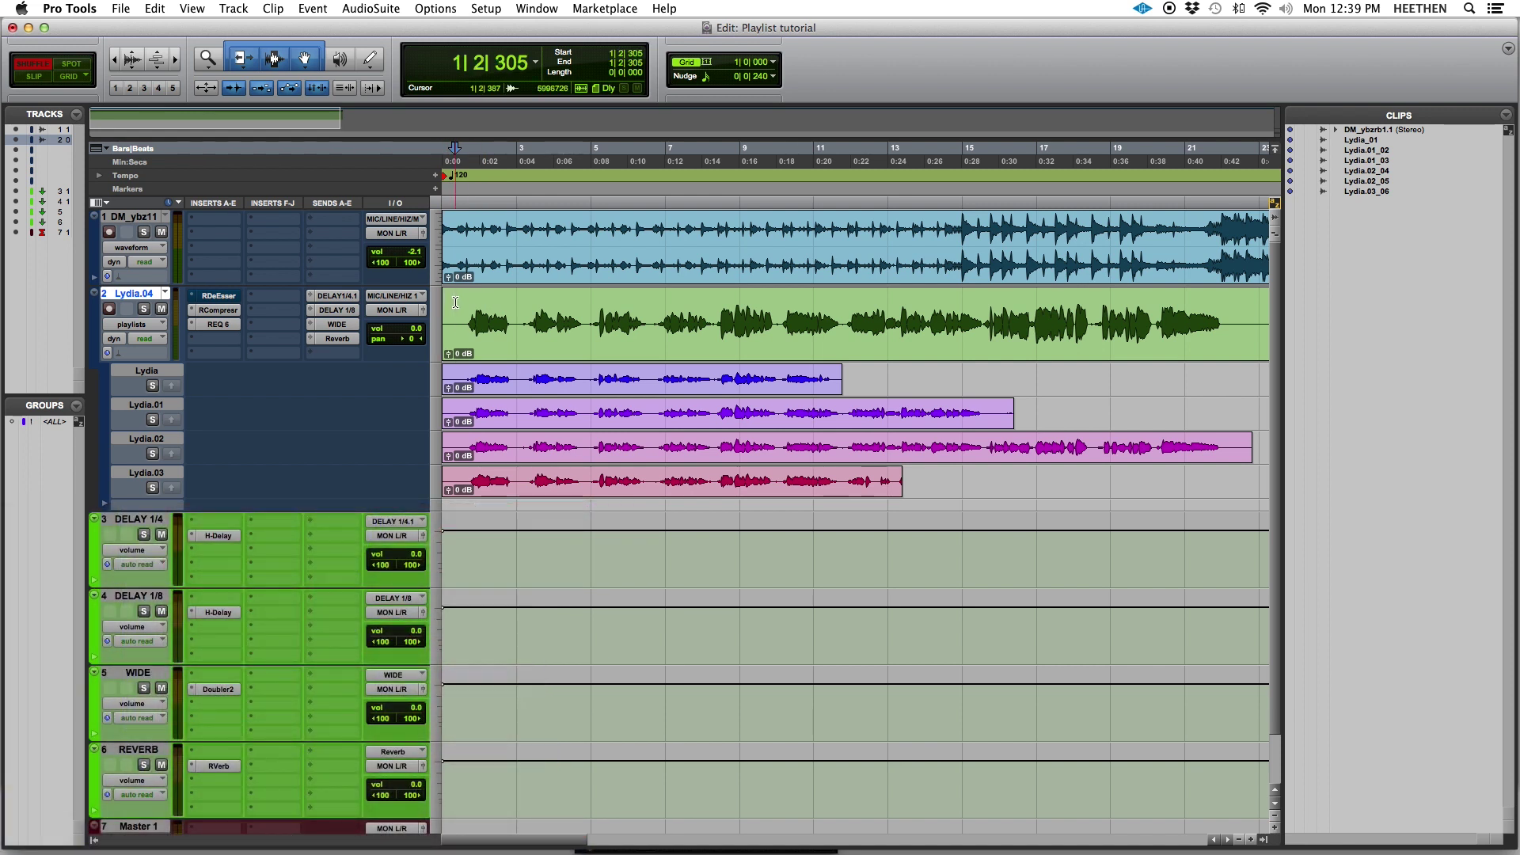
key(super+bracketright)
key(super+bracketright)
key(space)
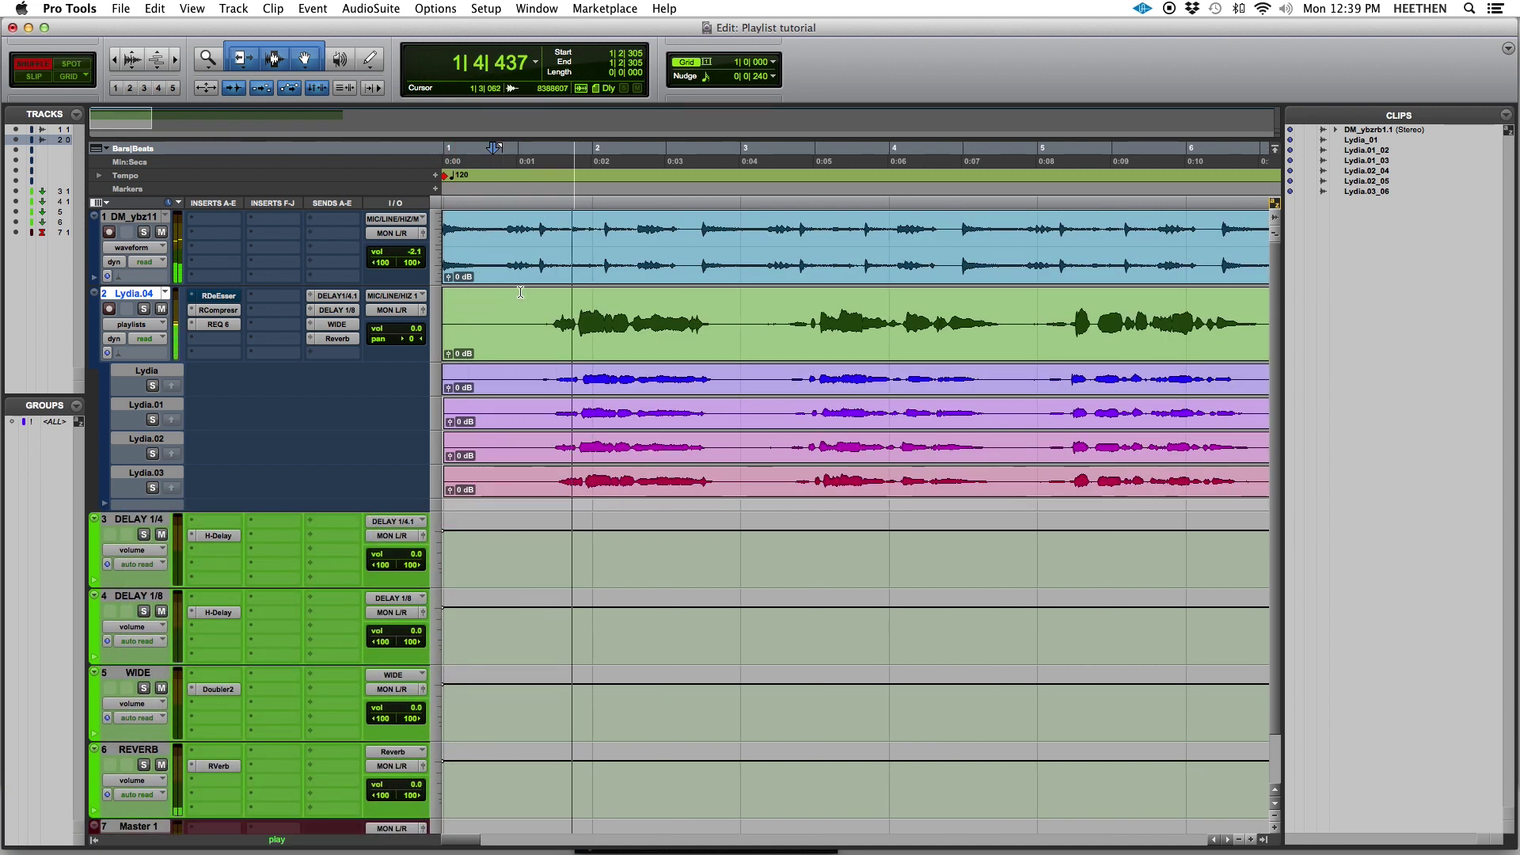
key(space)
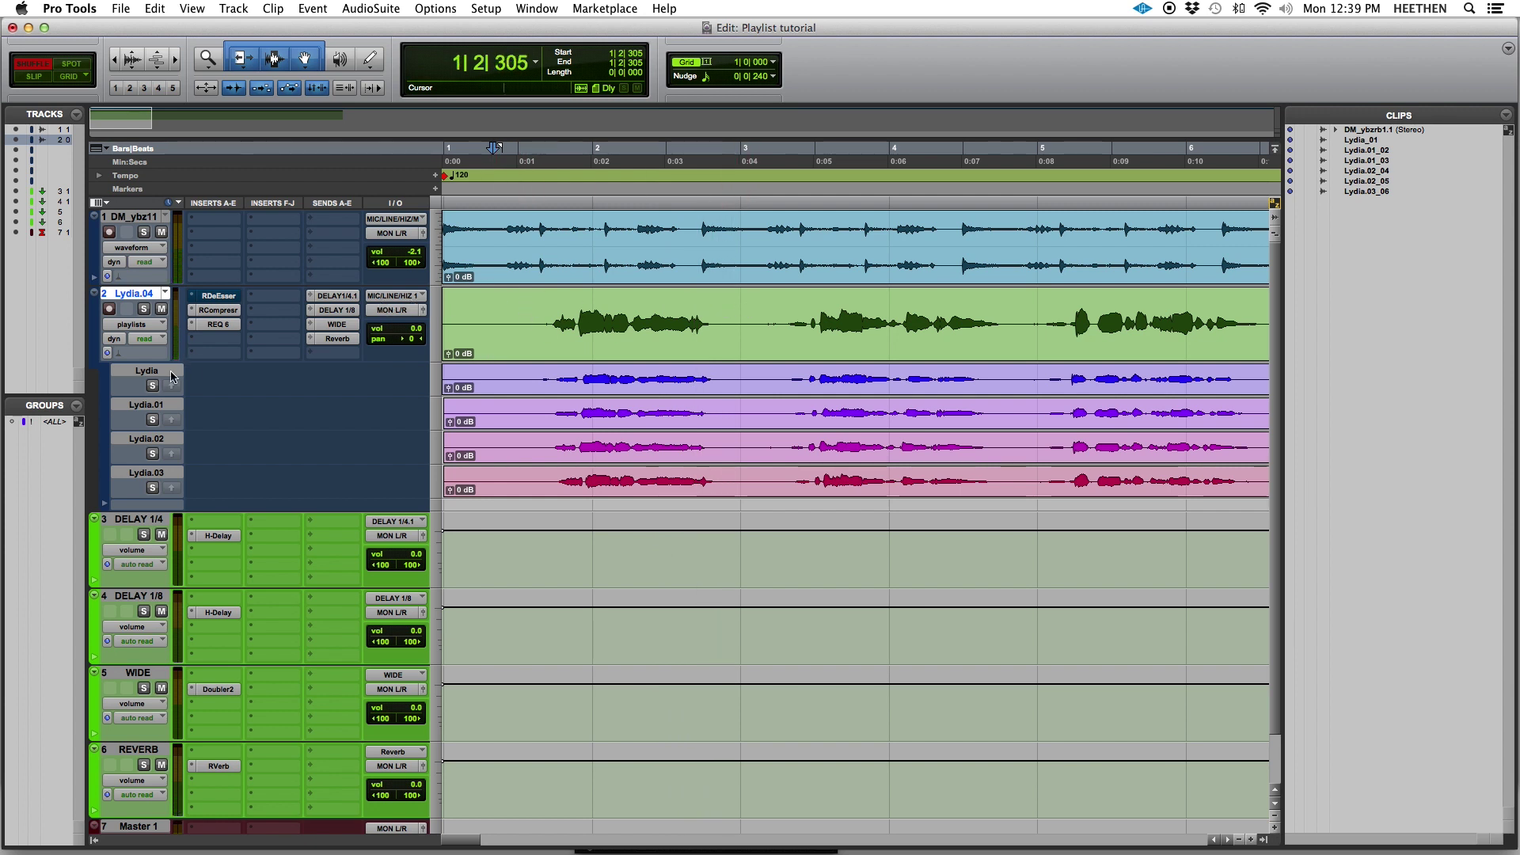
- Enlarge the alternate playlist lanes and audition the opening phrase with the first lane and the .01 lane soloed in turn
drag(166, 397, 319, 438)
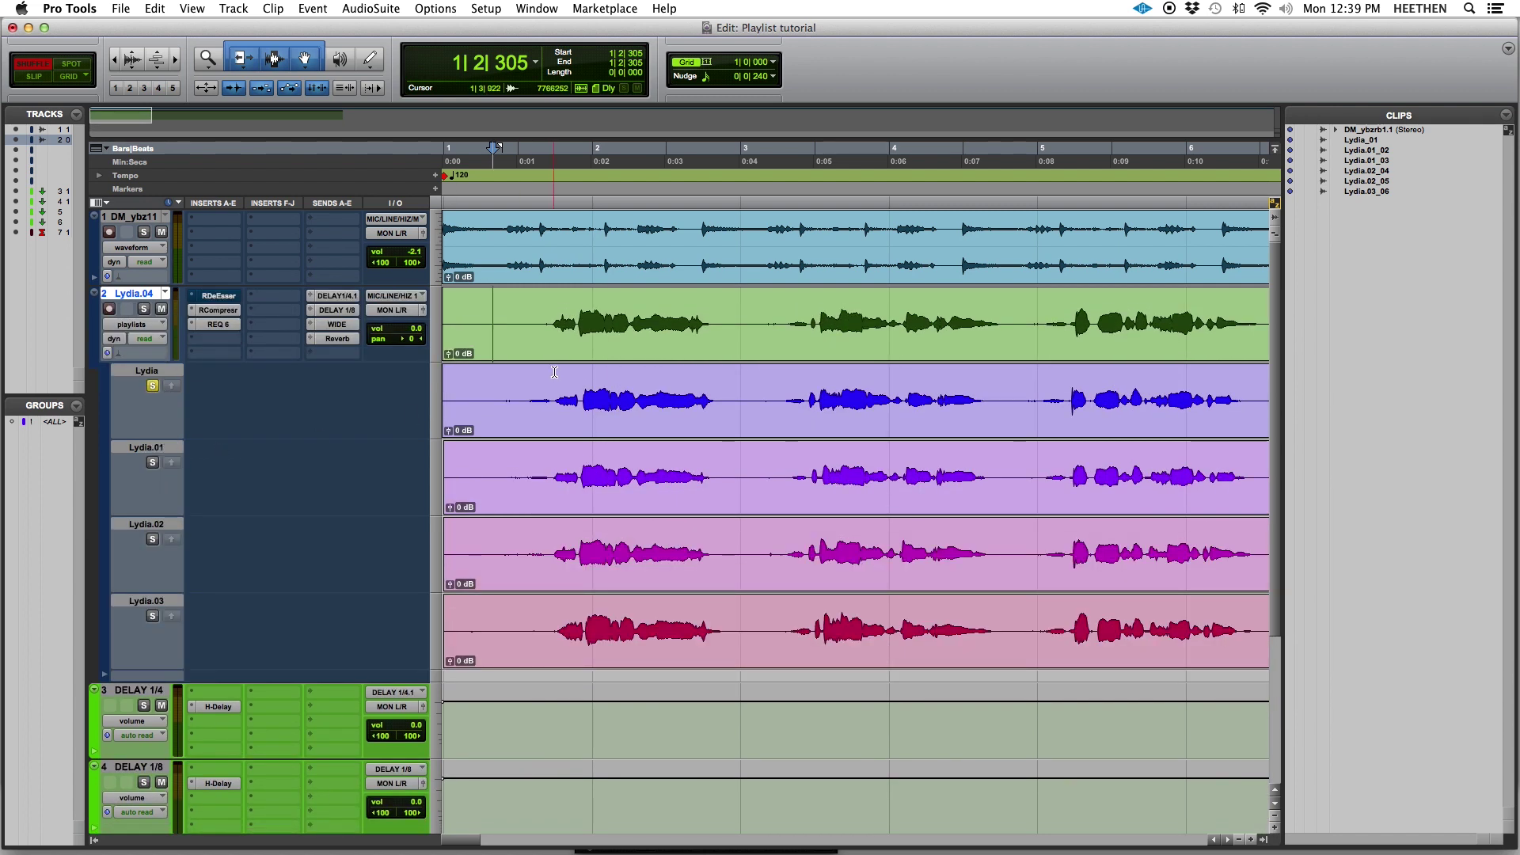
key(space)
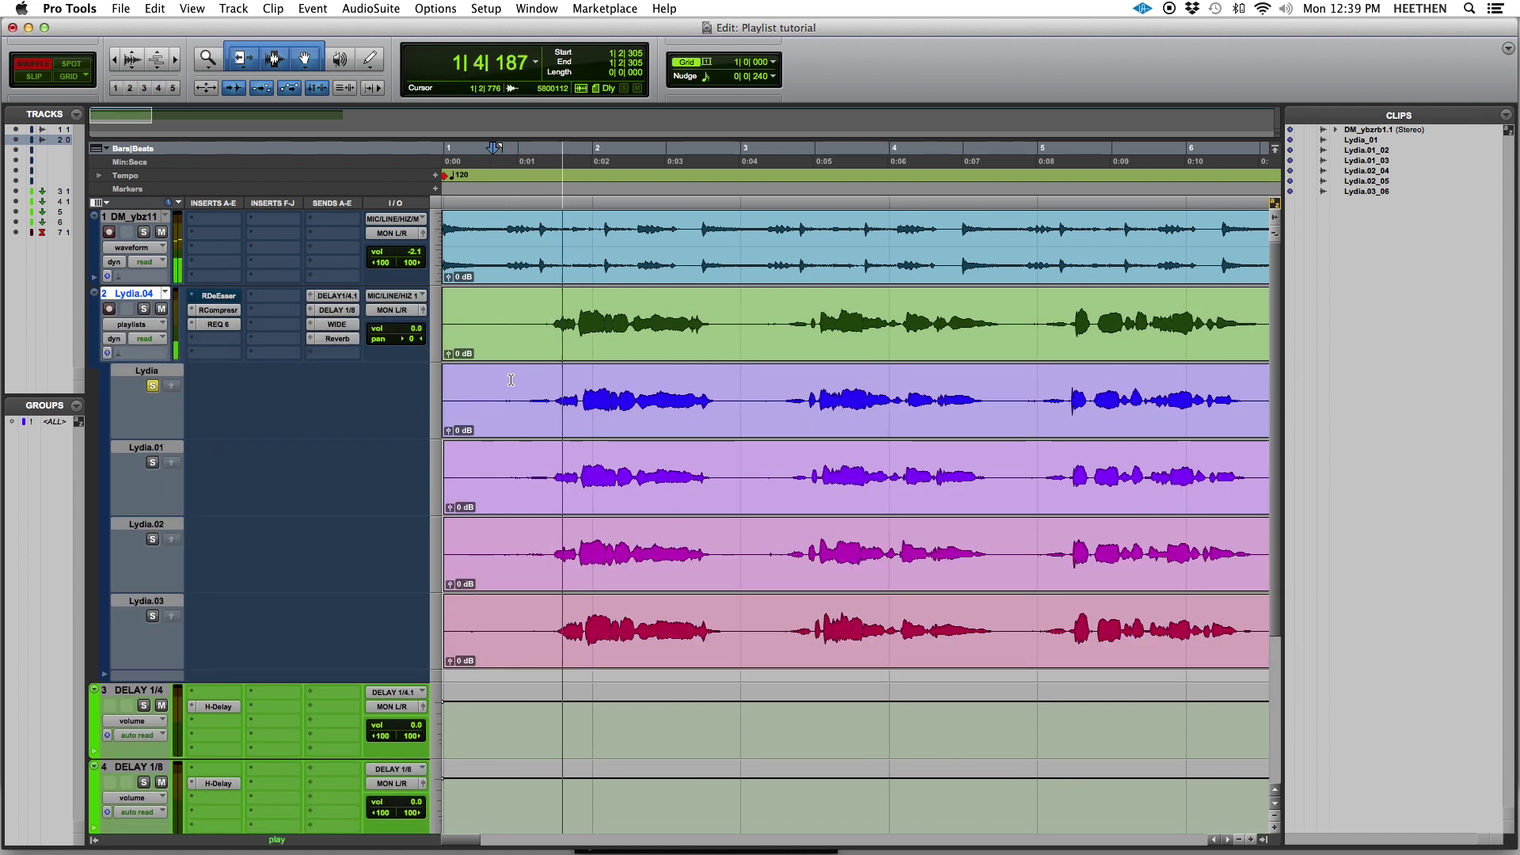
key(space)
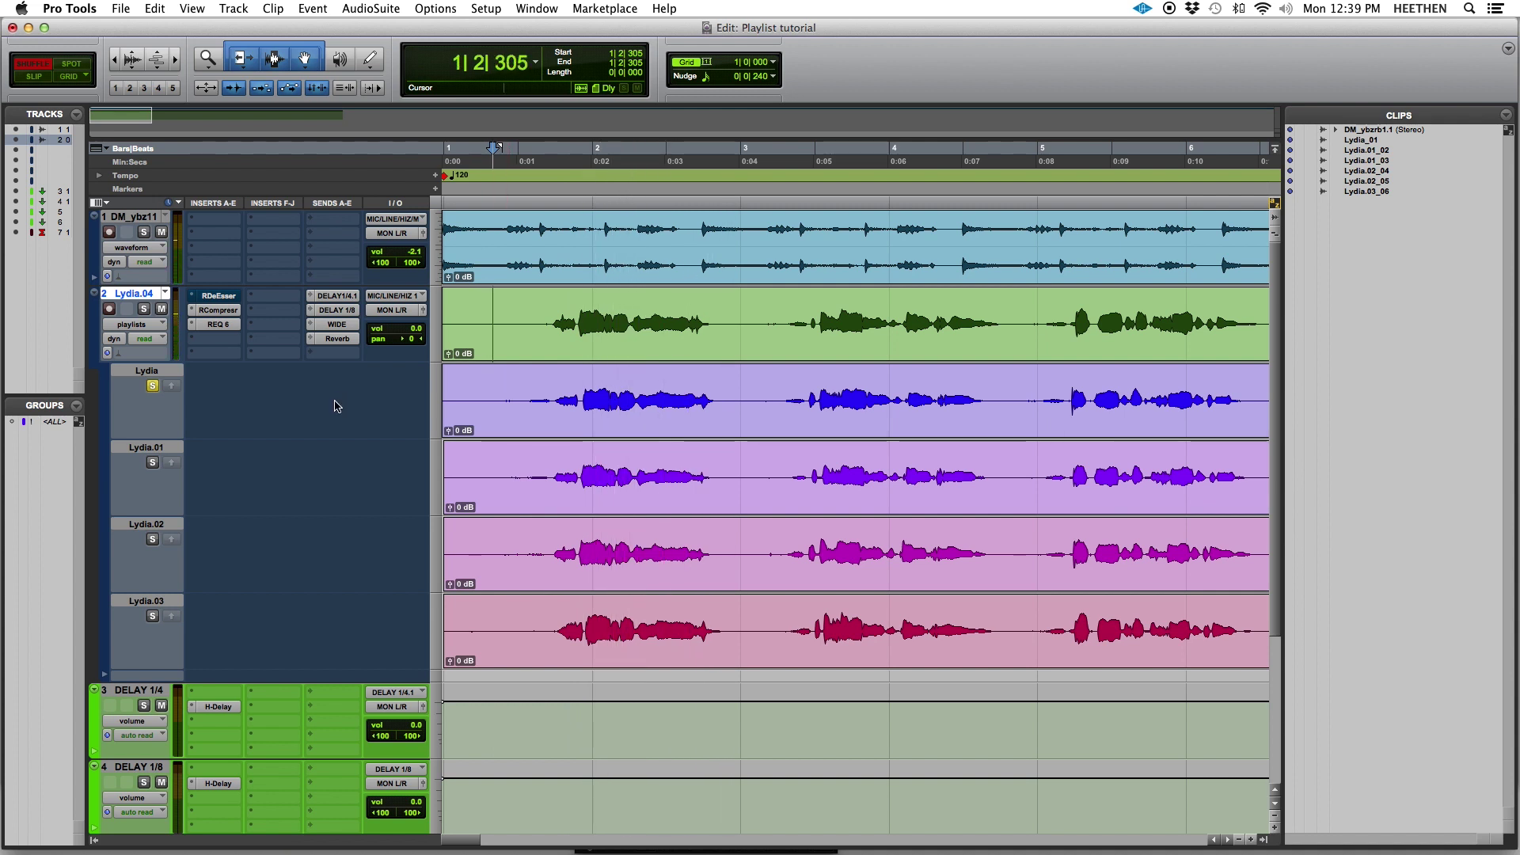
click(152, 463)
key(space)
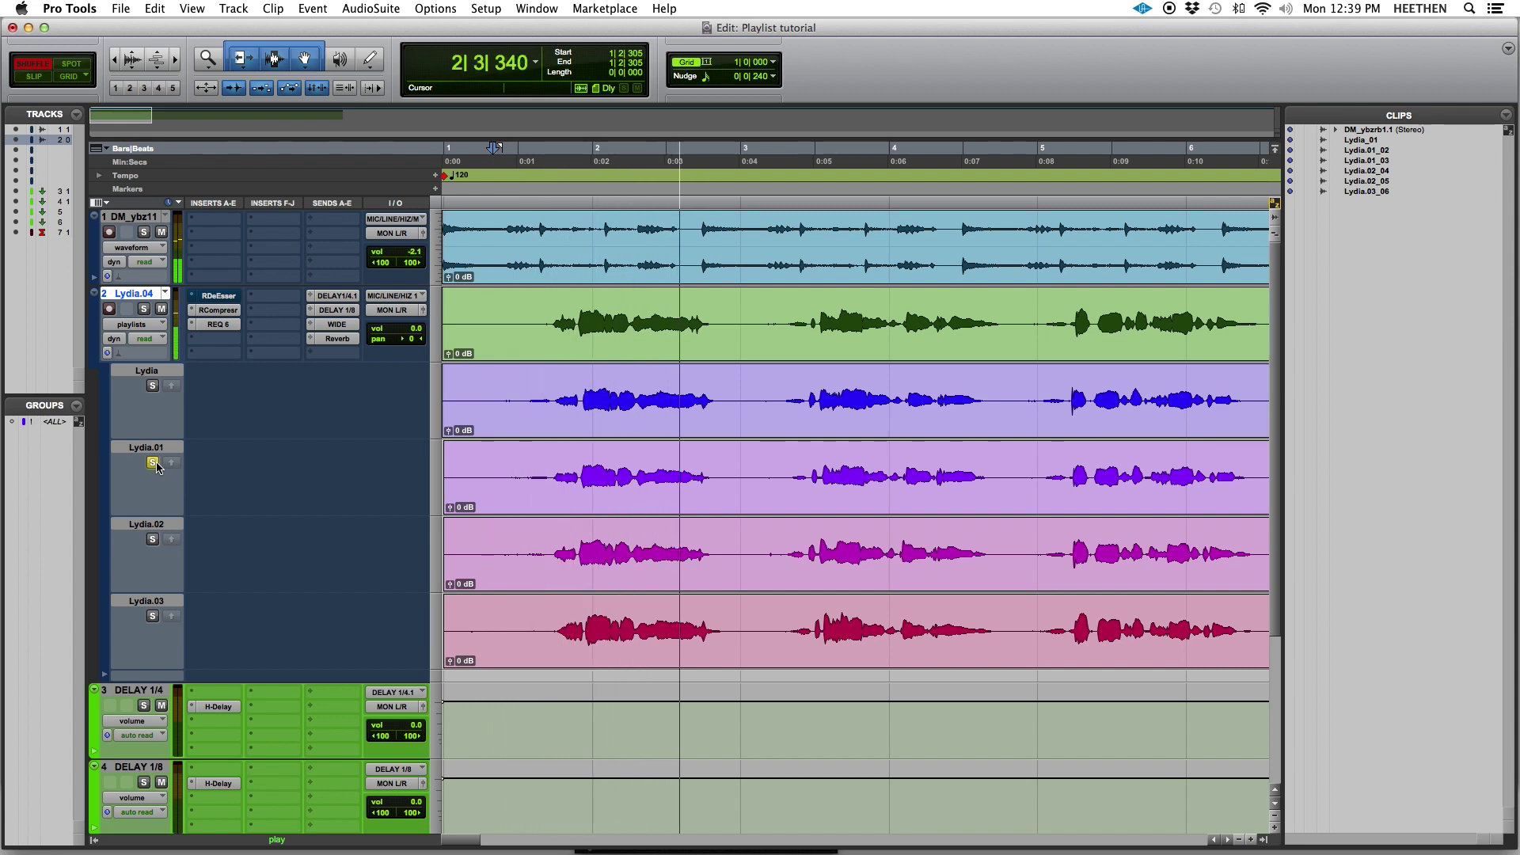
key(space)
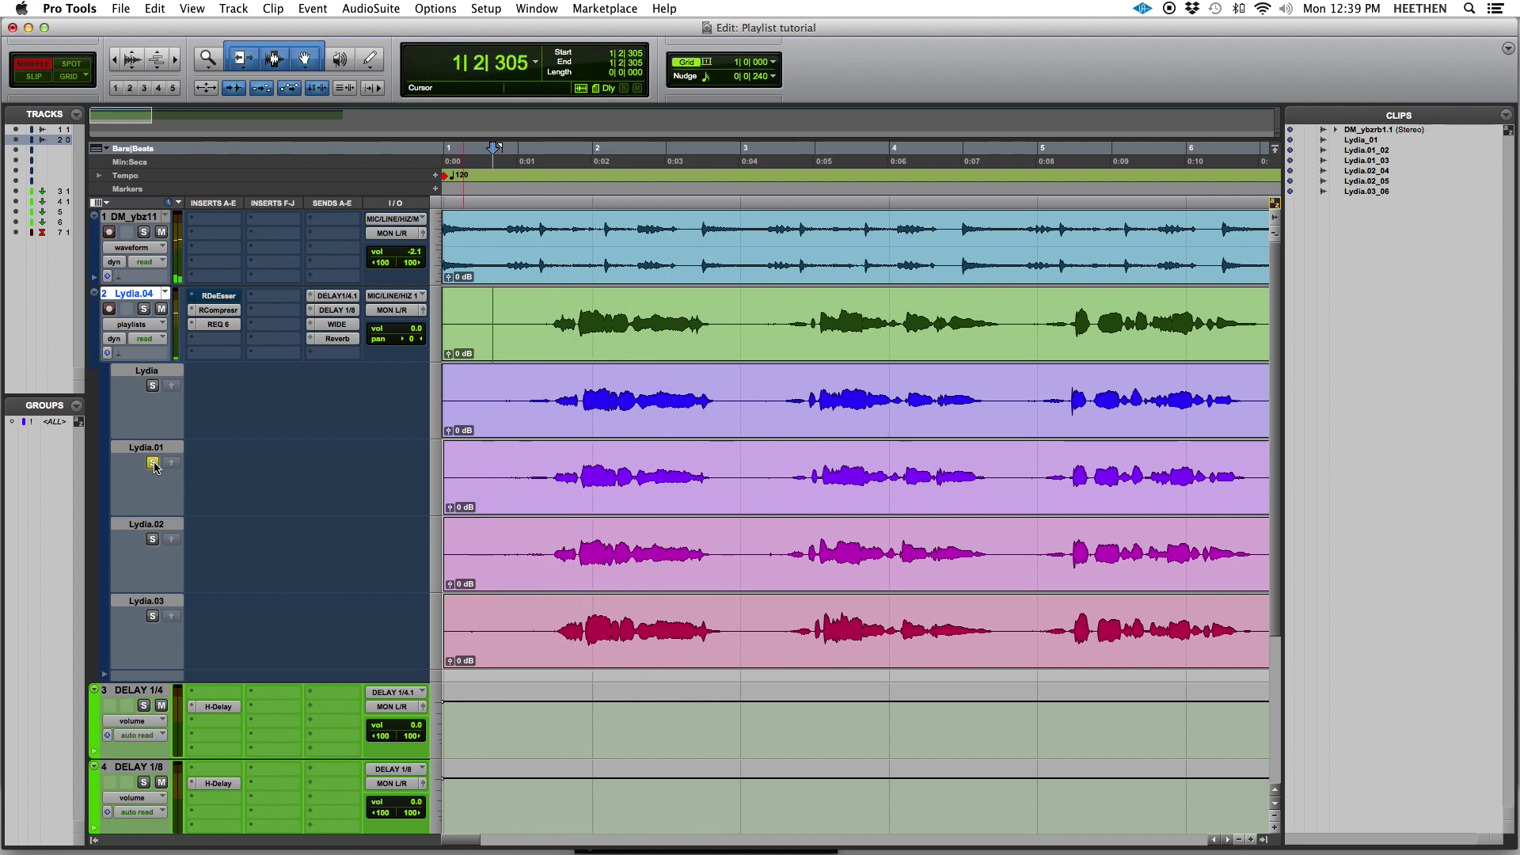
- Audition the opening phrase with the .02 lane and the .03 lane soloed in turn, playing the .03 take twice
click(153, 540)
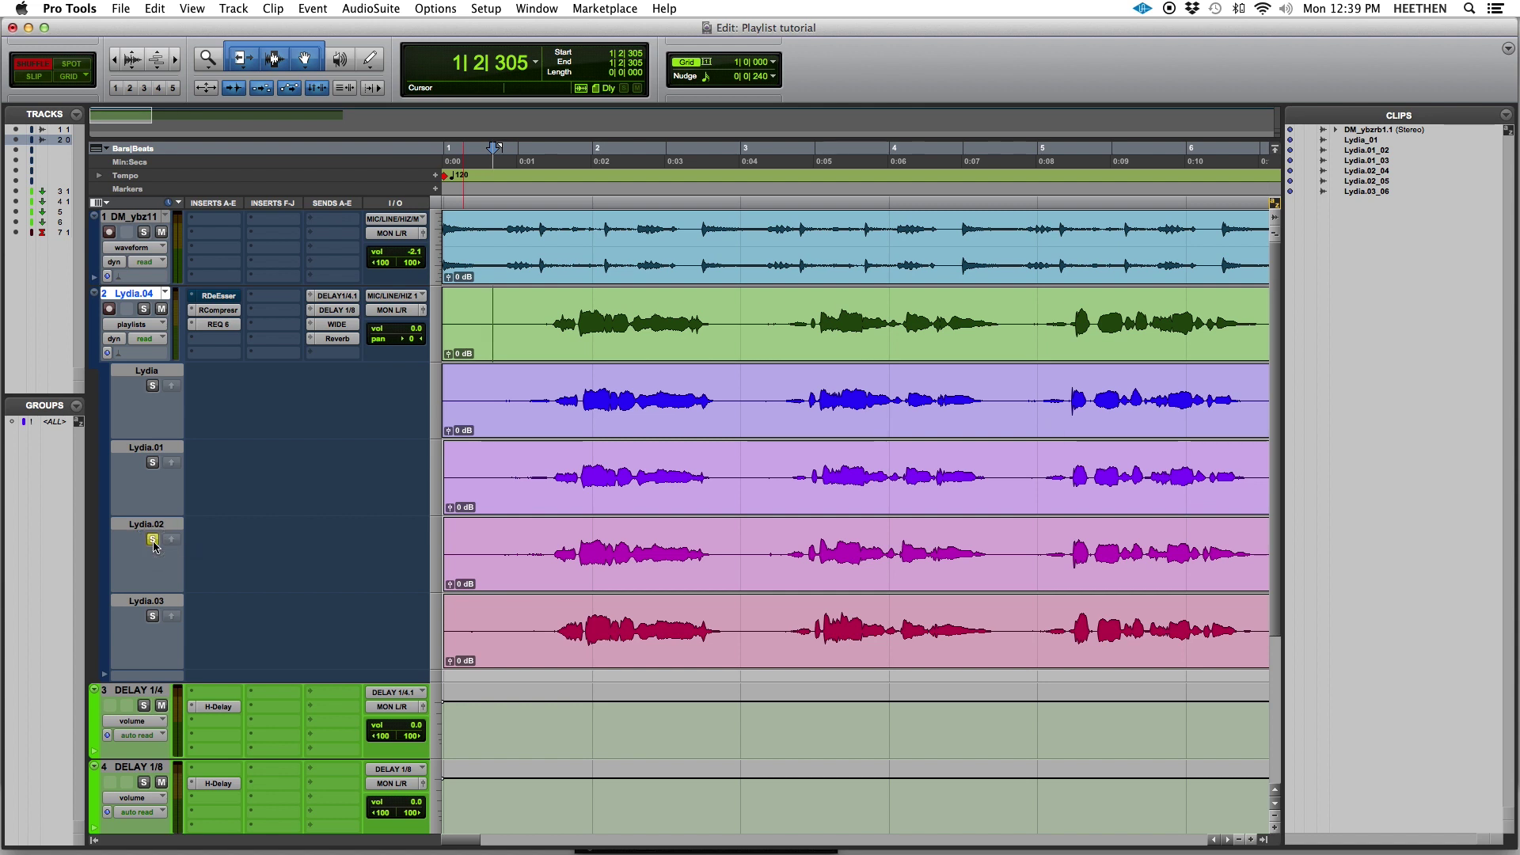
key(space)
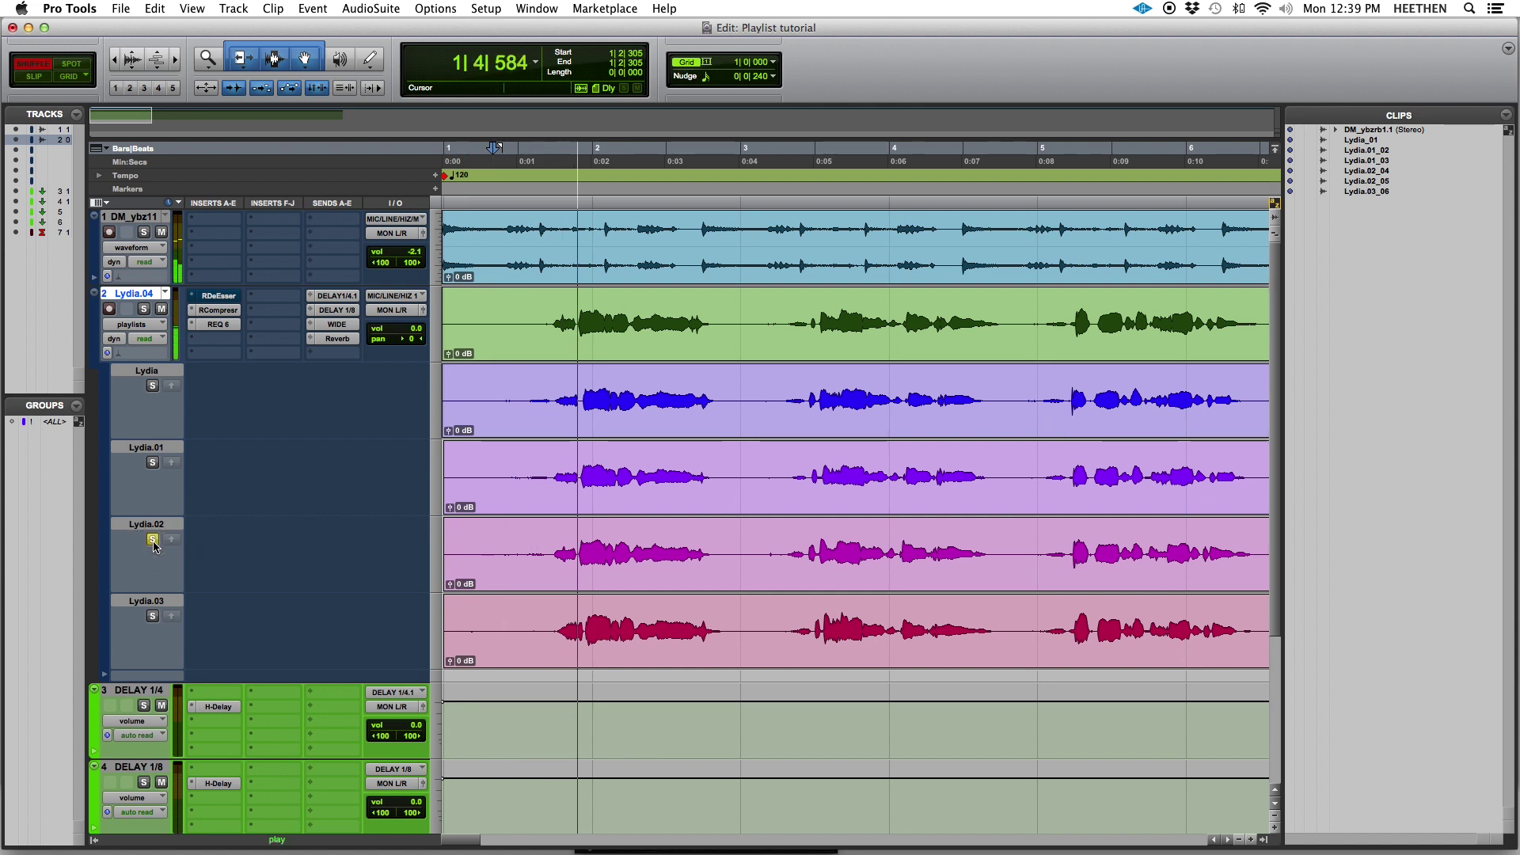
key(space)
click(153, 540)
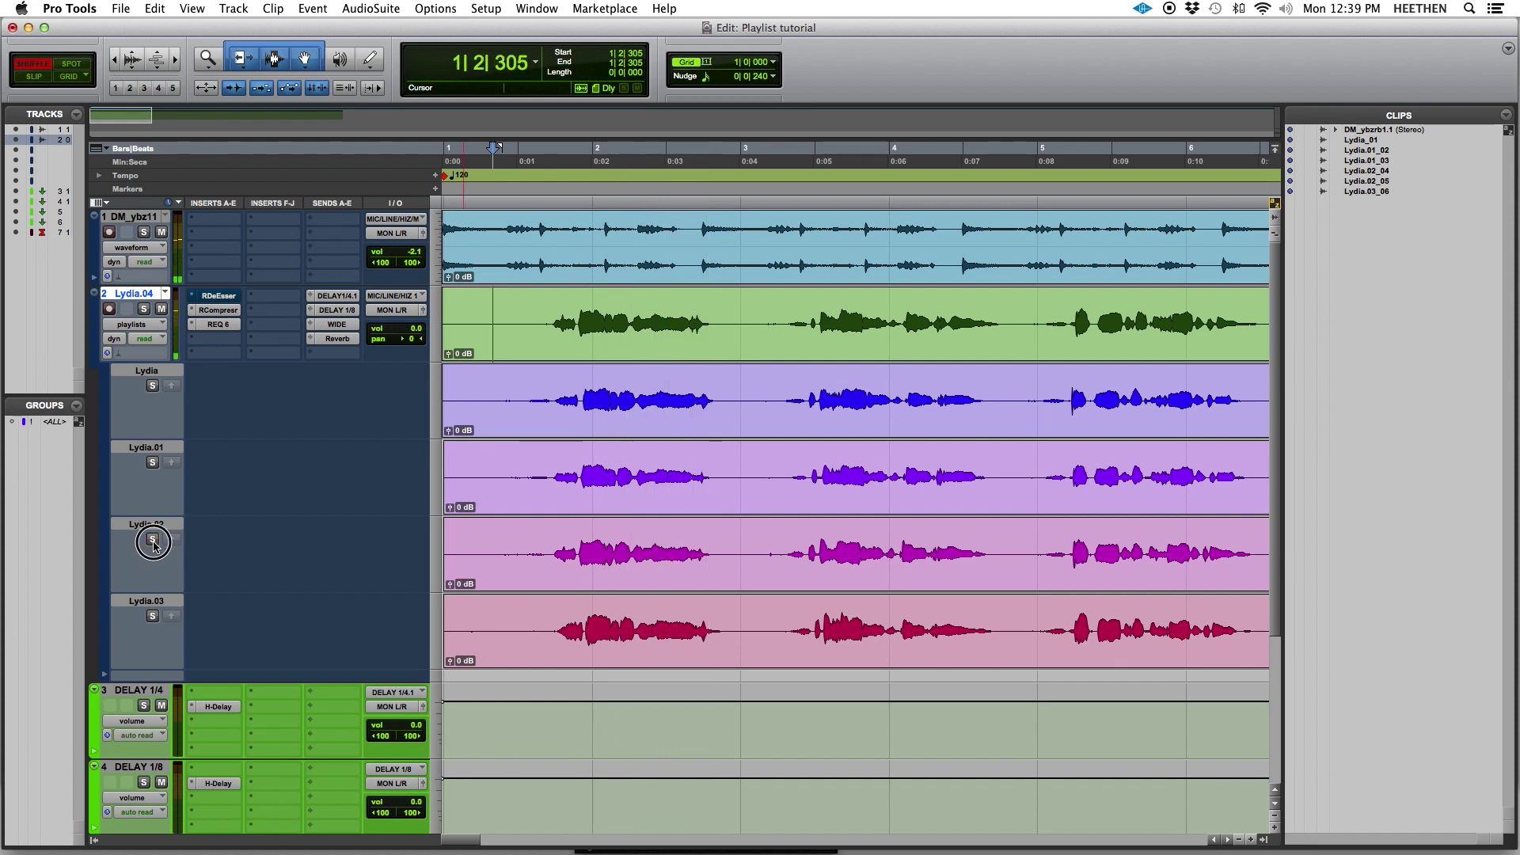
click(155, 617)
key(space)
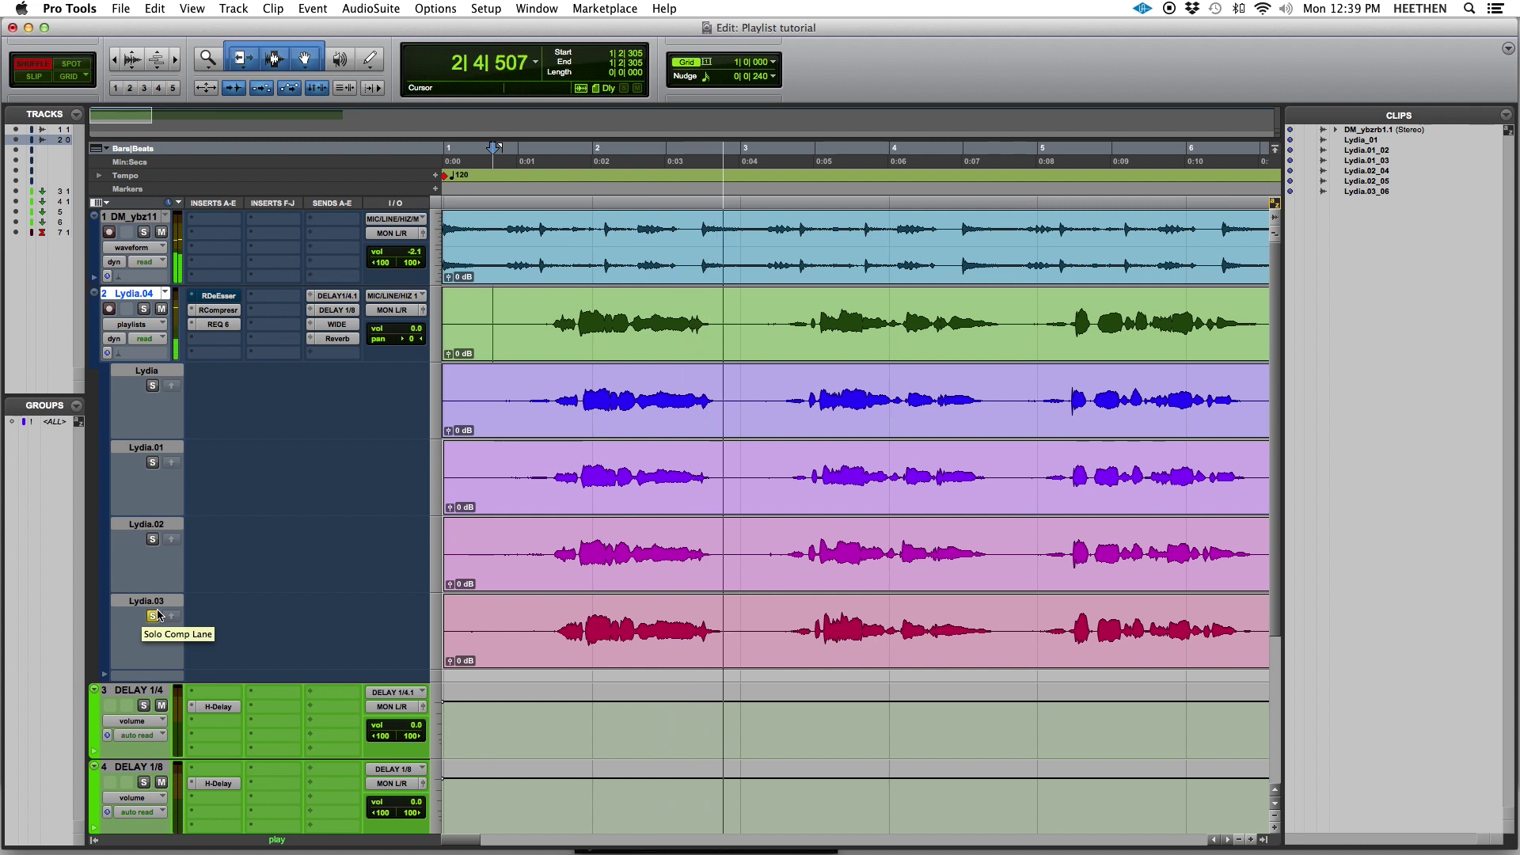
key(space)
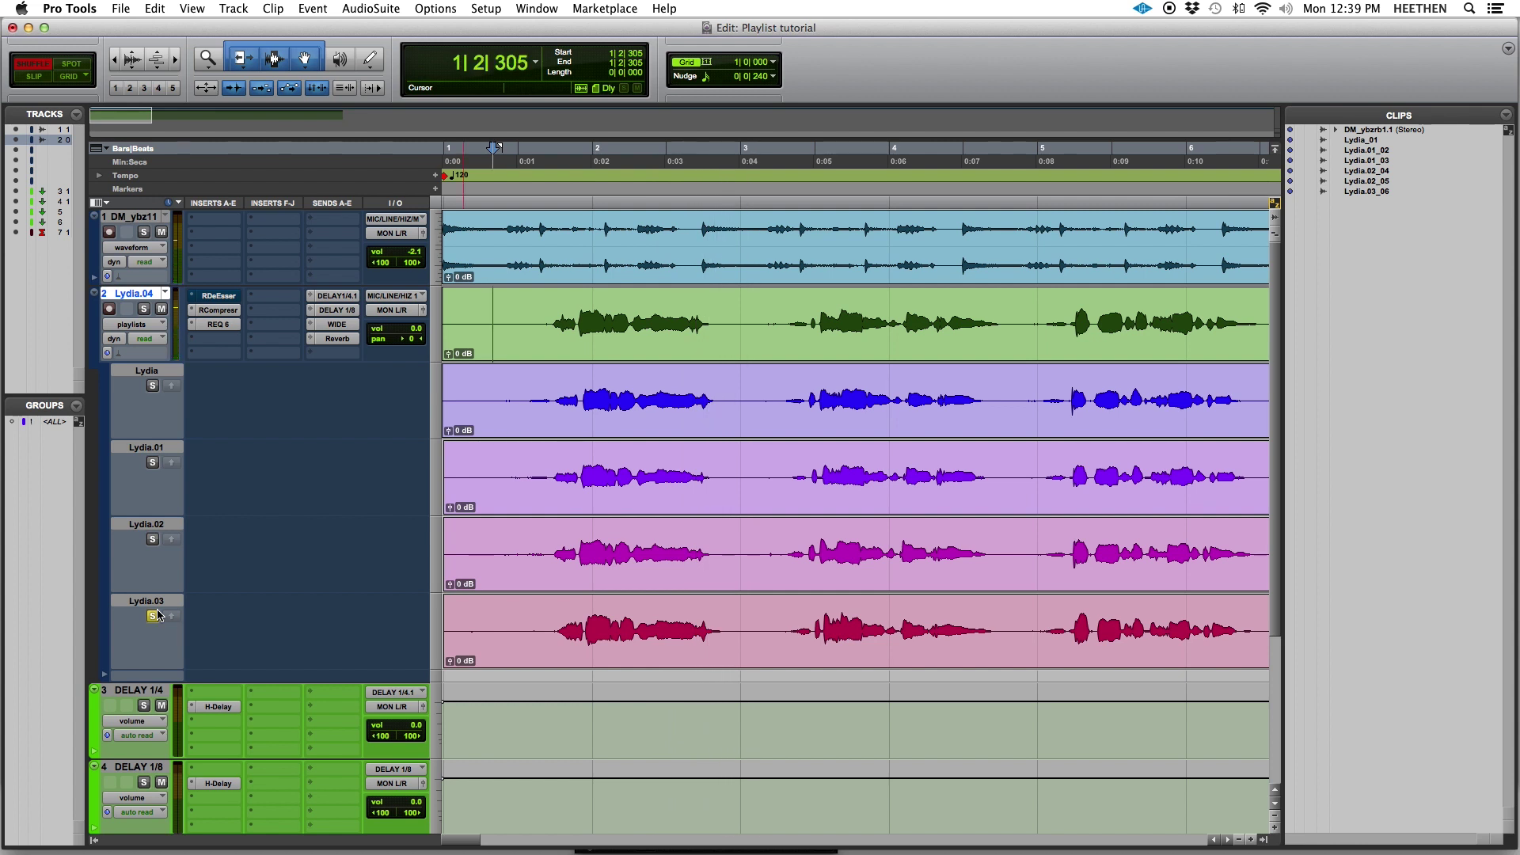
key(space)
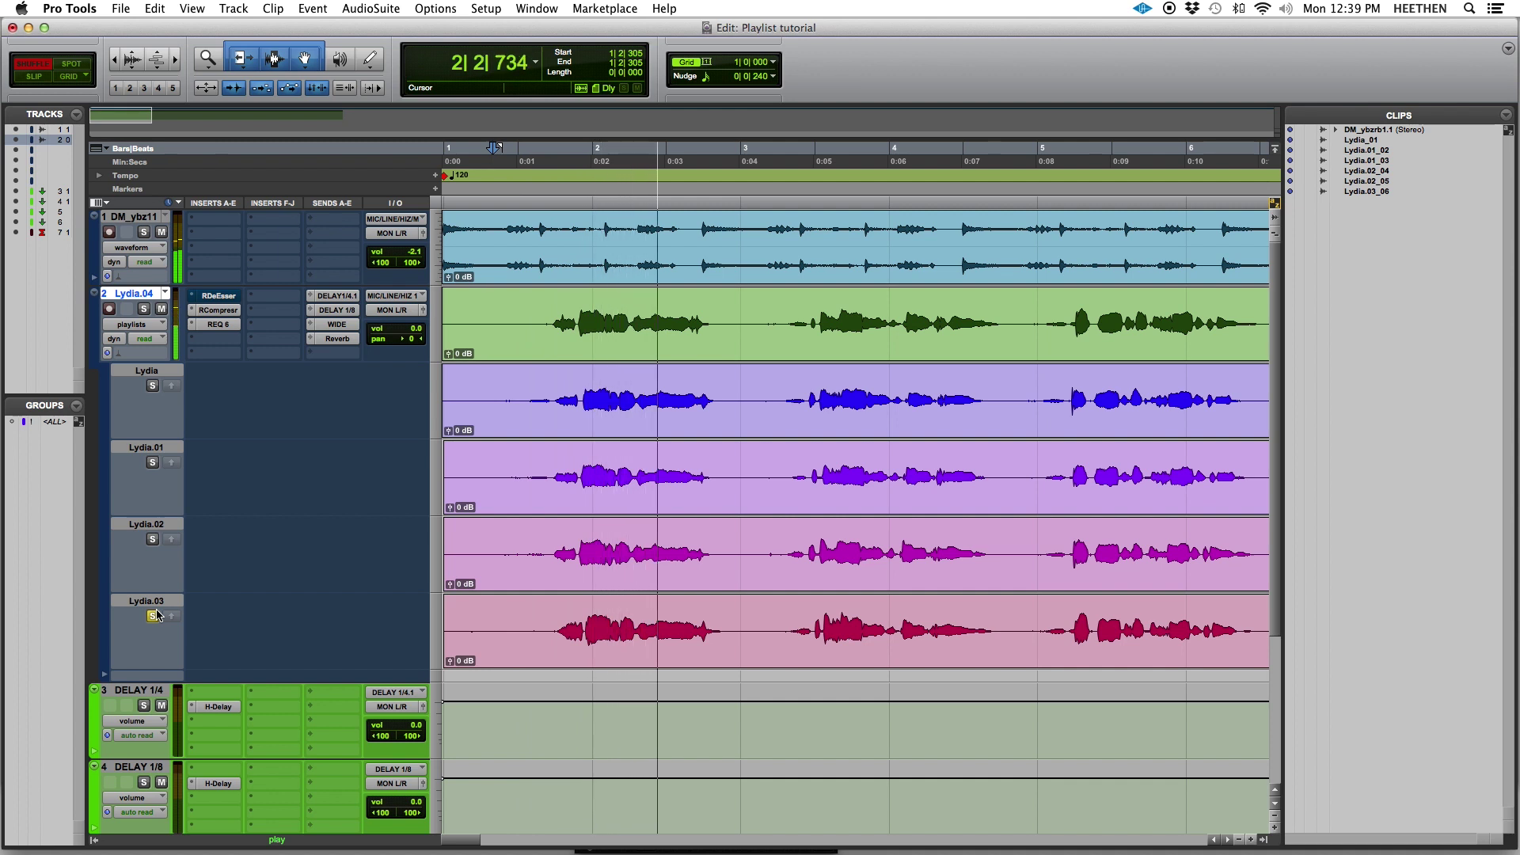
key(space)
- Solo the first alternate lane and copy its opening phrase, about 1|1|835 to 3|1|118, to the main playlist
key(space)
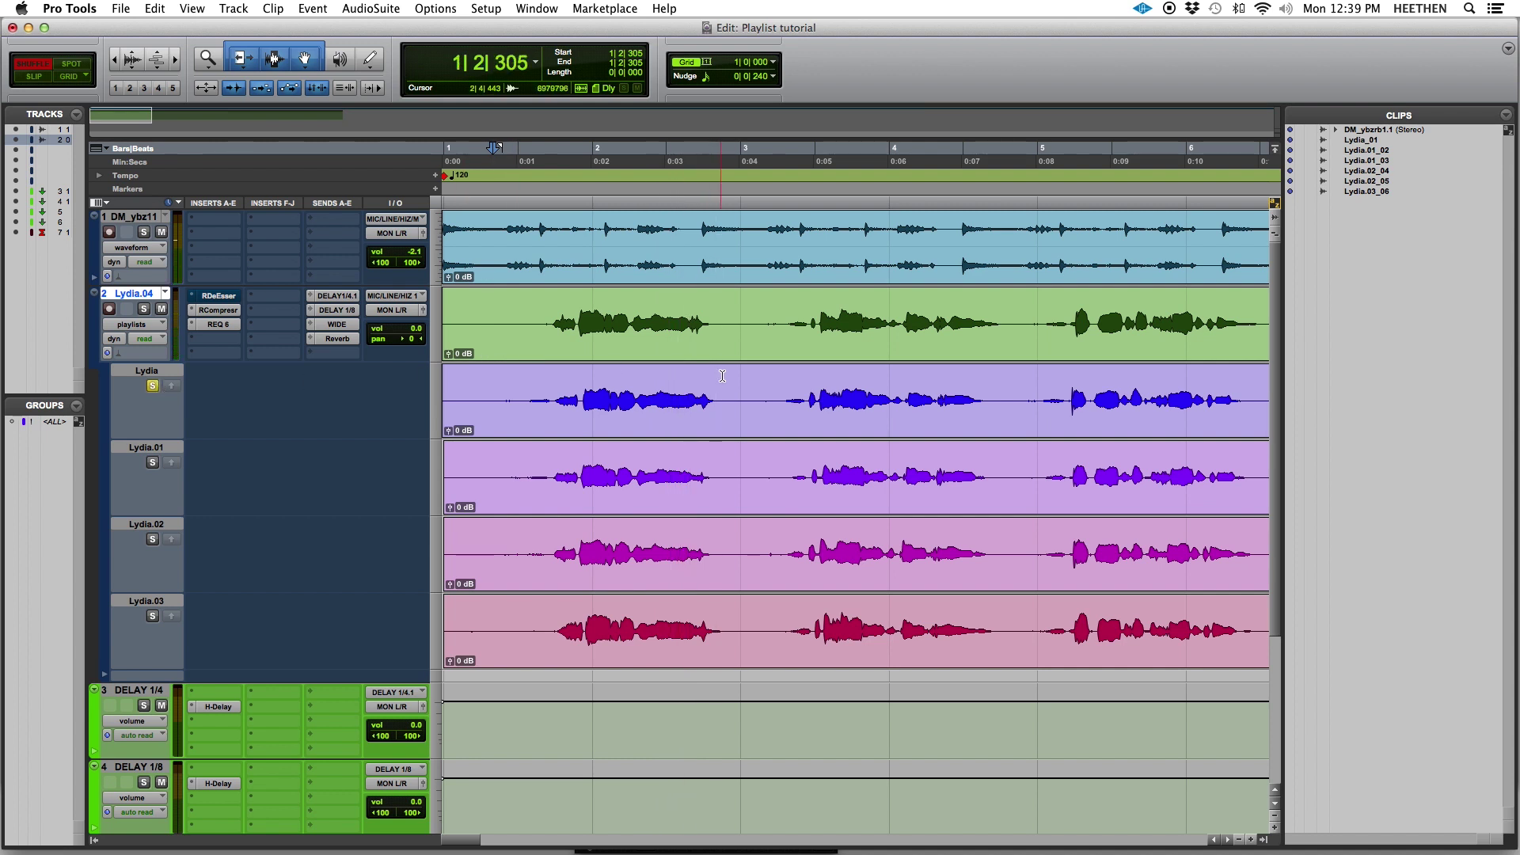
drag(745, 373, 500, 406)
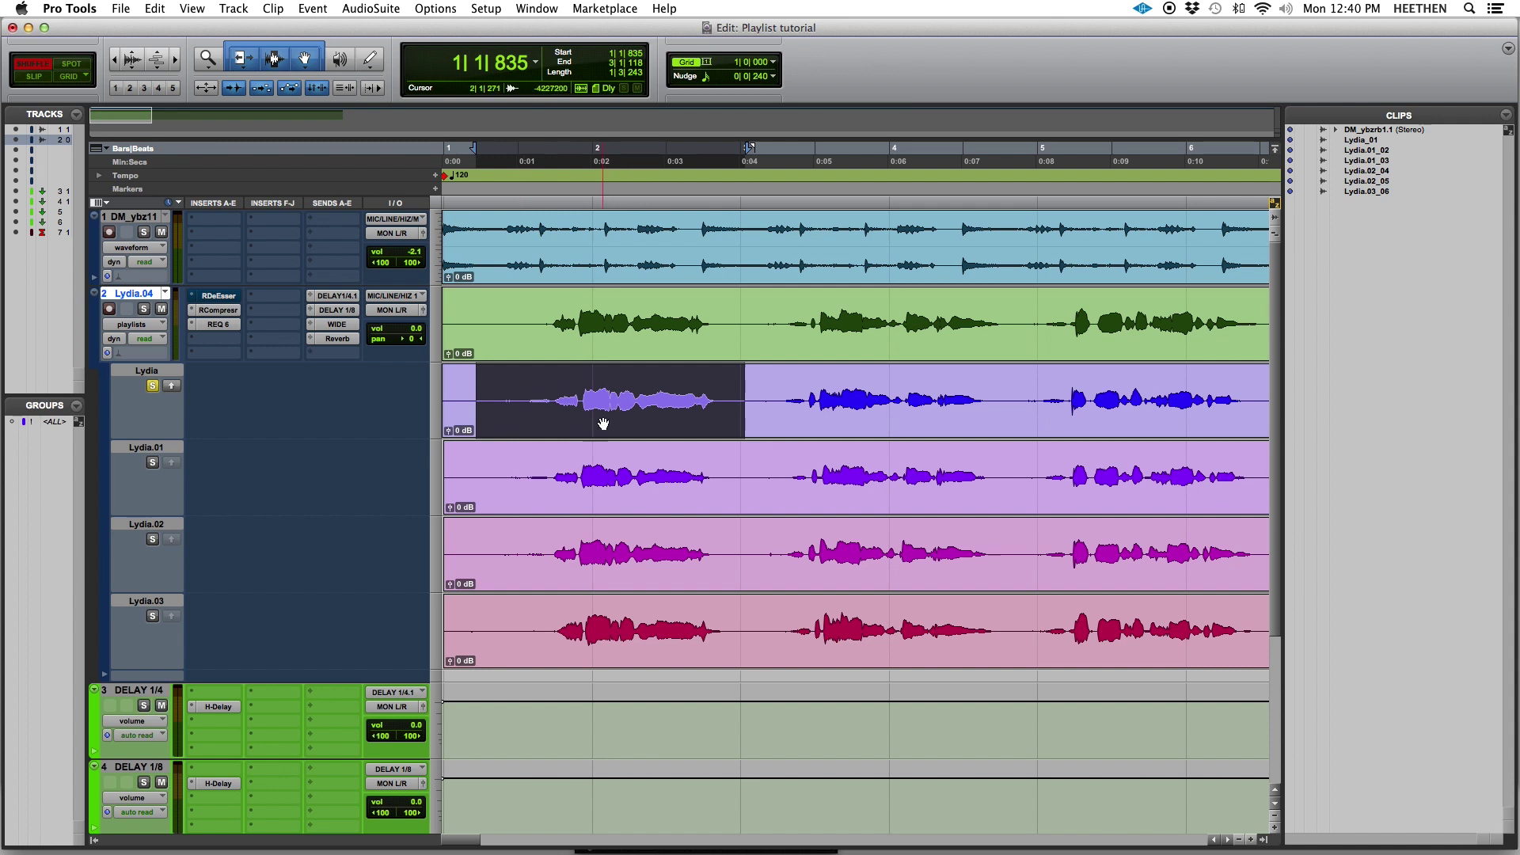
click(170, 386)
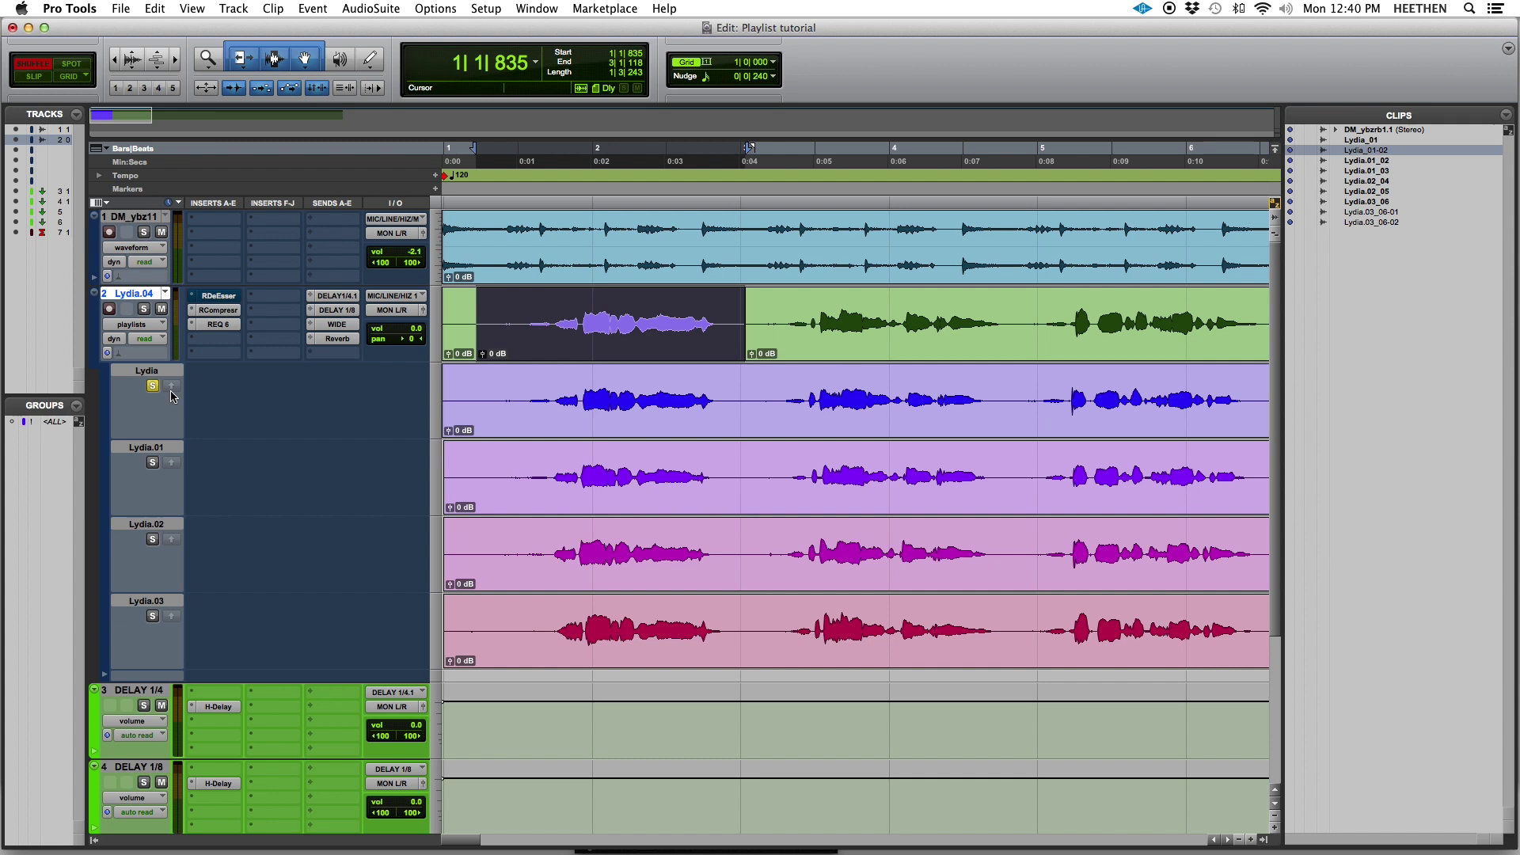
- Audition the second phrase from about 3|1|138 with the first lane and the .01 lane soloed in turn
click(754, 380)
key(space)
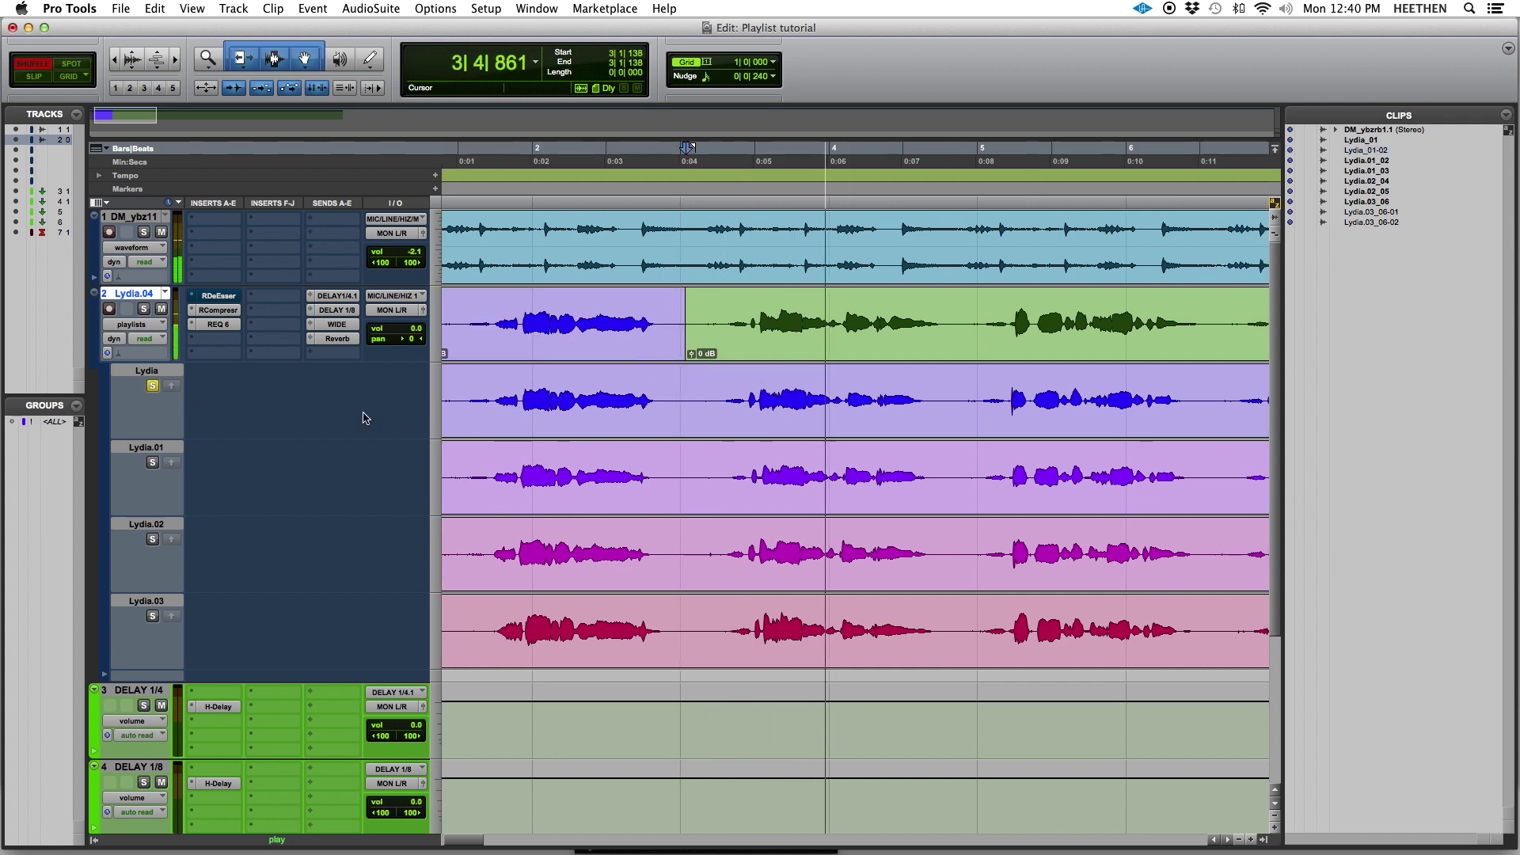
key(space)
click(153, 462)
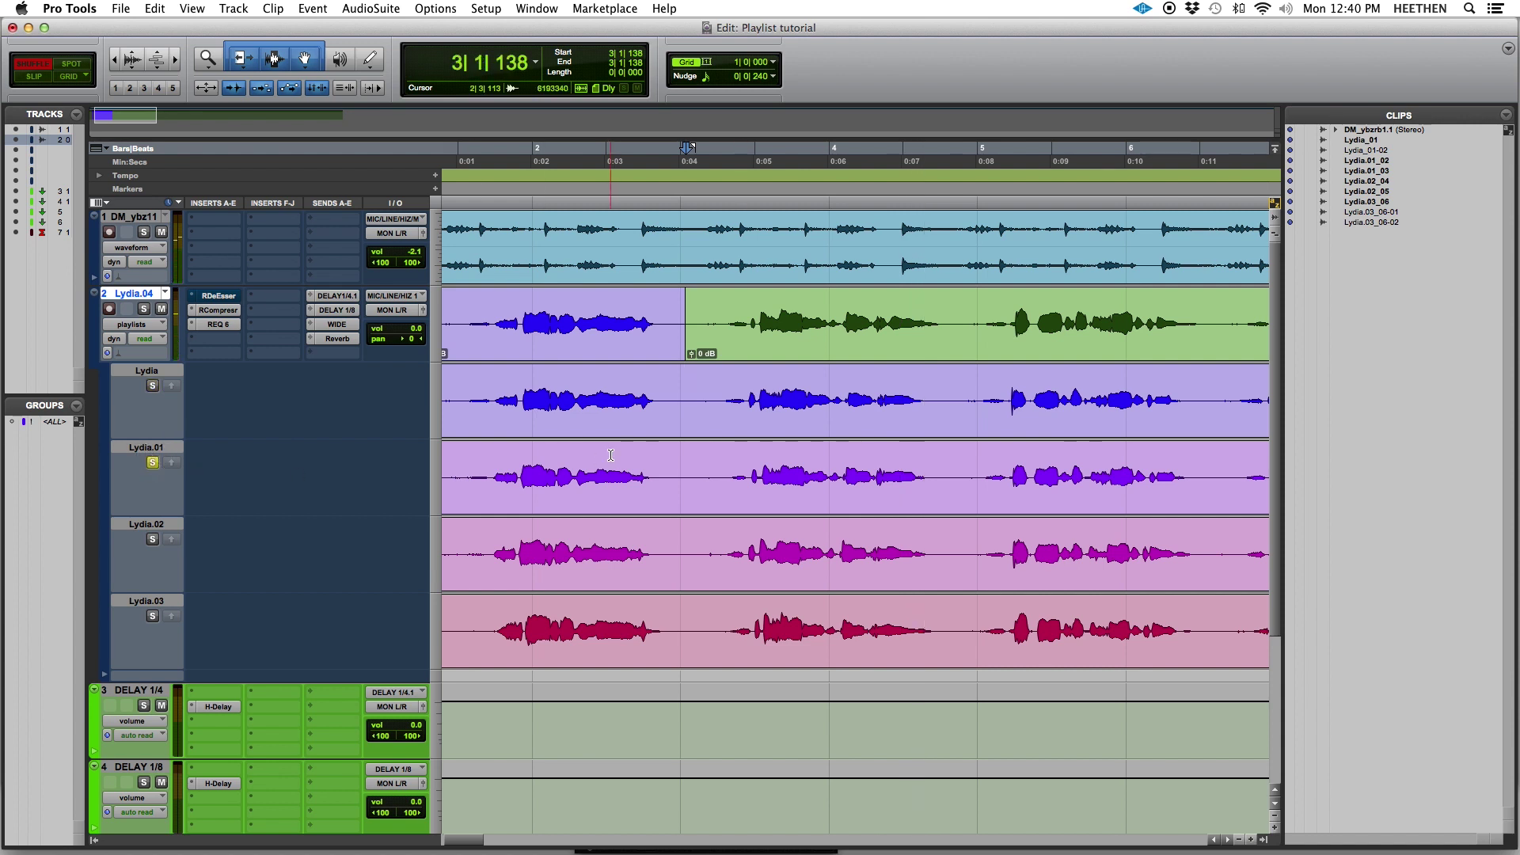
key(space)
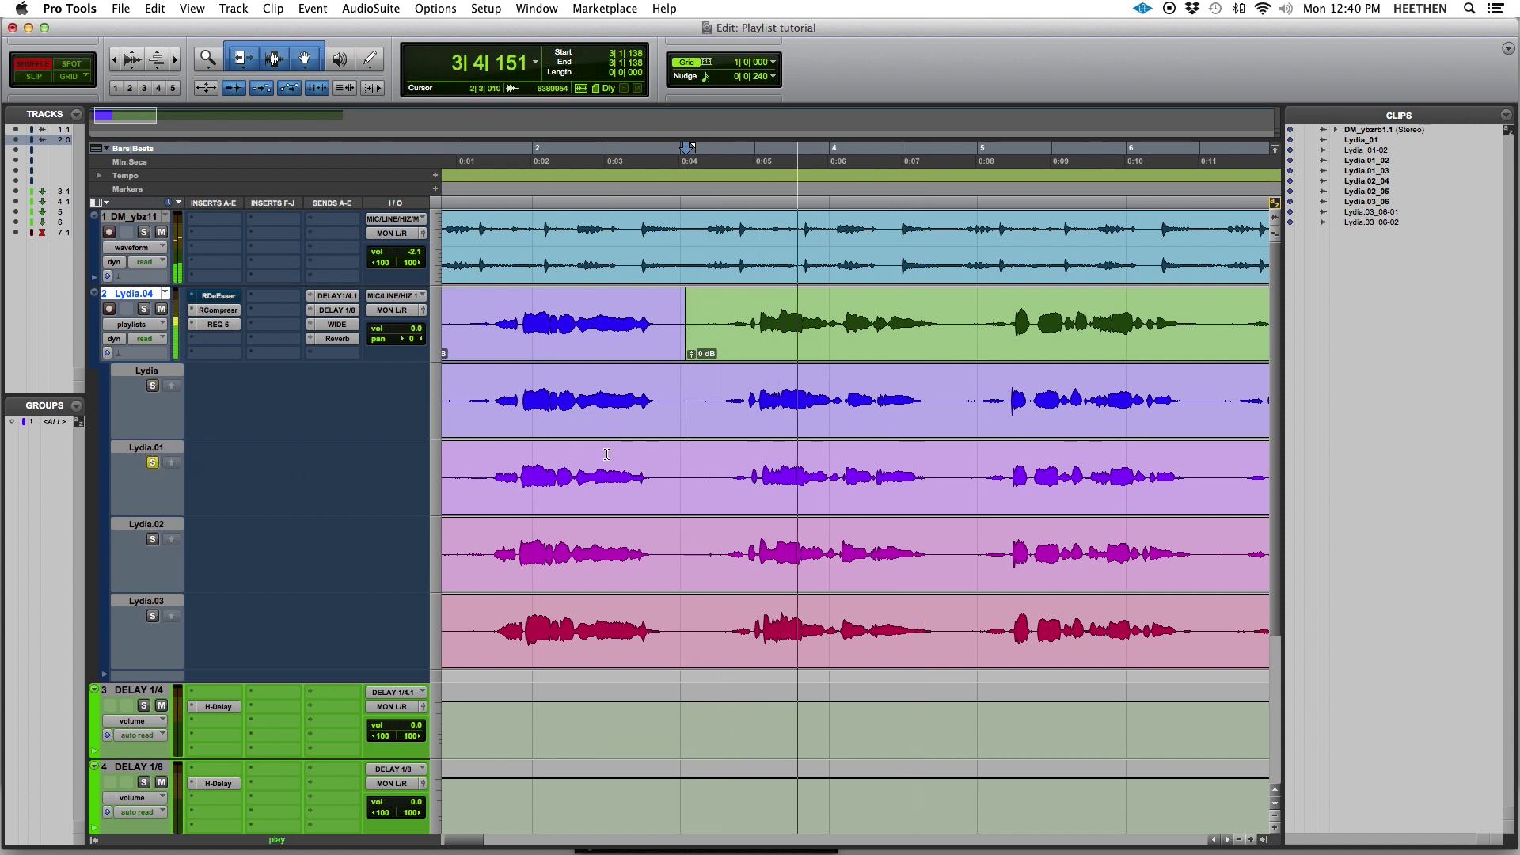
key(space)
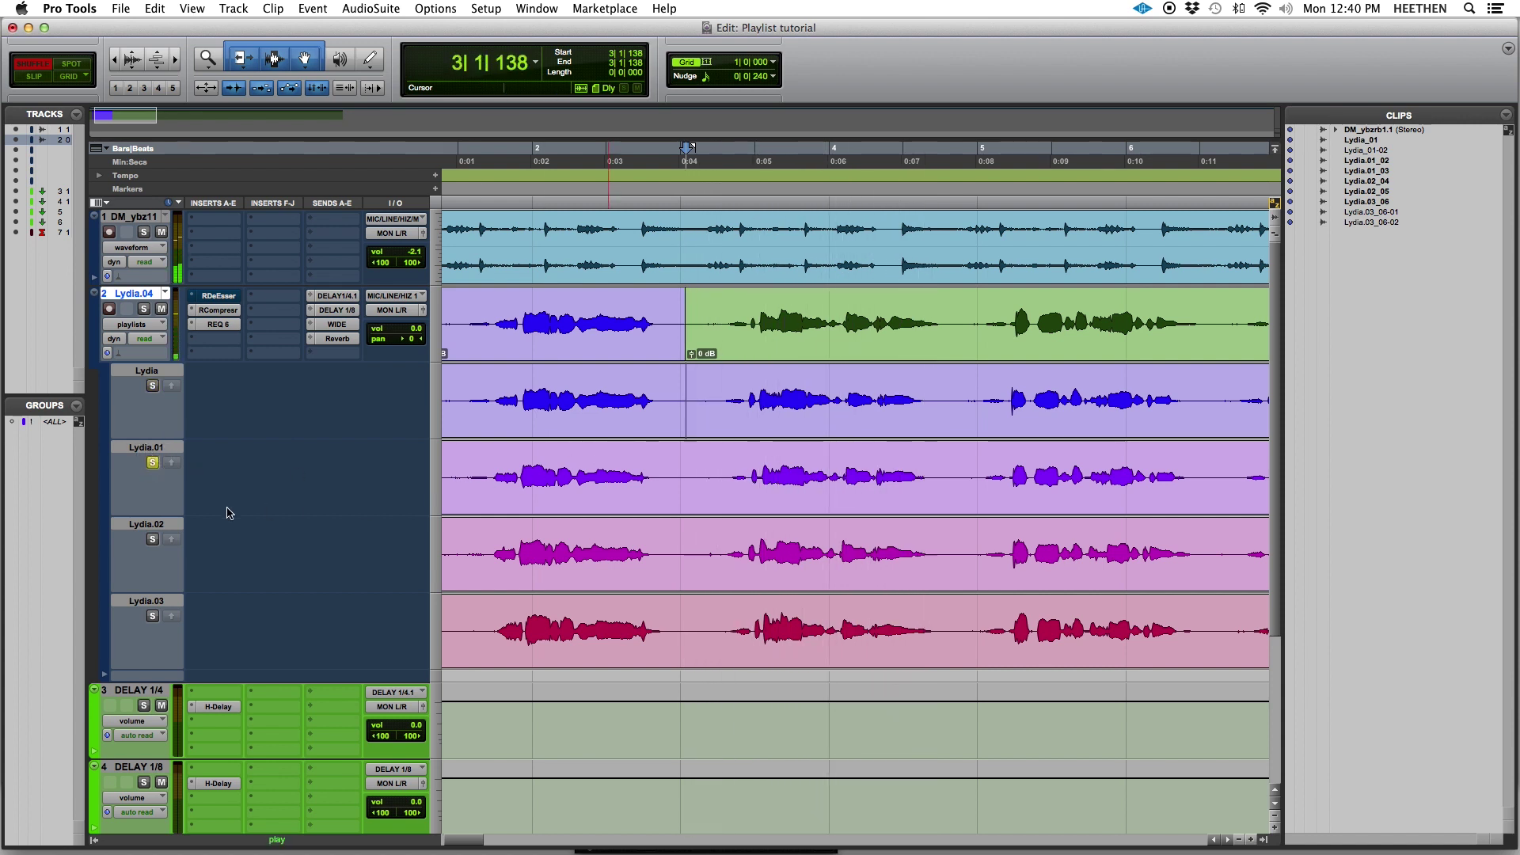
- Compare the second phrase on the .02 lane, the unsoloed main playlist and the .03 lane
click(156, 538)
key(space)
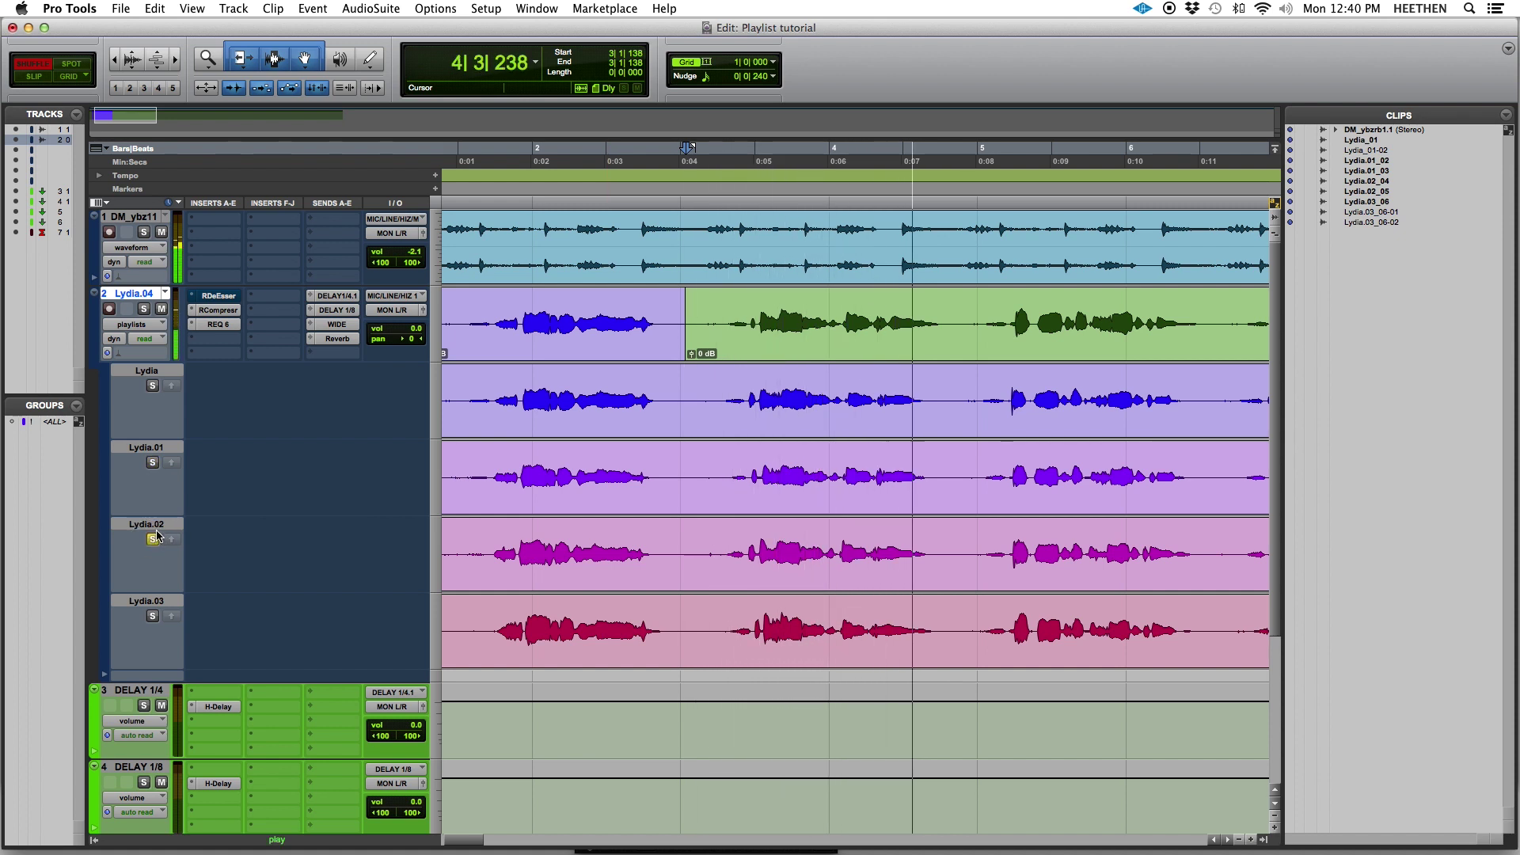
click(153, 540)
key(space)
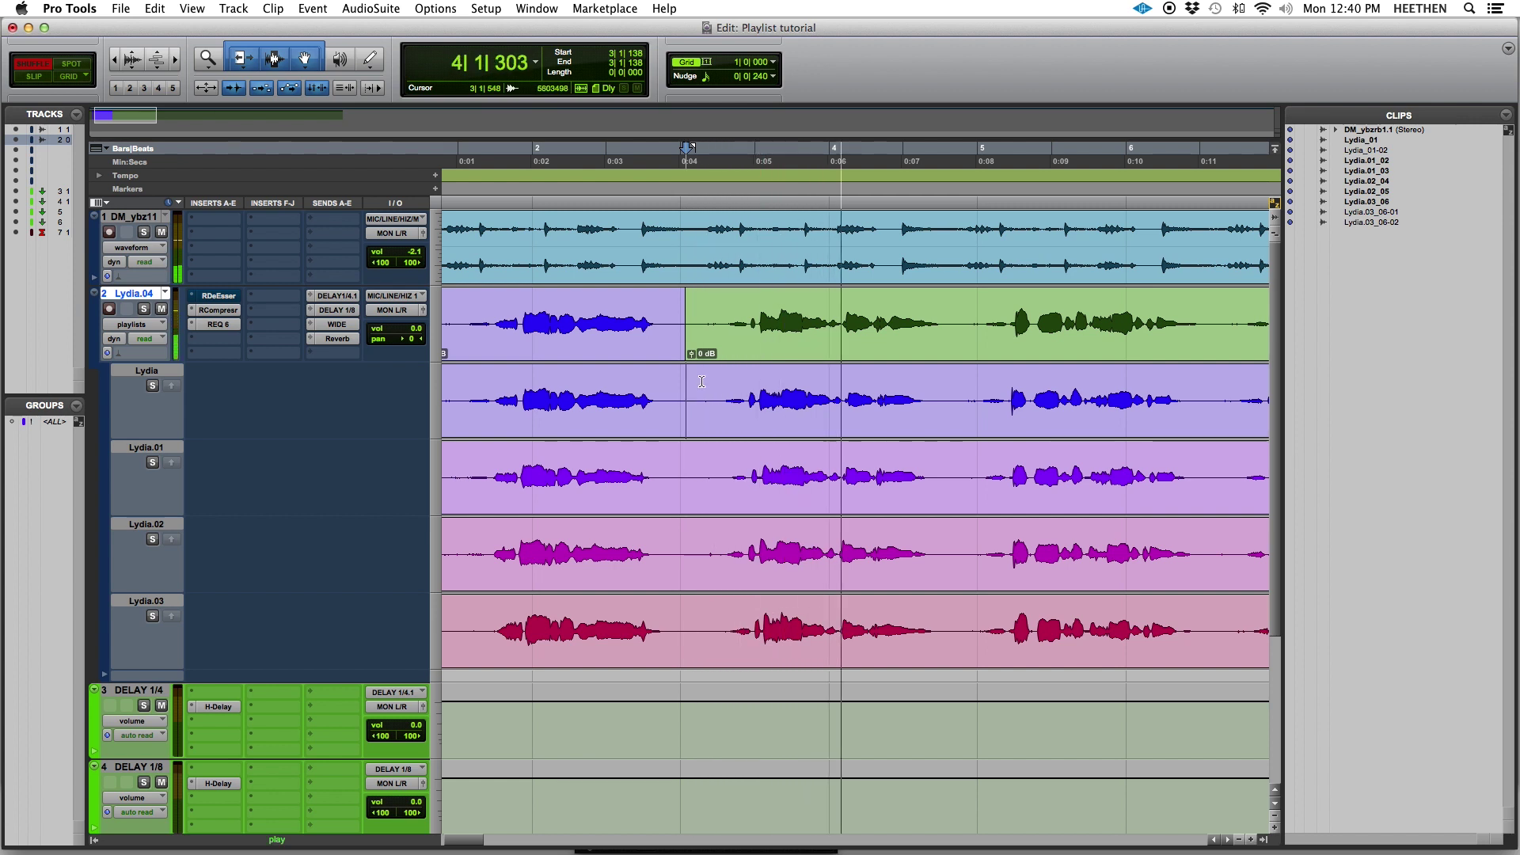
key(space)
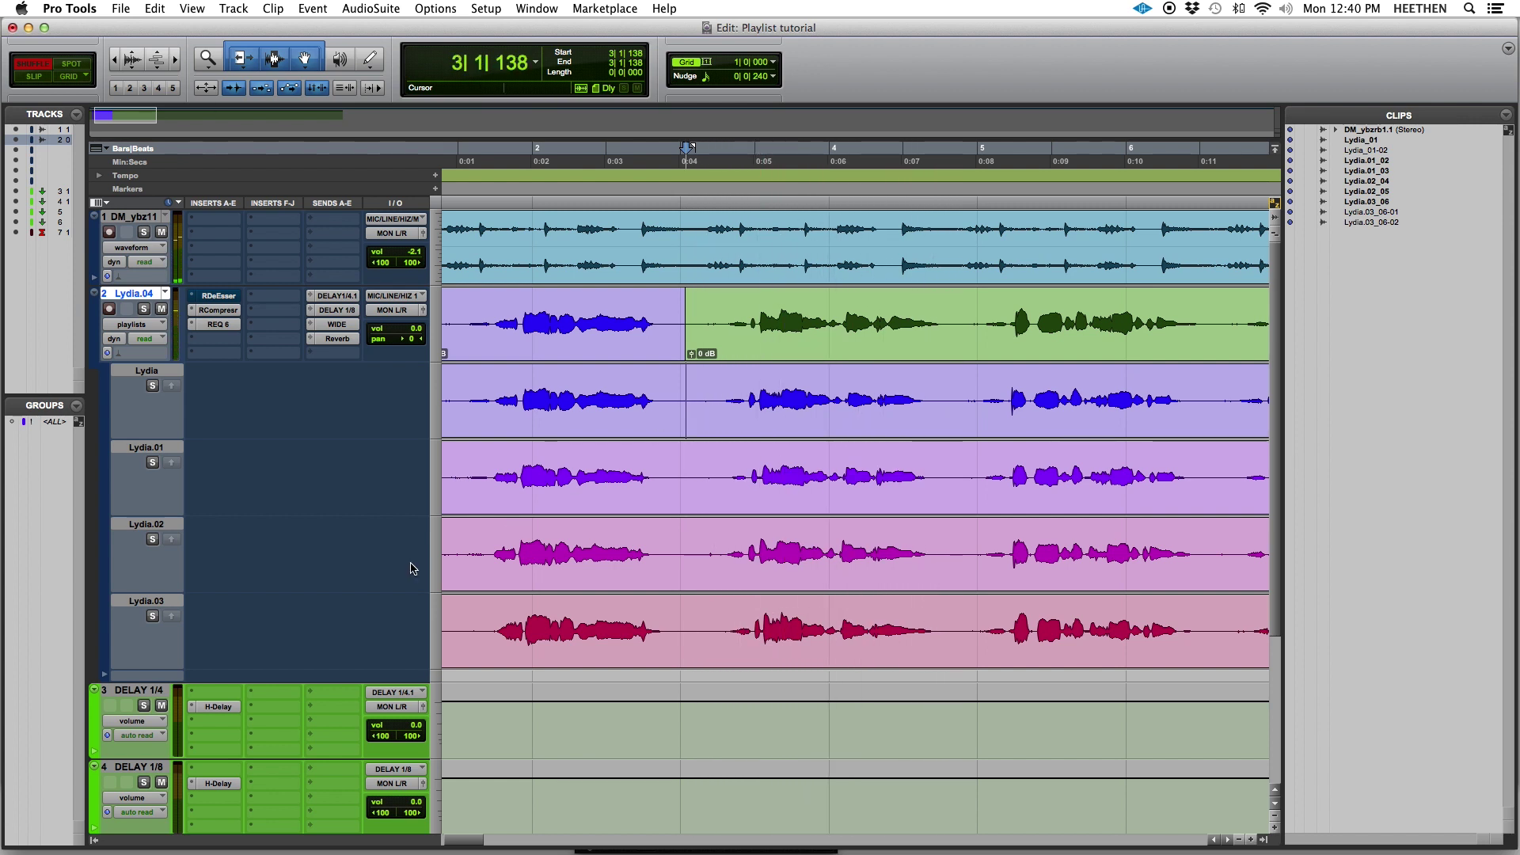
key(space)
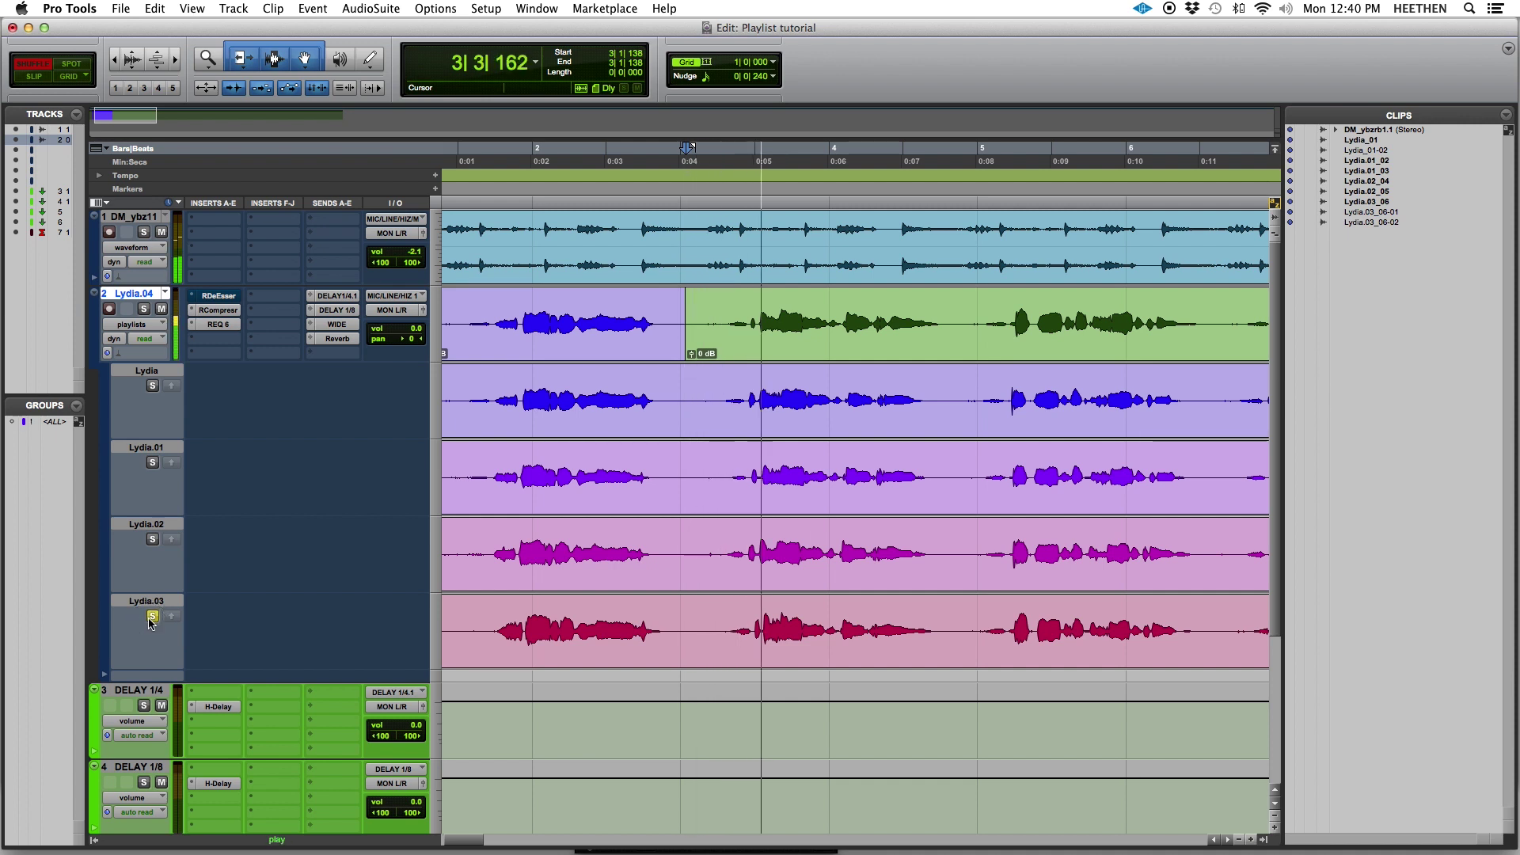
- Solo the .02 lane and copy its second phrase, about 3|1|302 to 4|4|382, to the main playlist
click(153, 540)
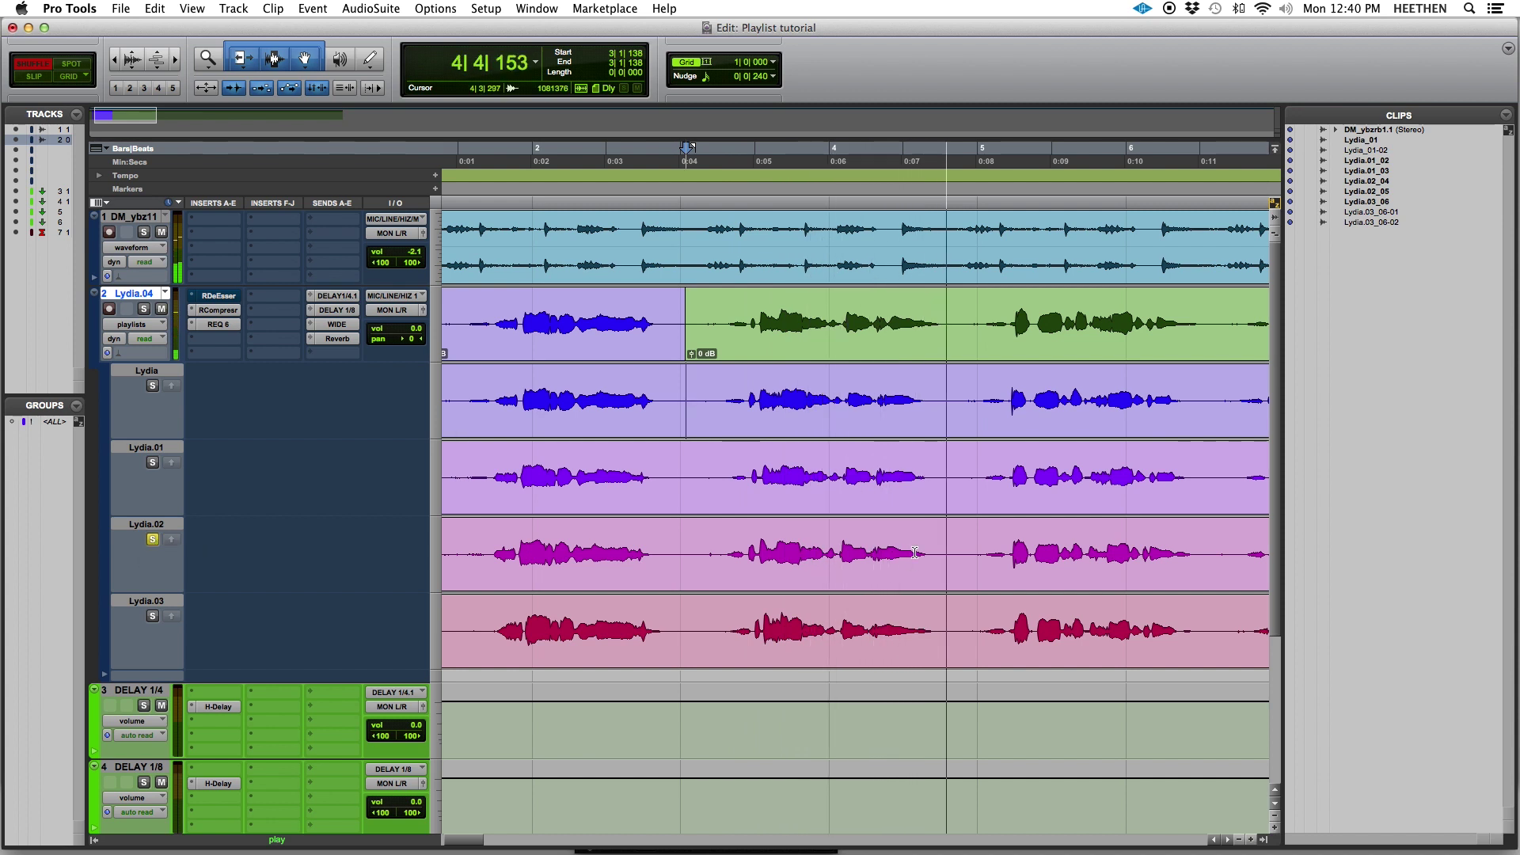
drag(955, 546, 694, 573)
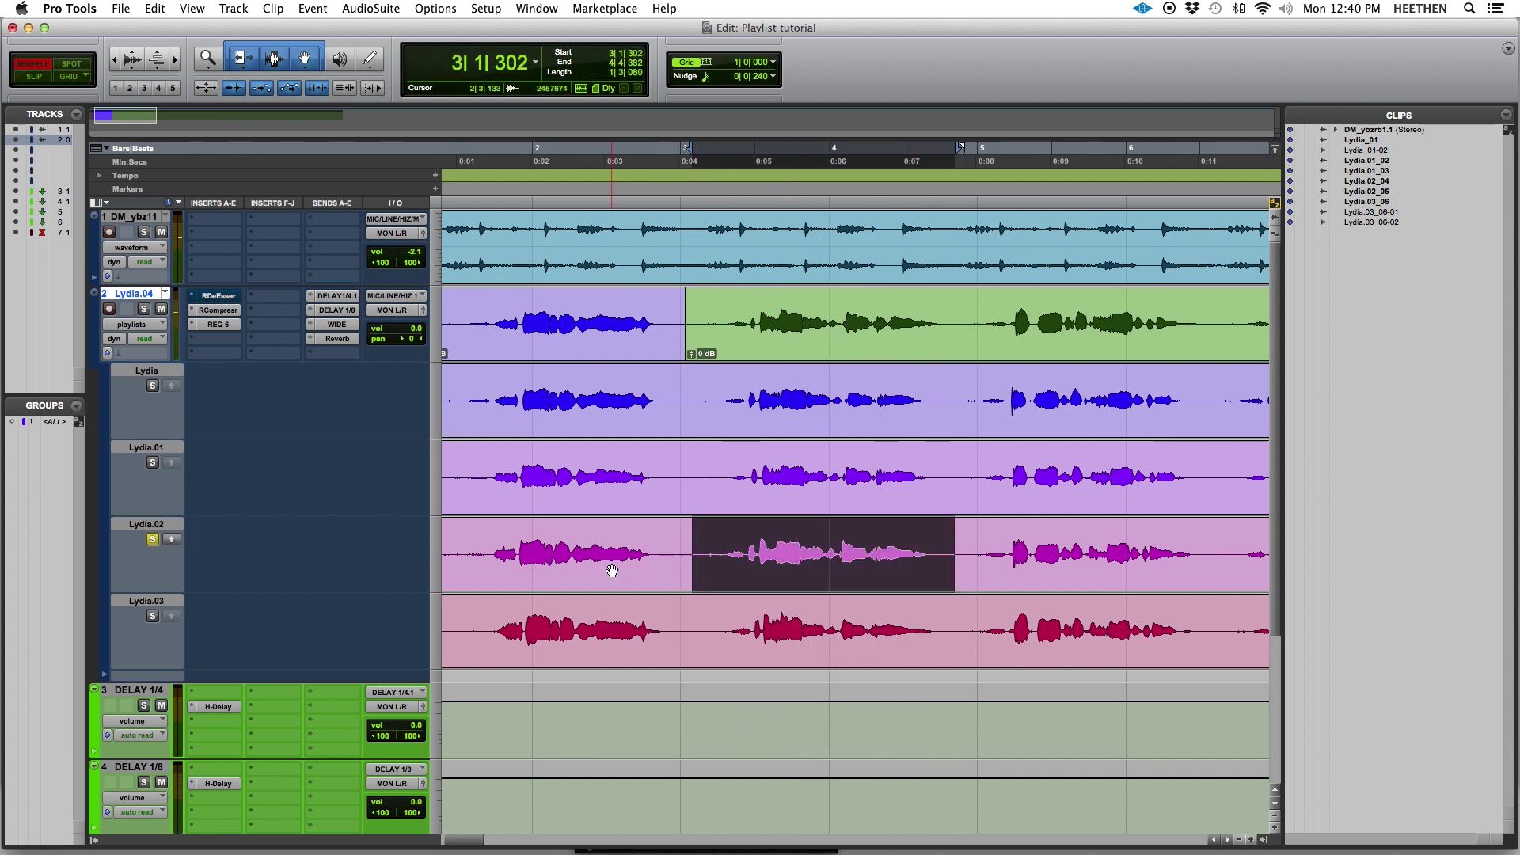
click(172, 542)
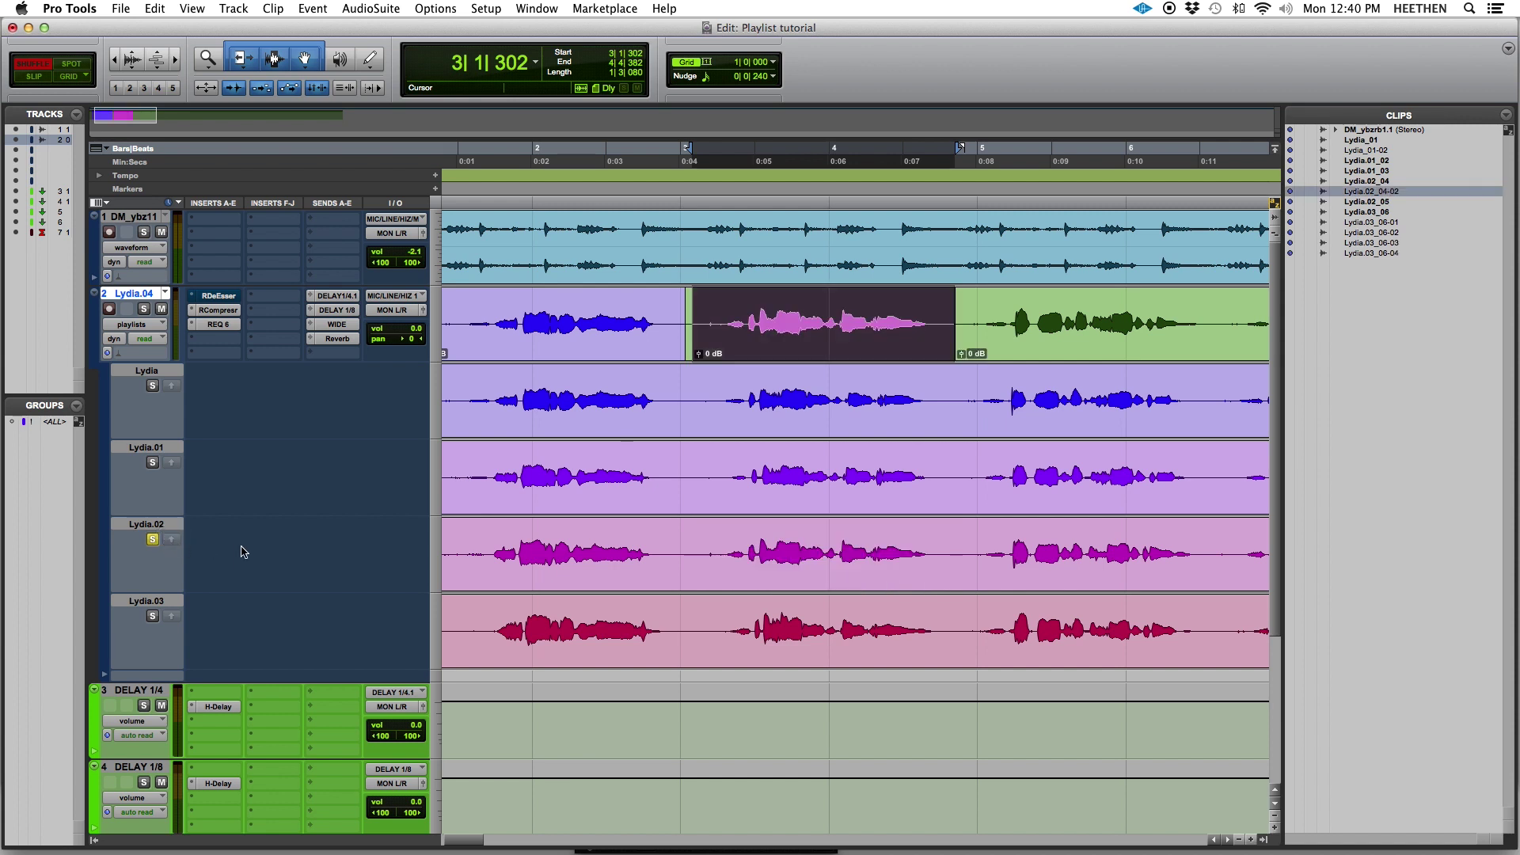
- Audition the third phrase from about 4|3|748 on the .03 lane, the first alternate lane and the unsoloed main playlist
scroll(243, 552, right, 2)
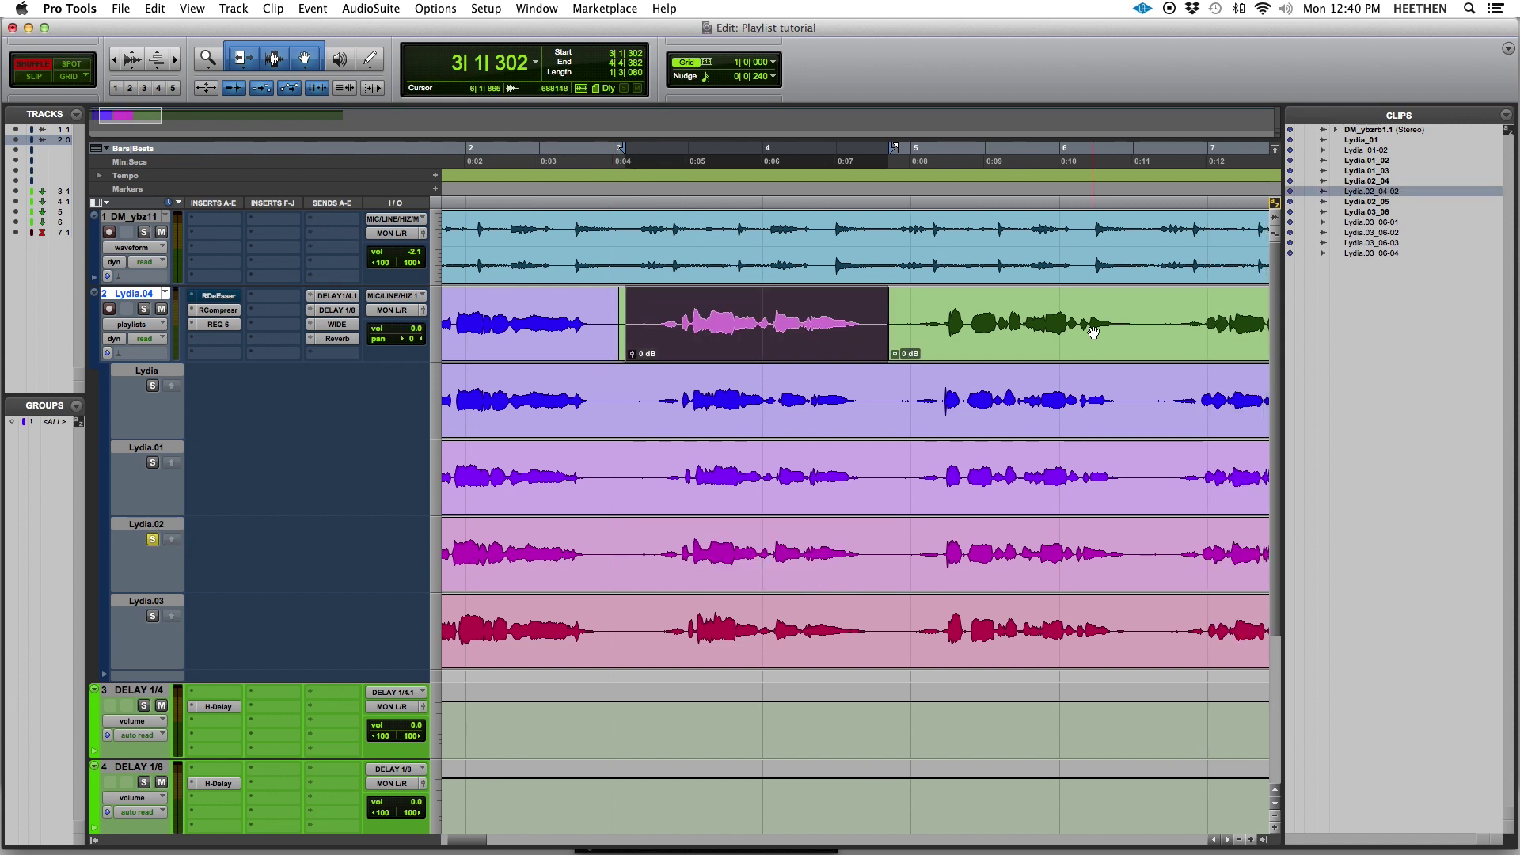
click(867, 302)
key(space)
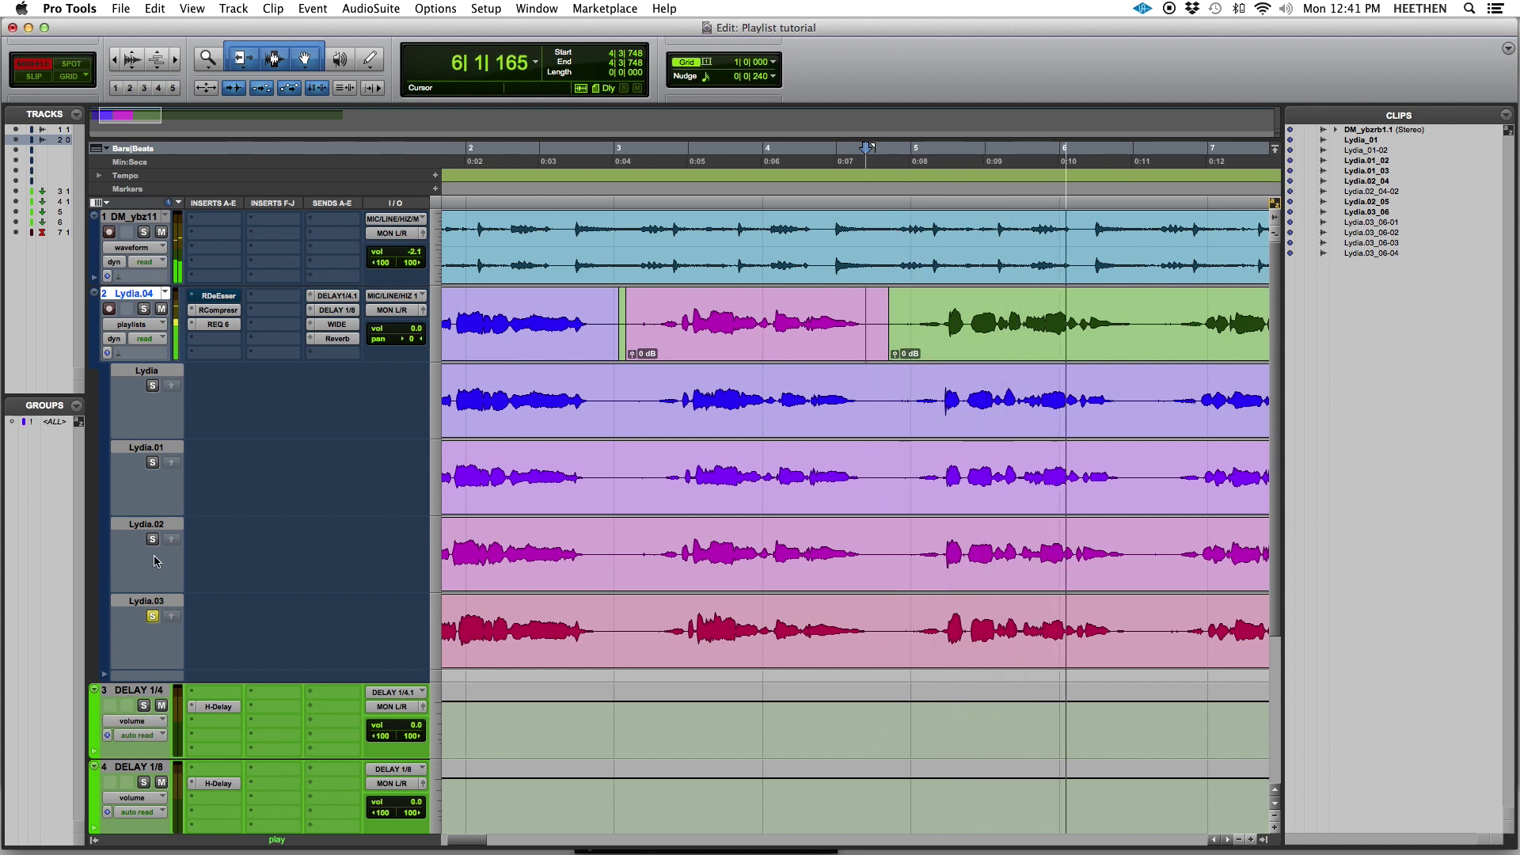
key(space)
key(space)
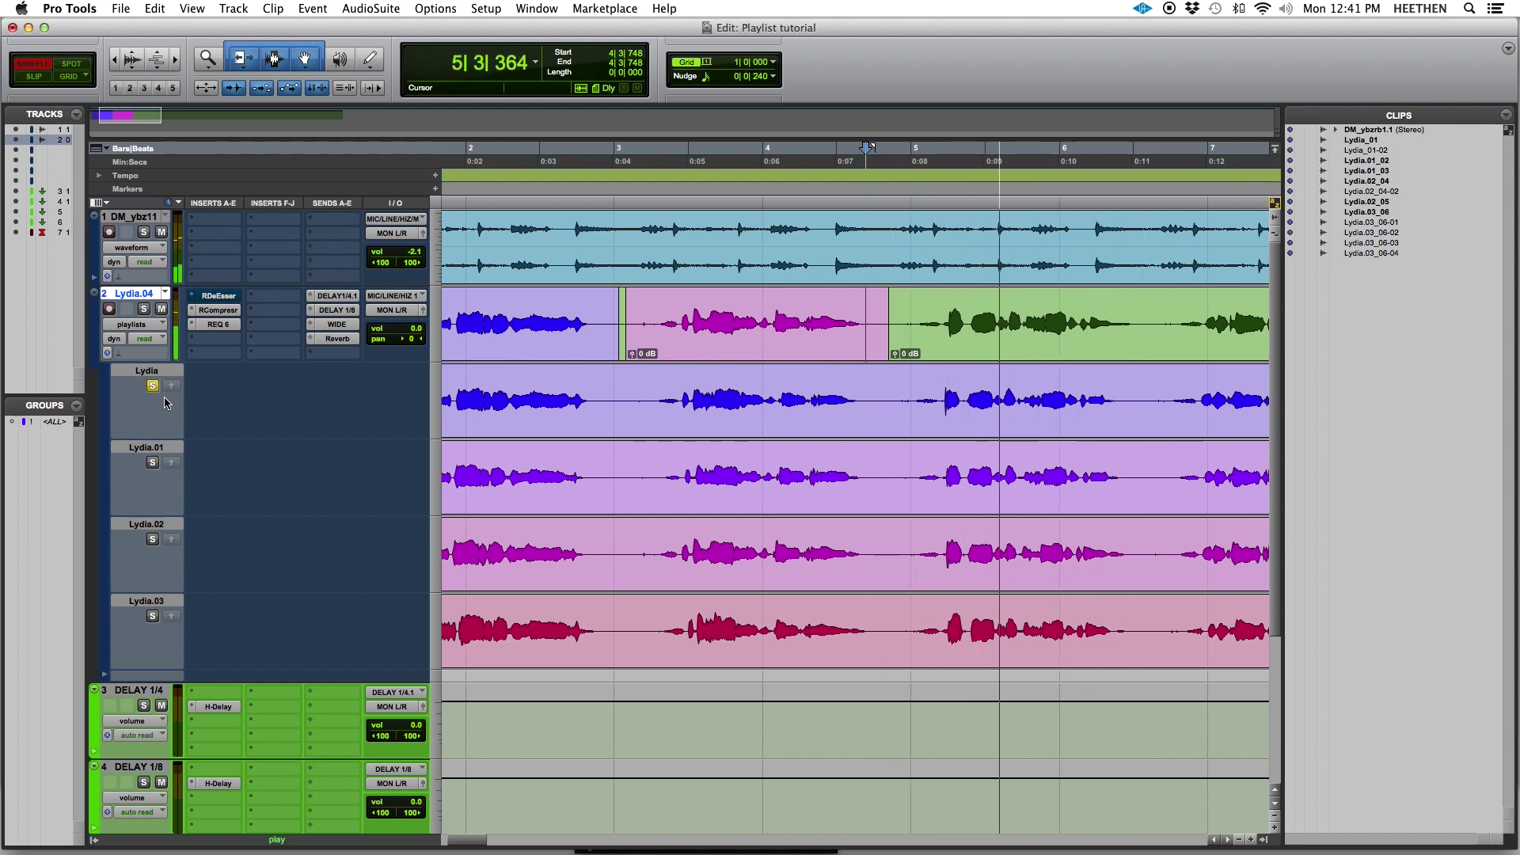
key(space)
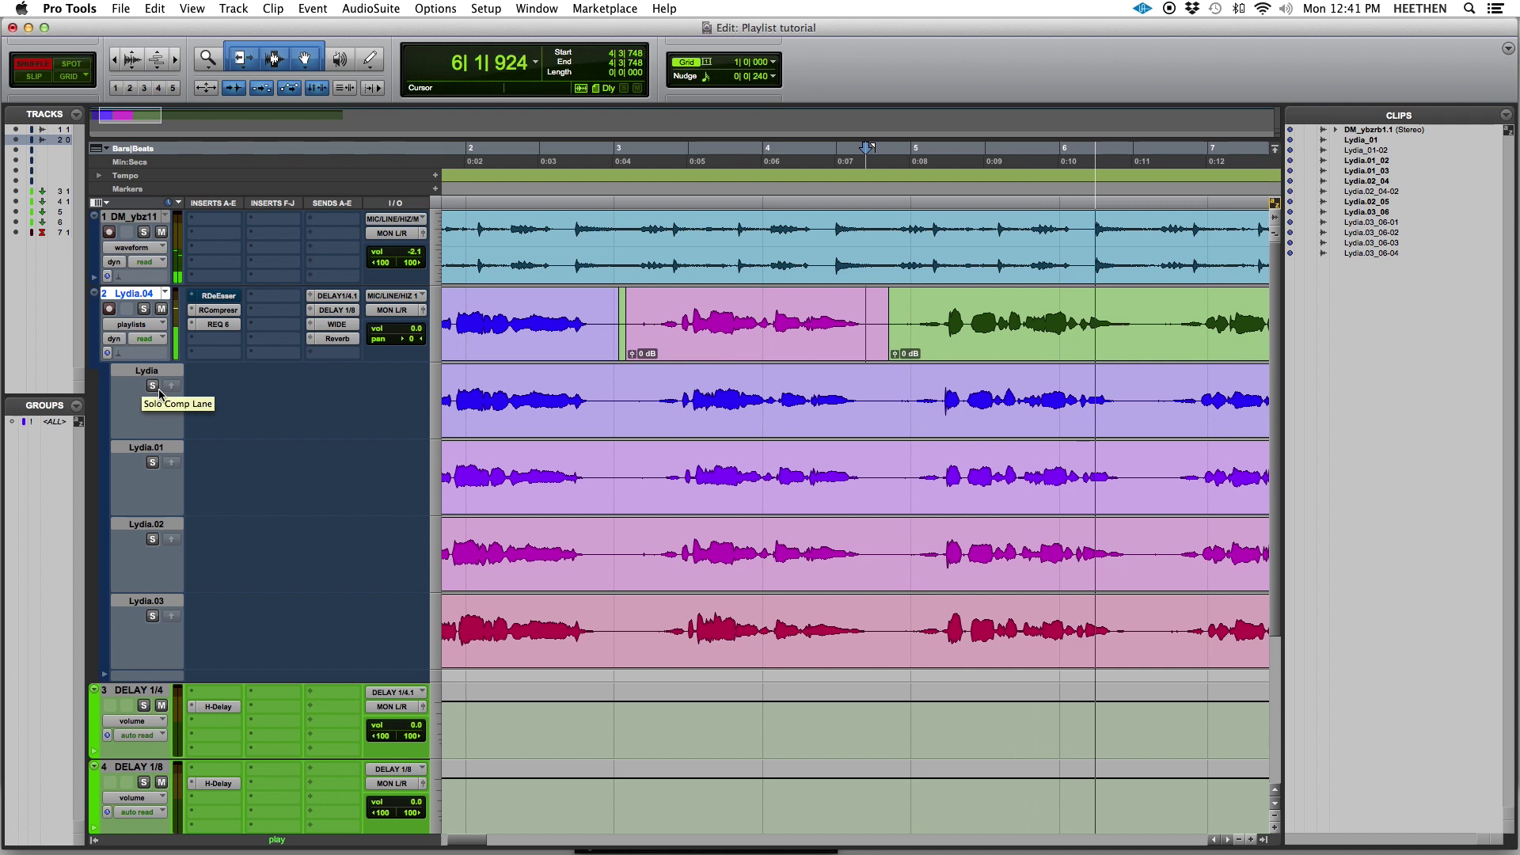
key(space)
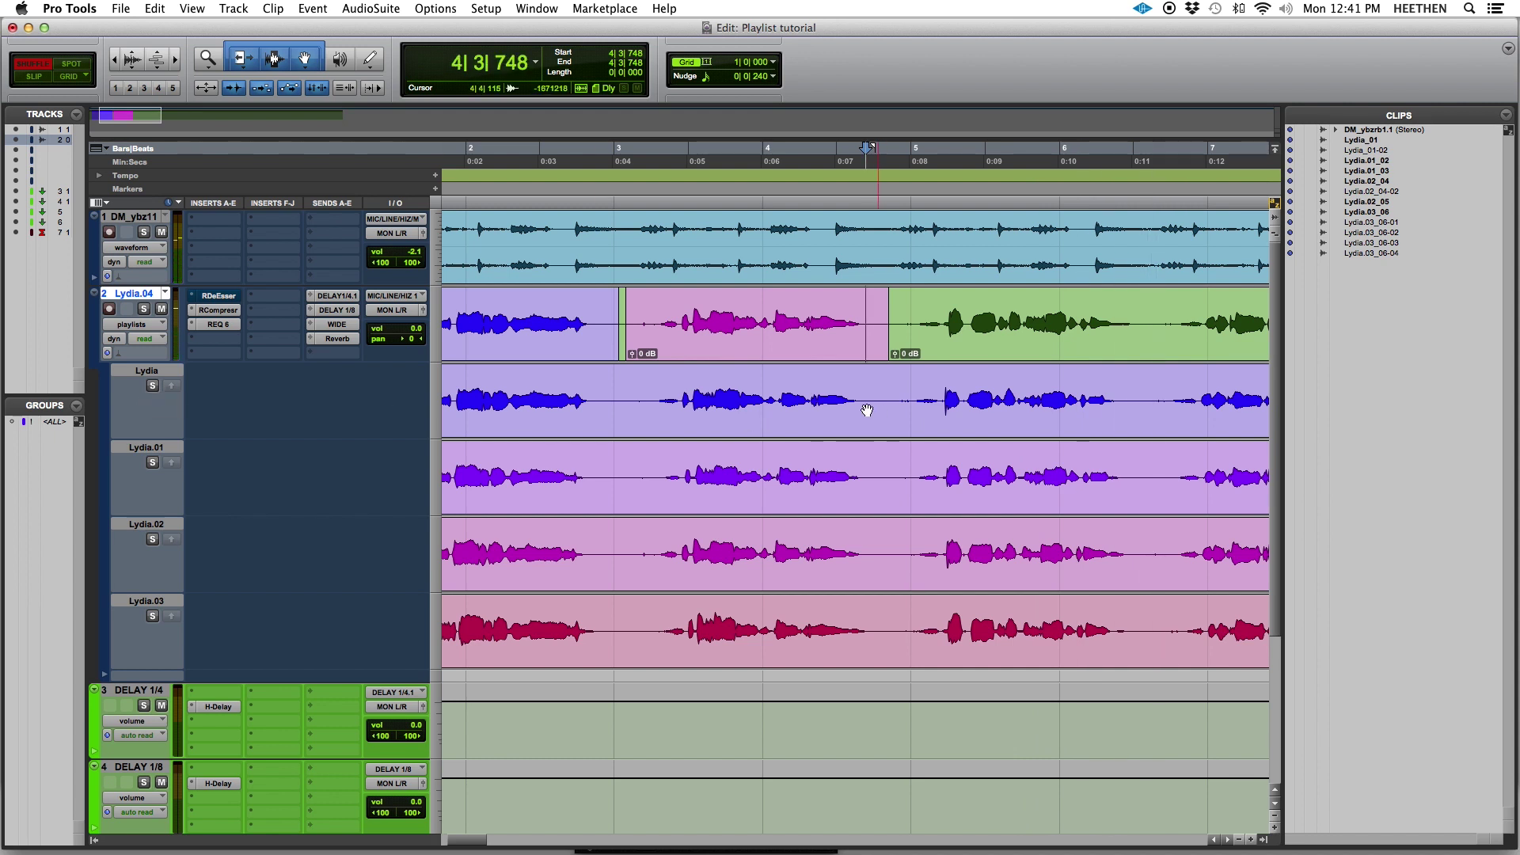
- Compare the fourth phrase from about 6|3|420 with the .01, .02 and .03 lanes soloed in turn
key(super+bracketleft)
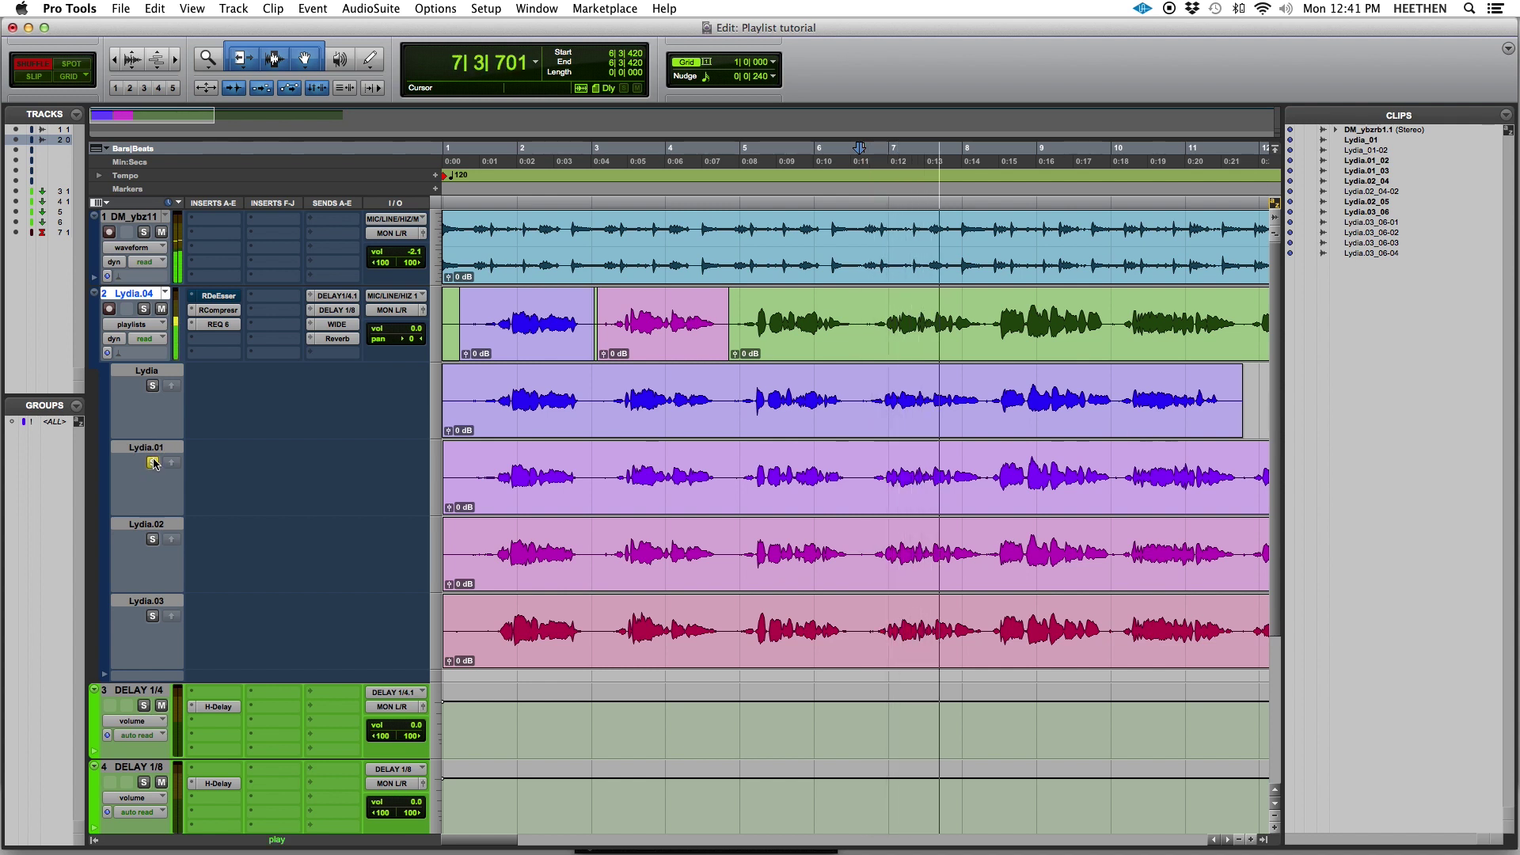
key(space)
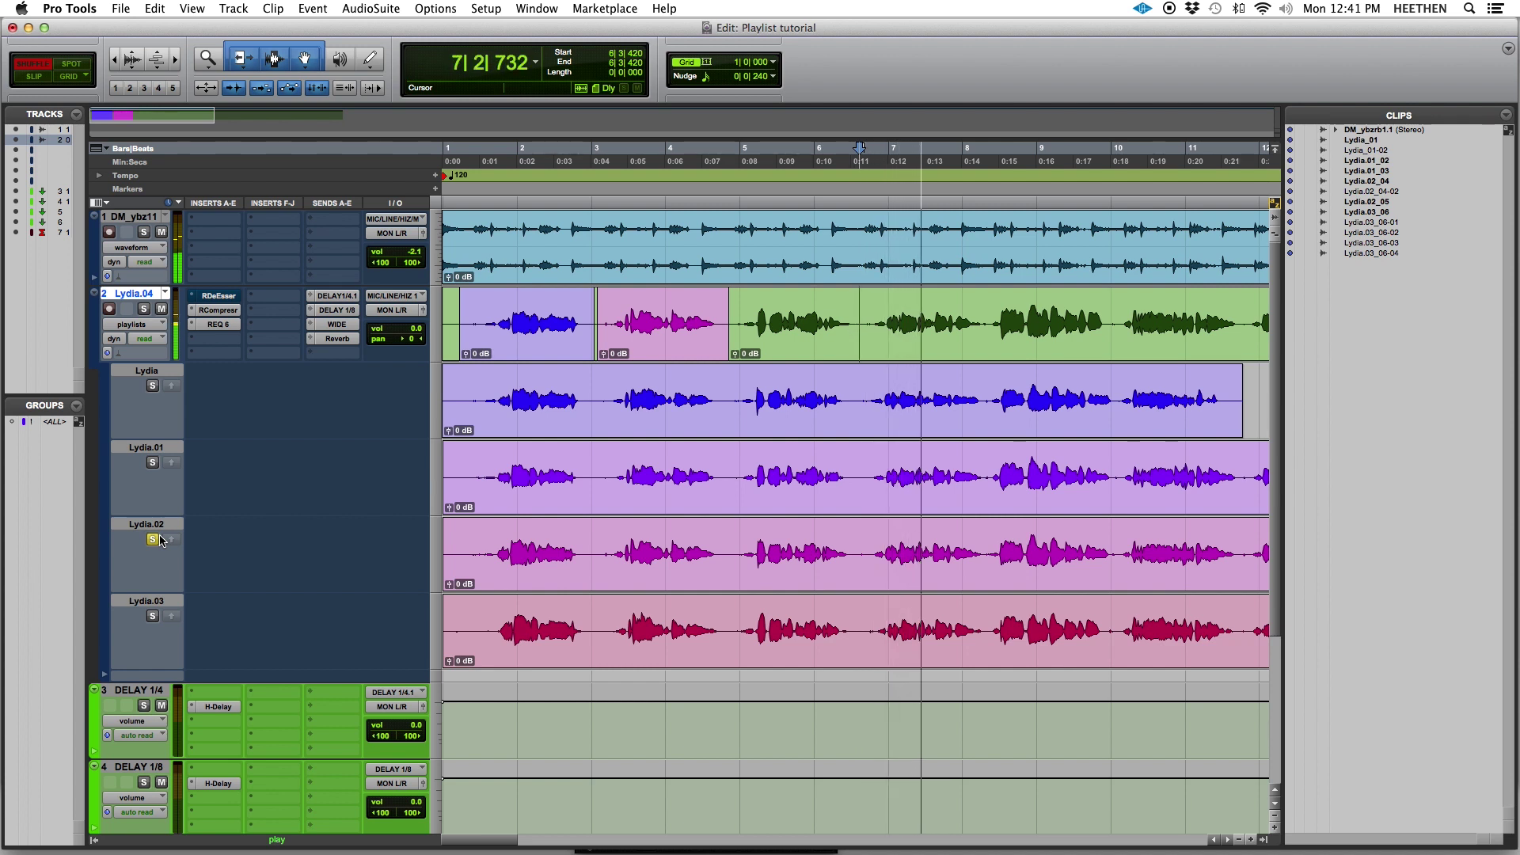
click(152, 616)
key(space)
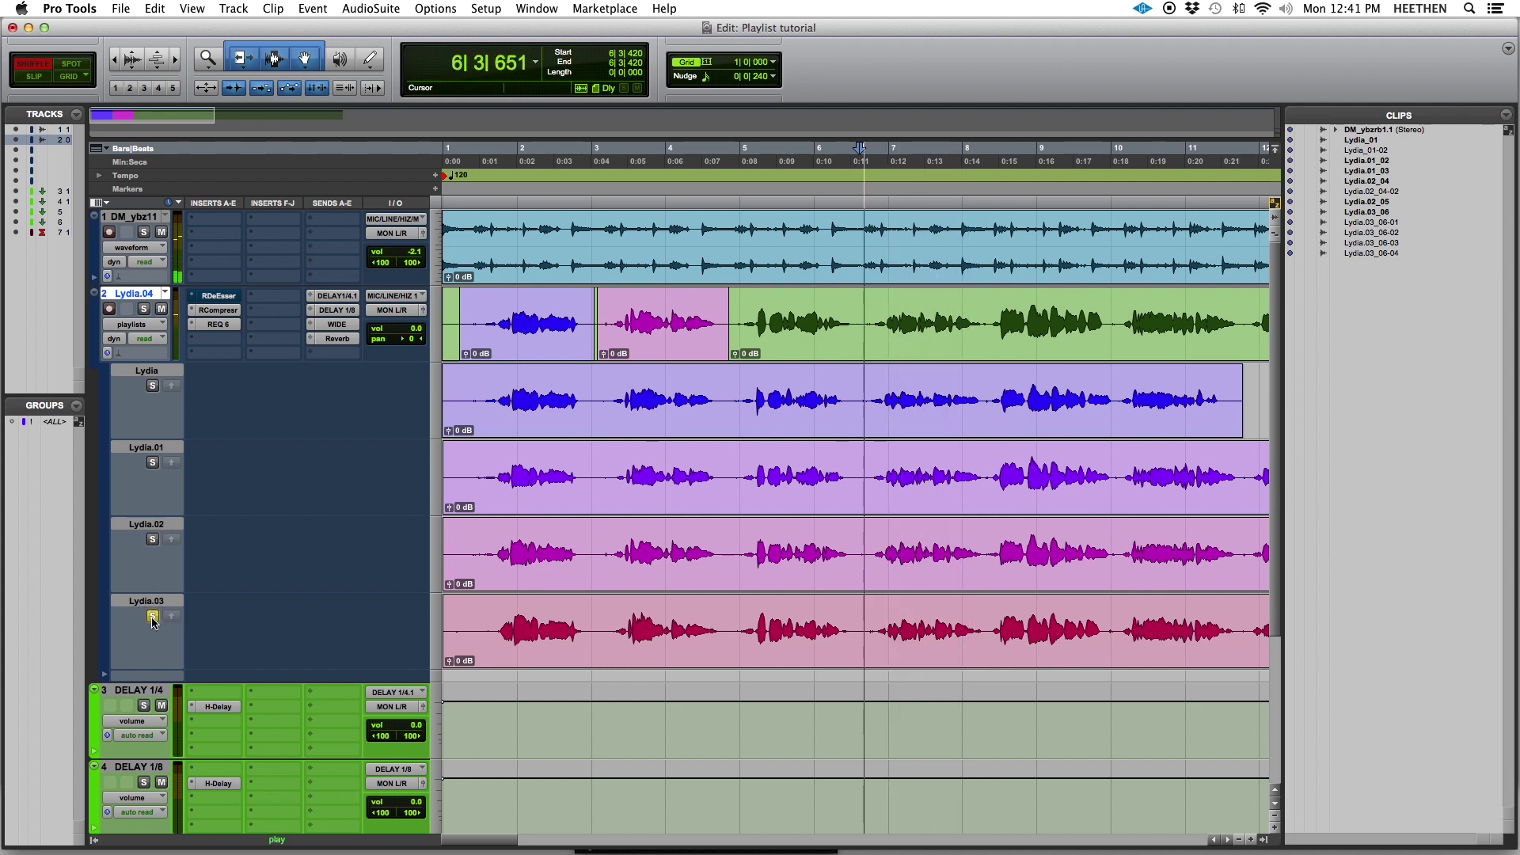
- Stop playback and copy the .01 lane's fourth phrase, about 6|3|666 to 8|2|376, to the main playlist
key(space)
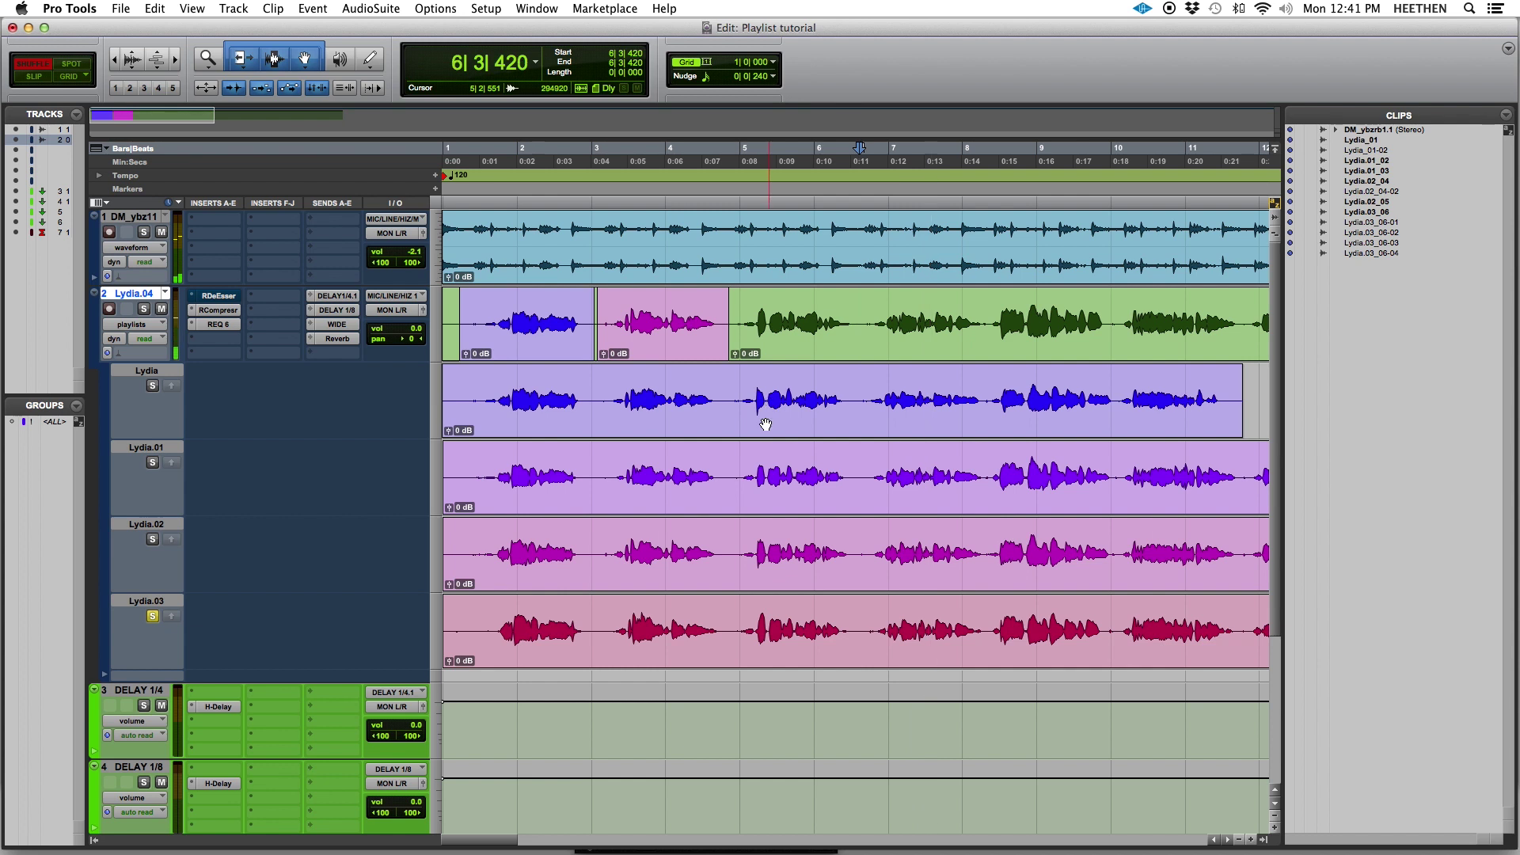
drag(872, 481, 979, 486)
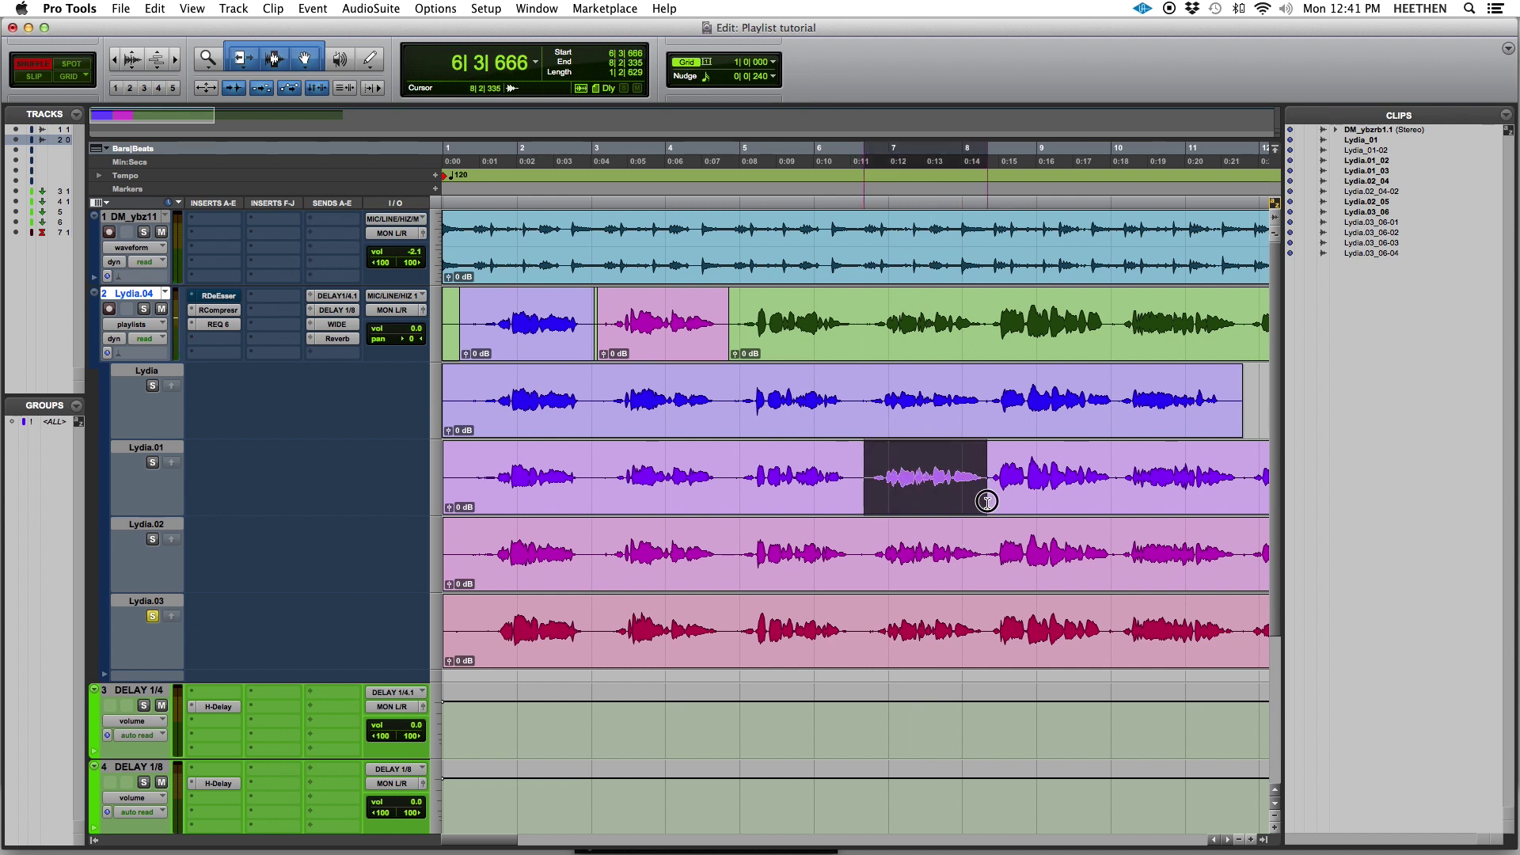
click(172, 466)
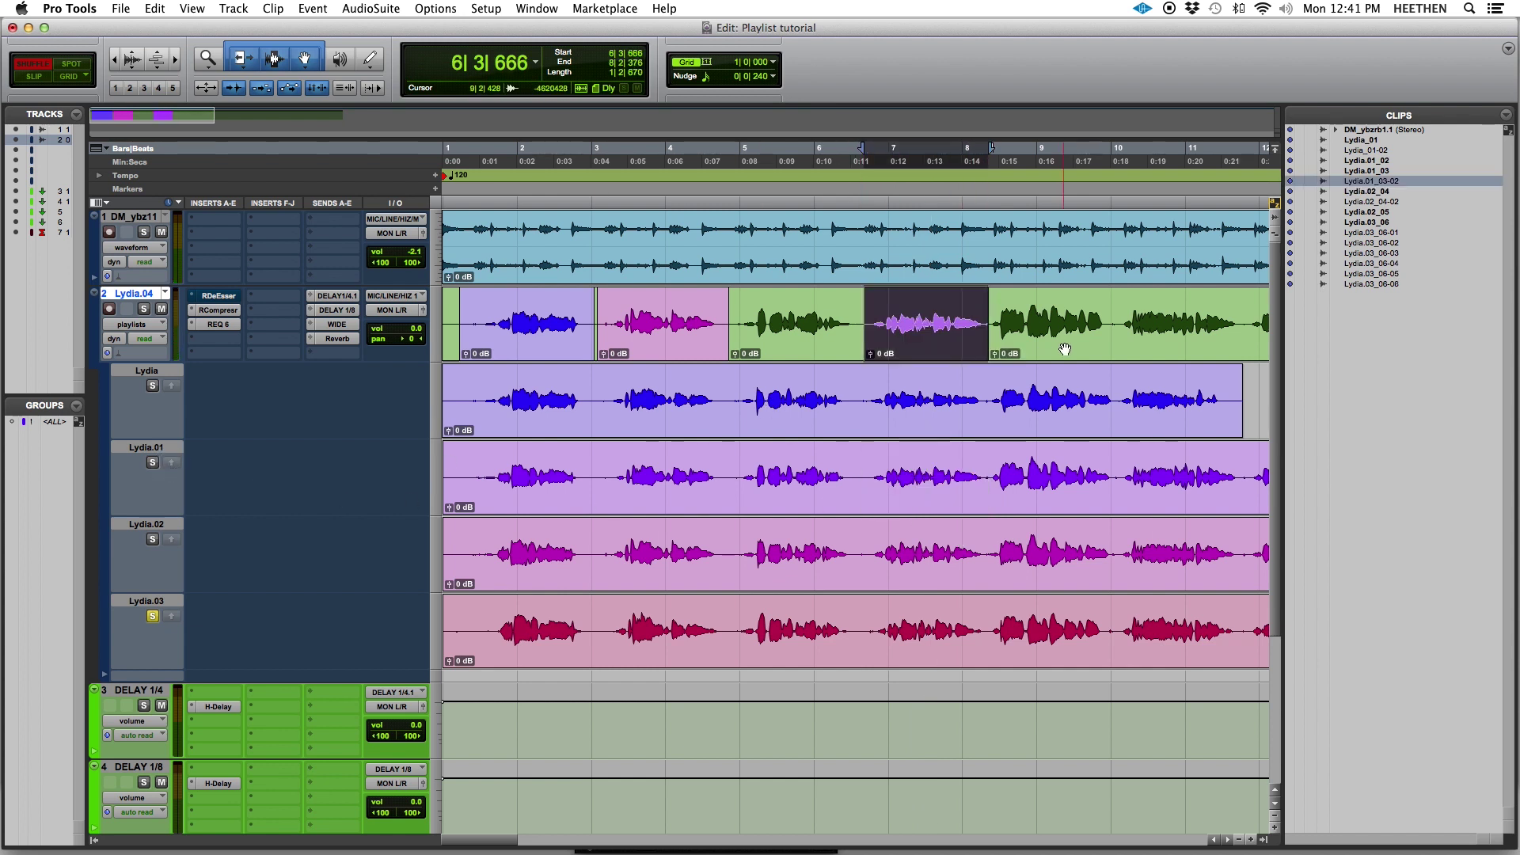
- Audition the fifth phrase from about 8|1|599 with the .03 lane soloed and from about 8|2|540 with the .01 lane soloed
click(973, 228)
key(space)
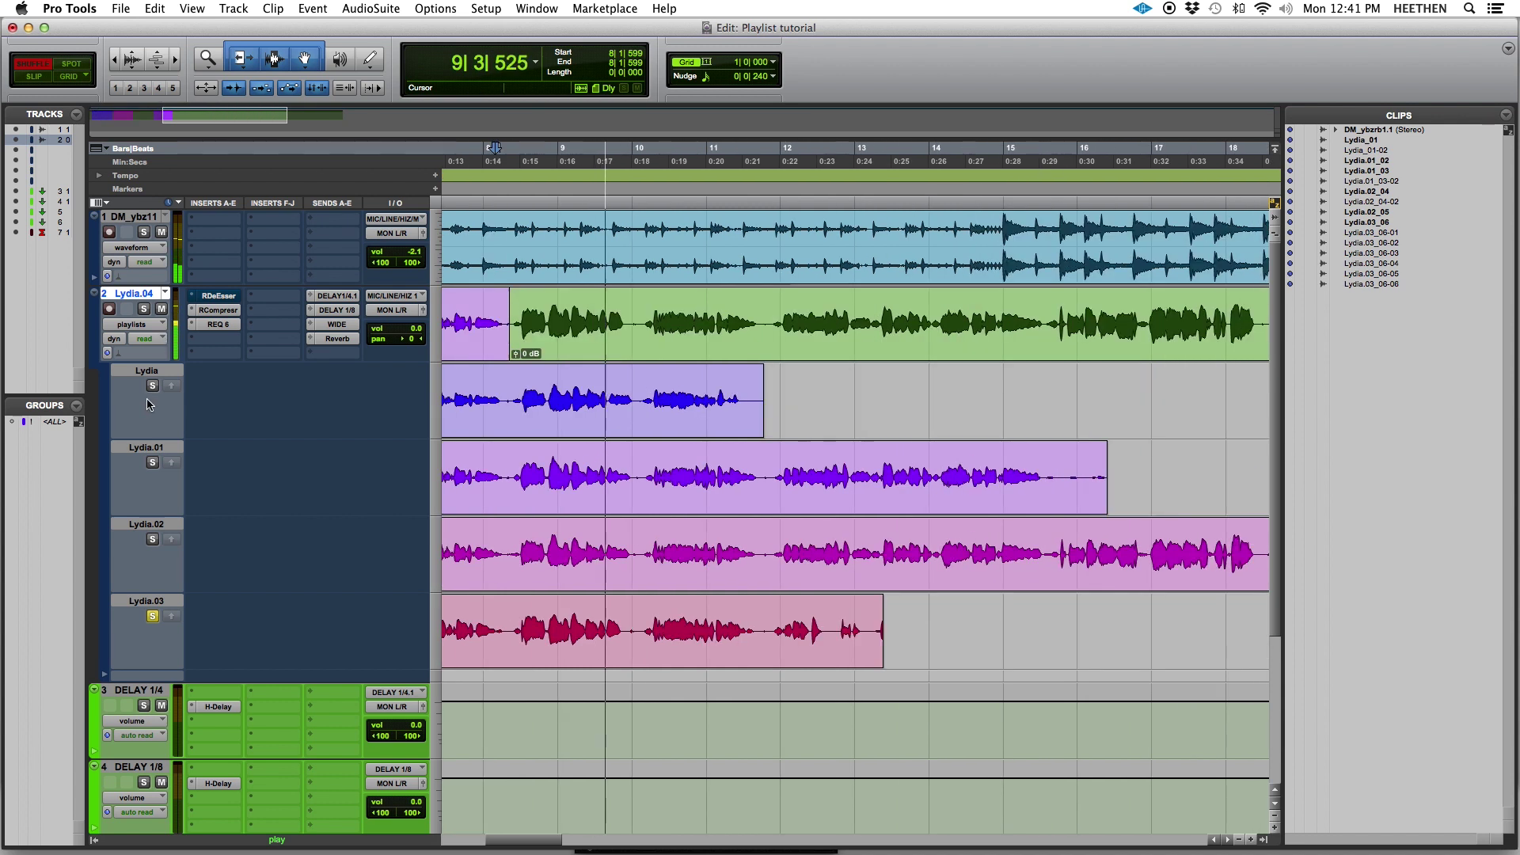
key(space)
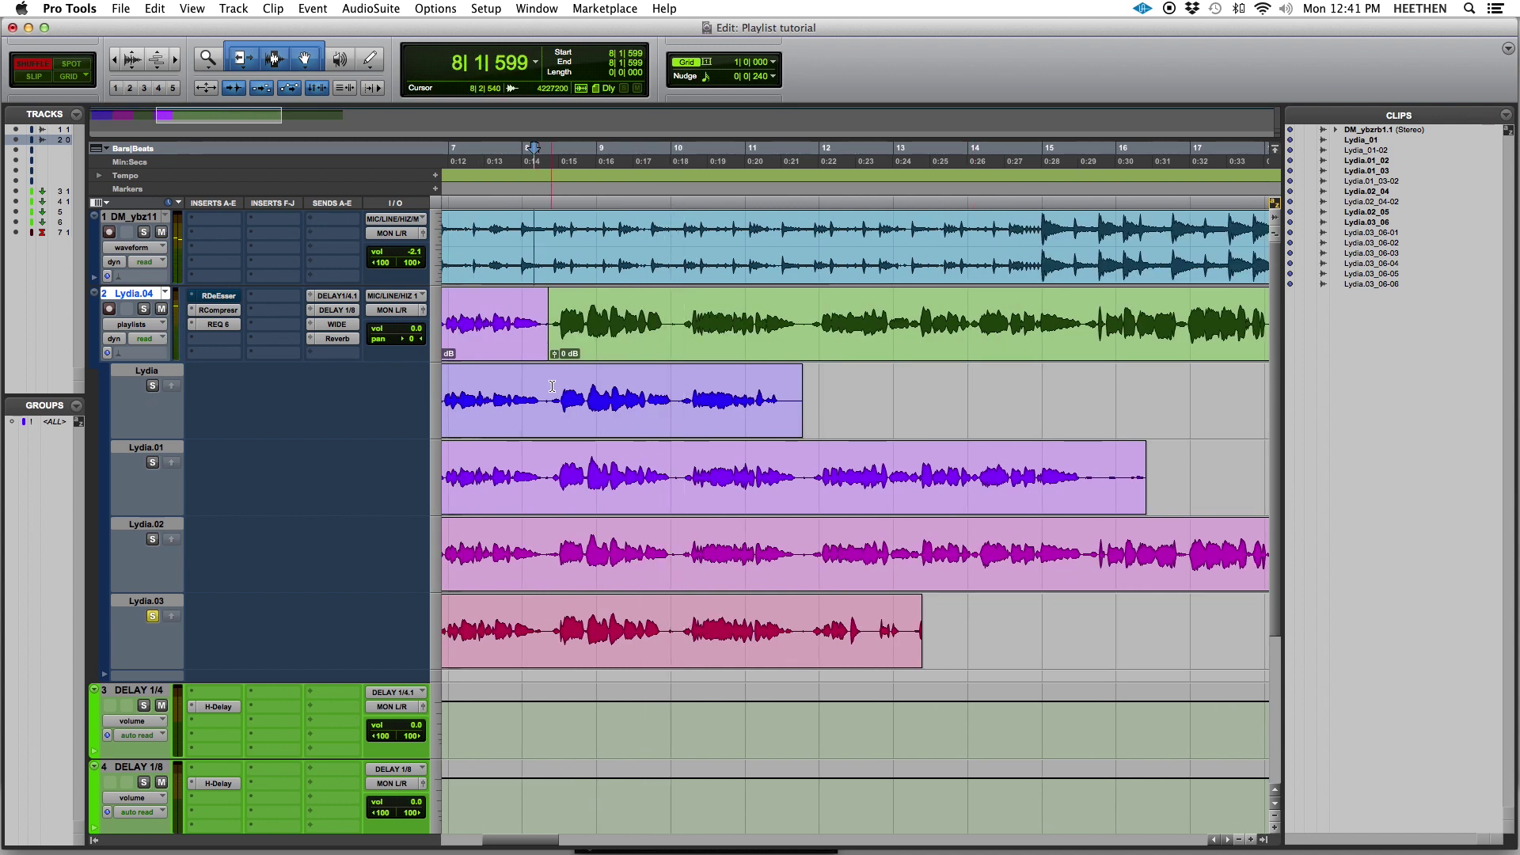
key(space)
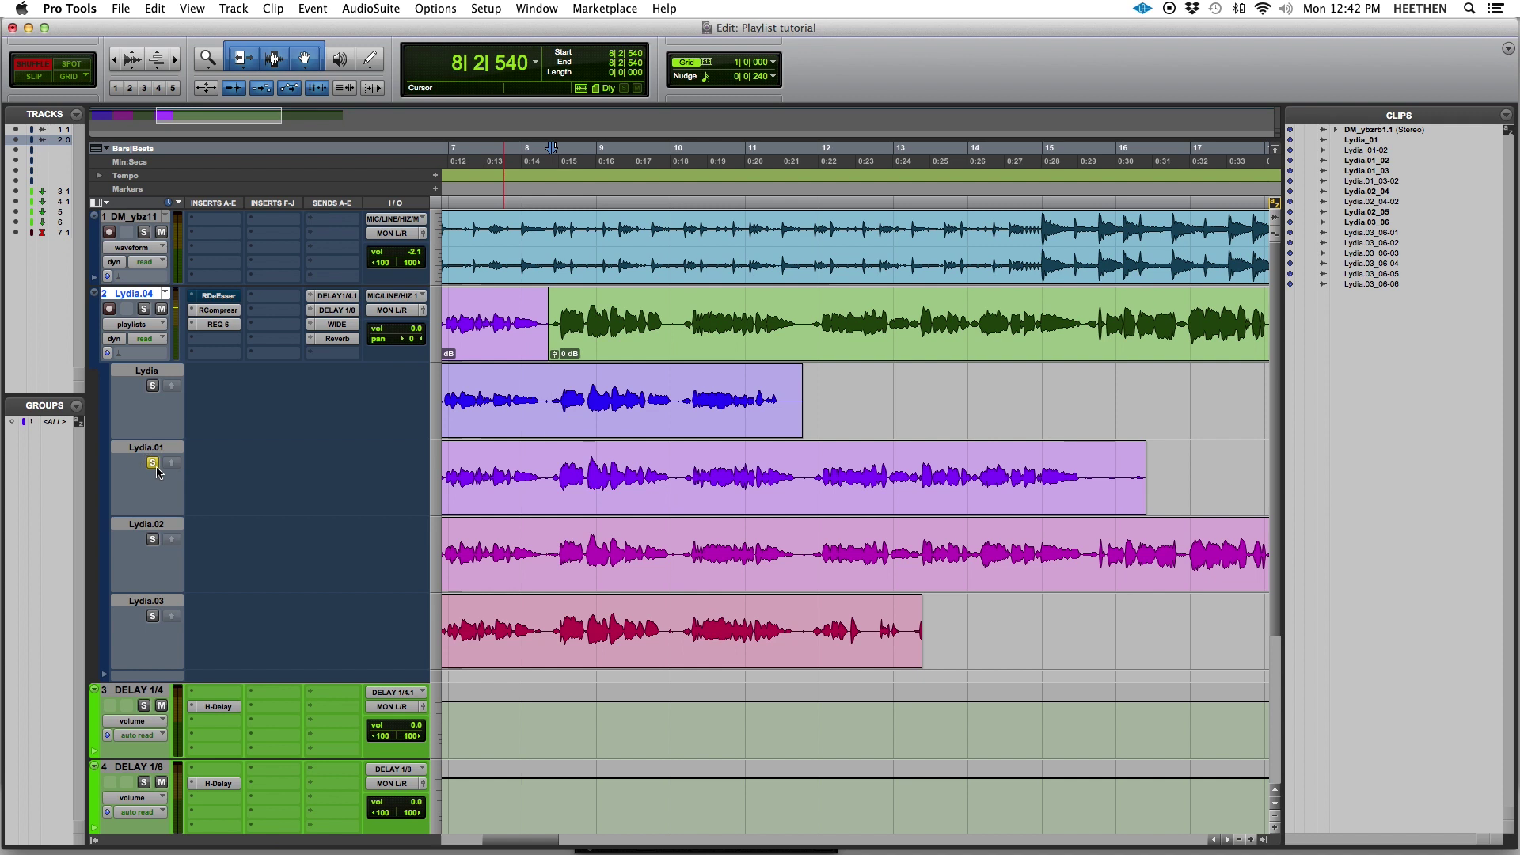
key(space)
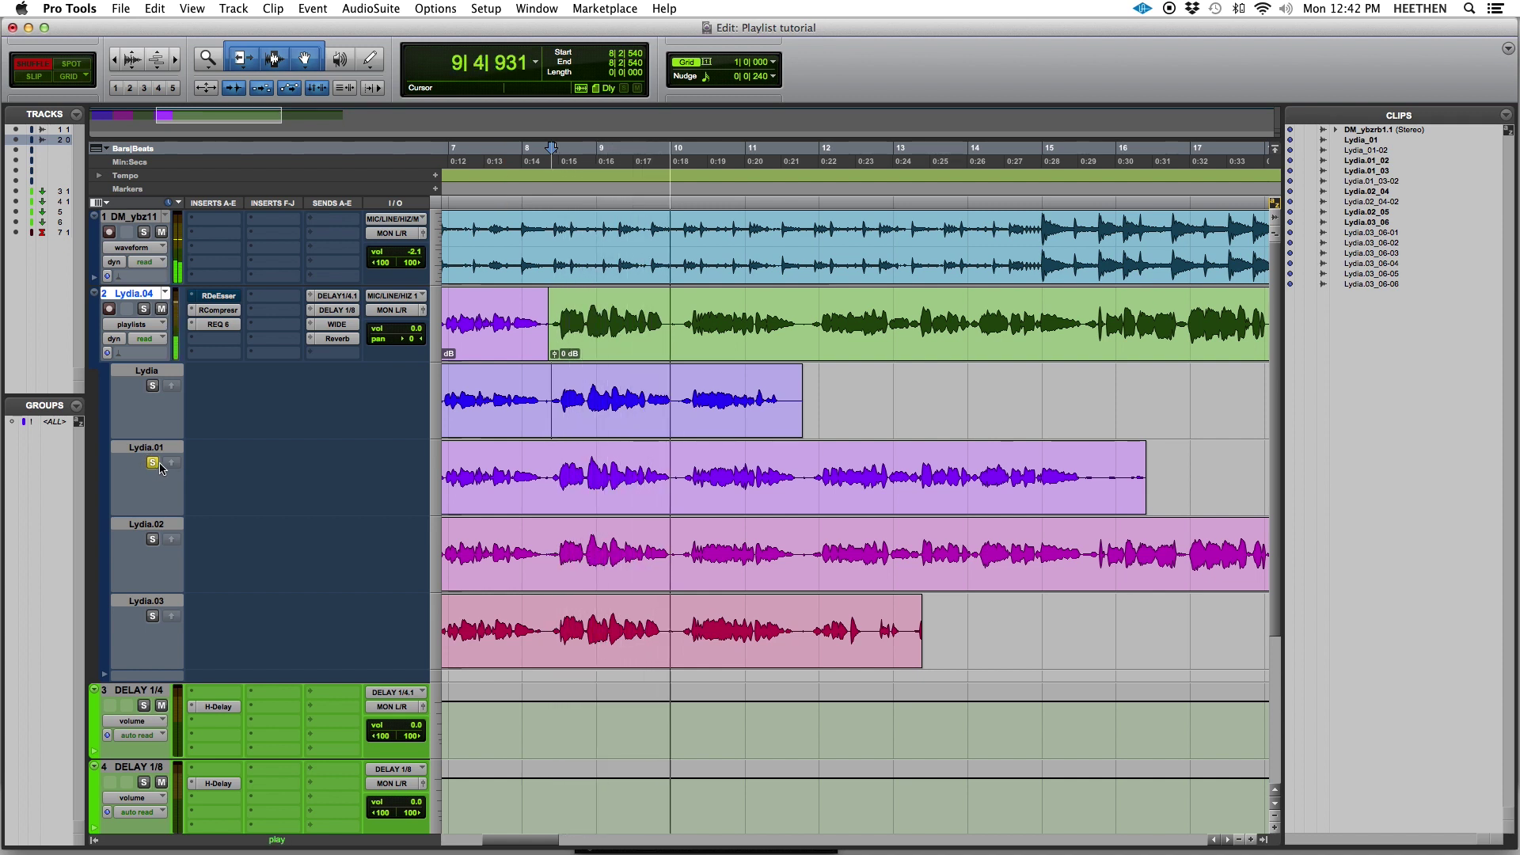
- Compare the fifth phrase from about 8|2|540 with the .02 and .03 lanes soloed in turn
click(153, 540)
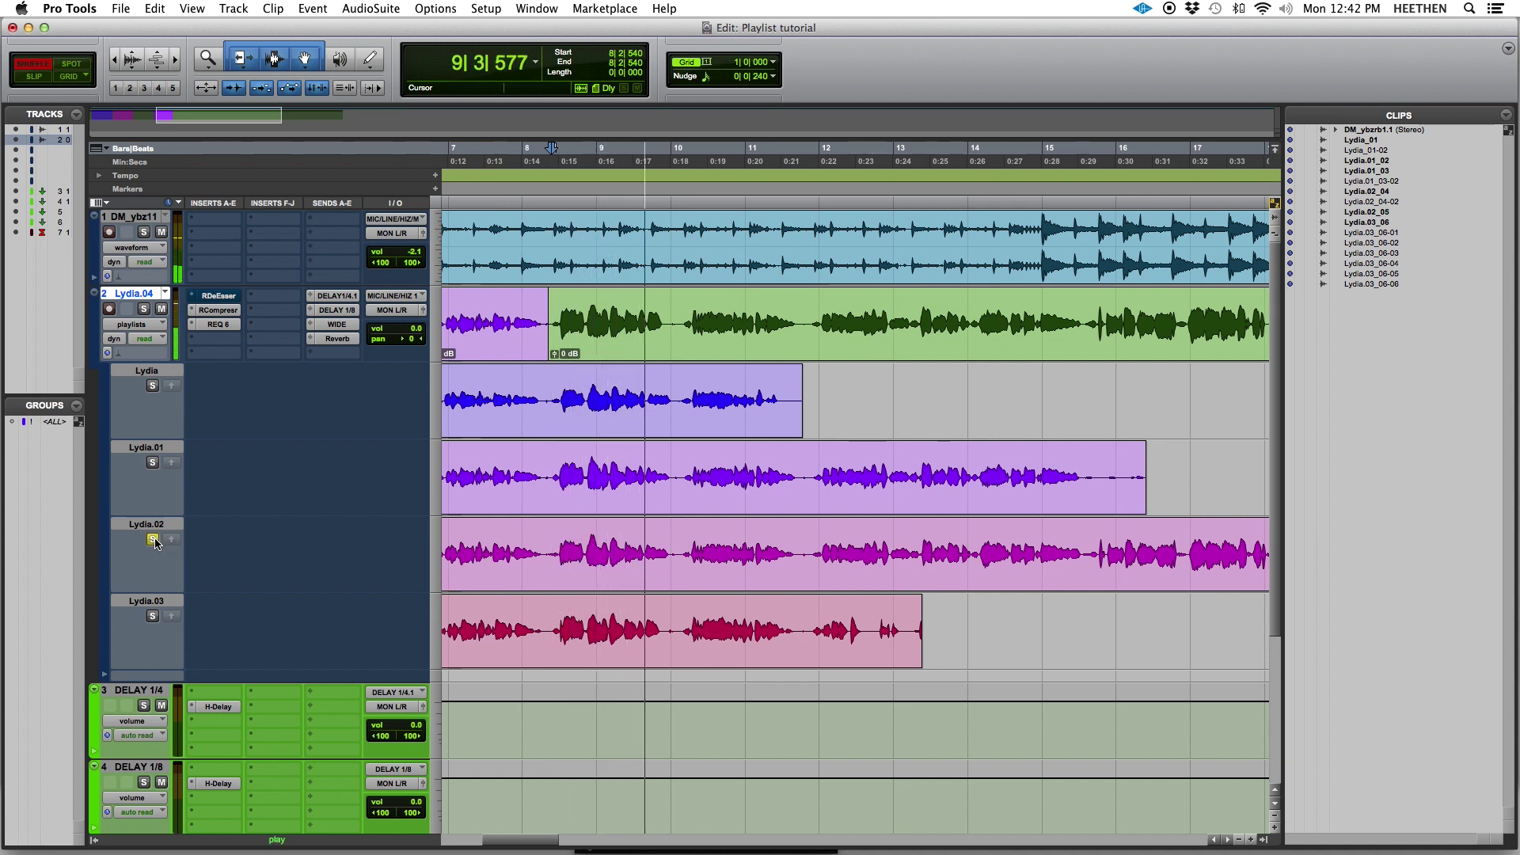
key(space)
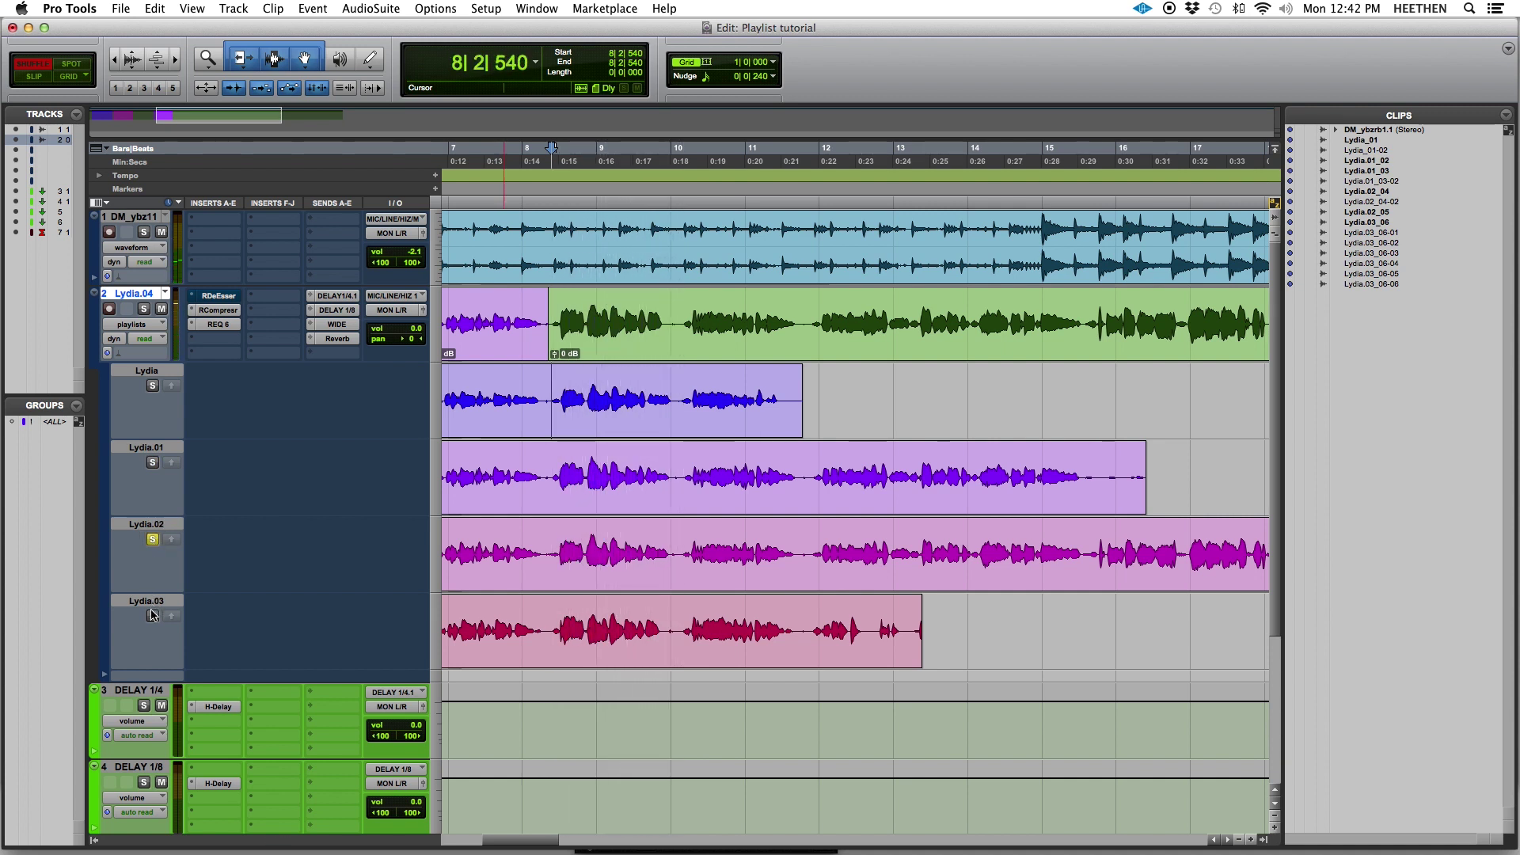
key(space)
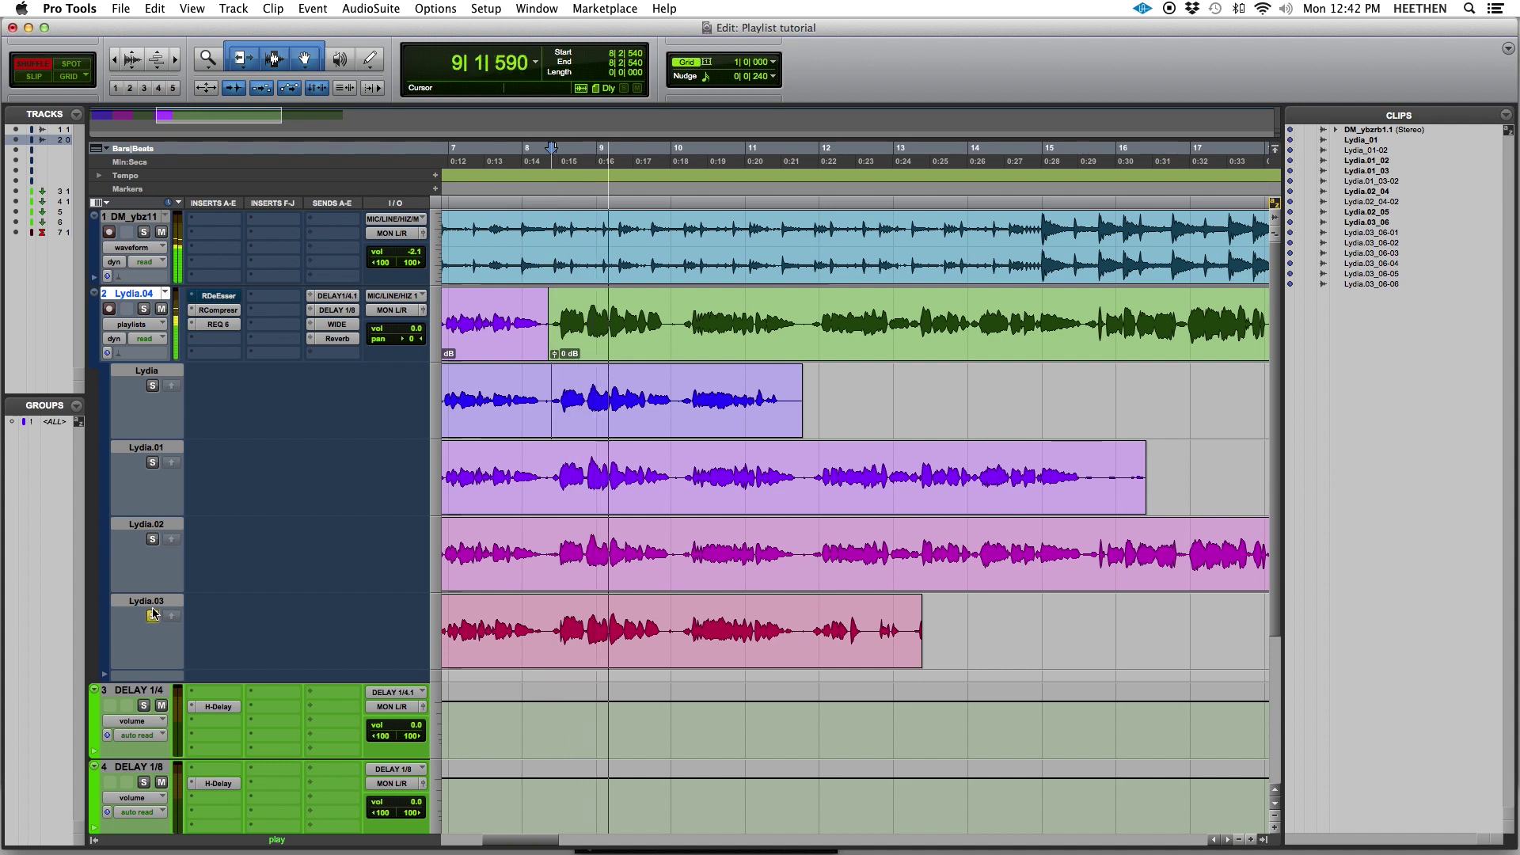
click(152, 616)
- Stop playback, unsolo the .03 lane and copy the .02 lane's fifth phrase, about 8|2|335 to 10|1|374, to the main playlist
key(space)
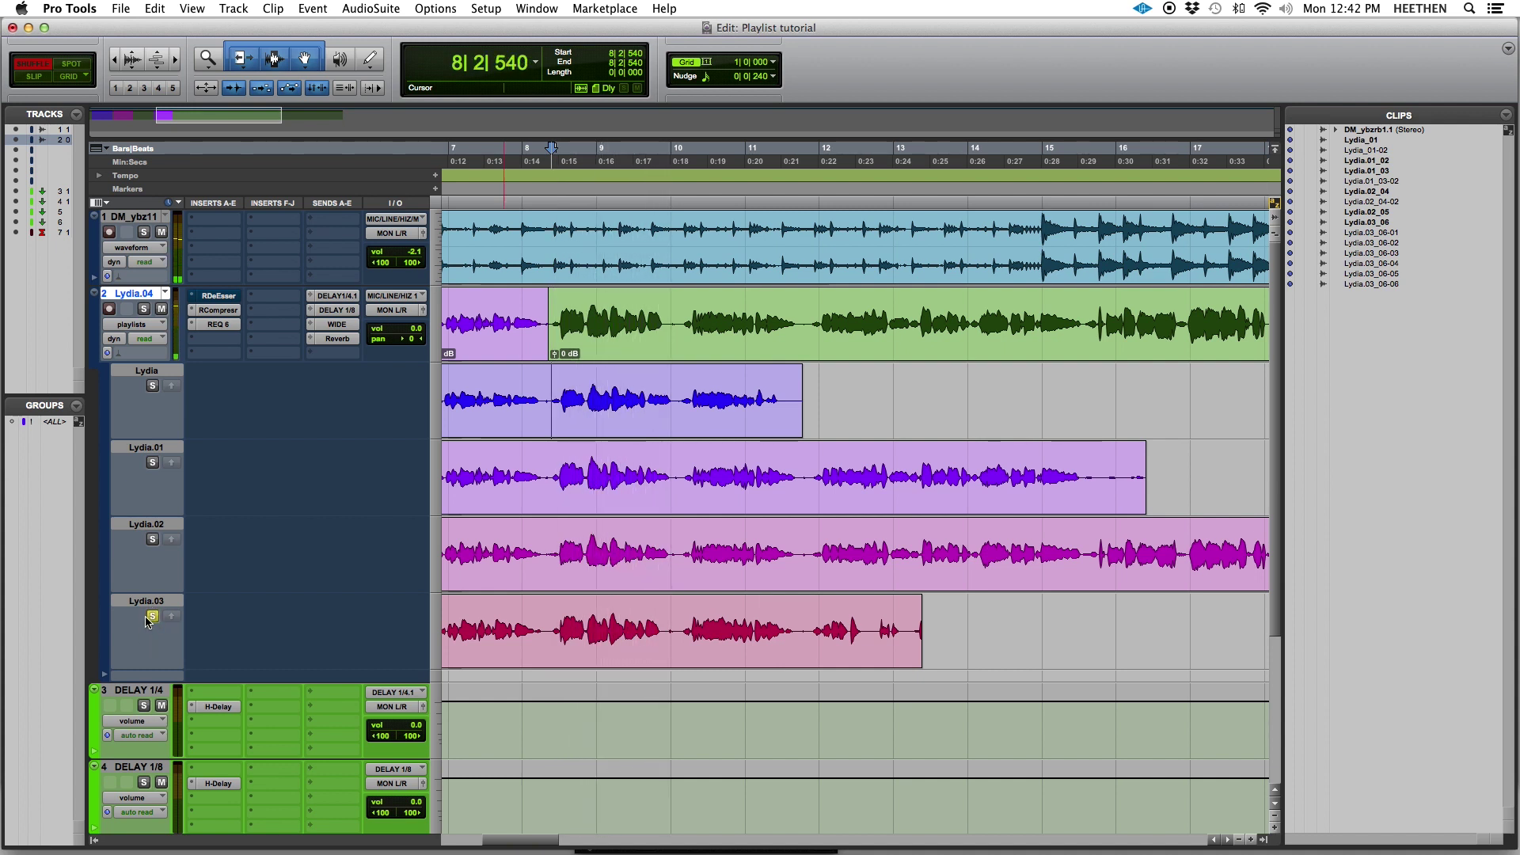
drag(559, 557, 673, 570)
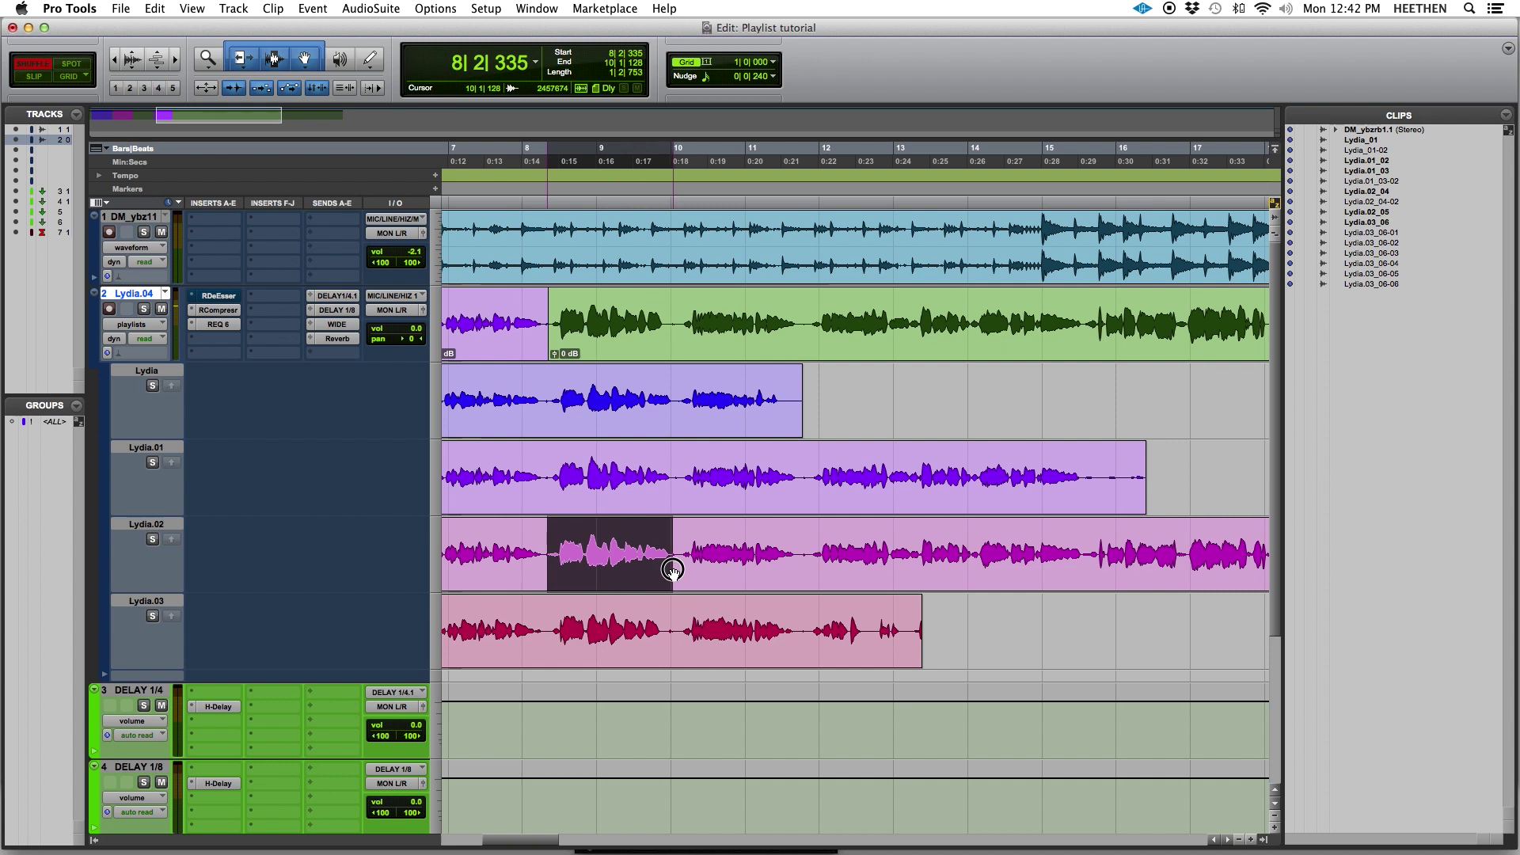
click(172, 541)
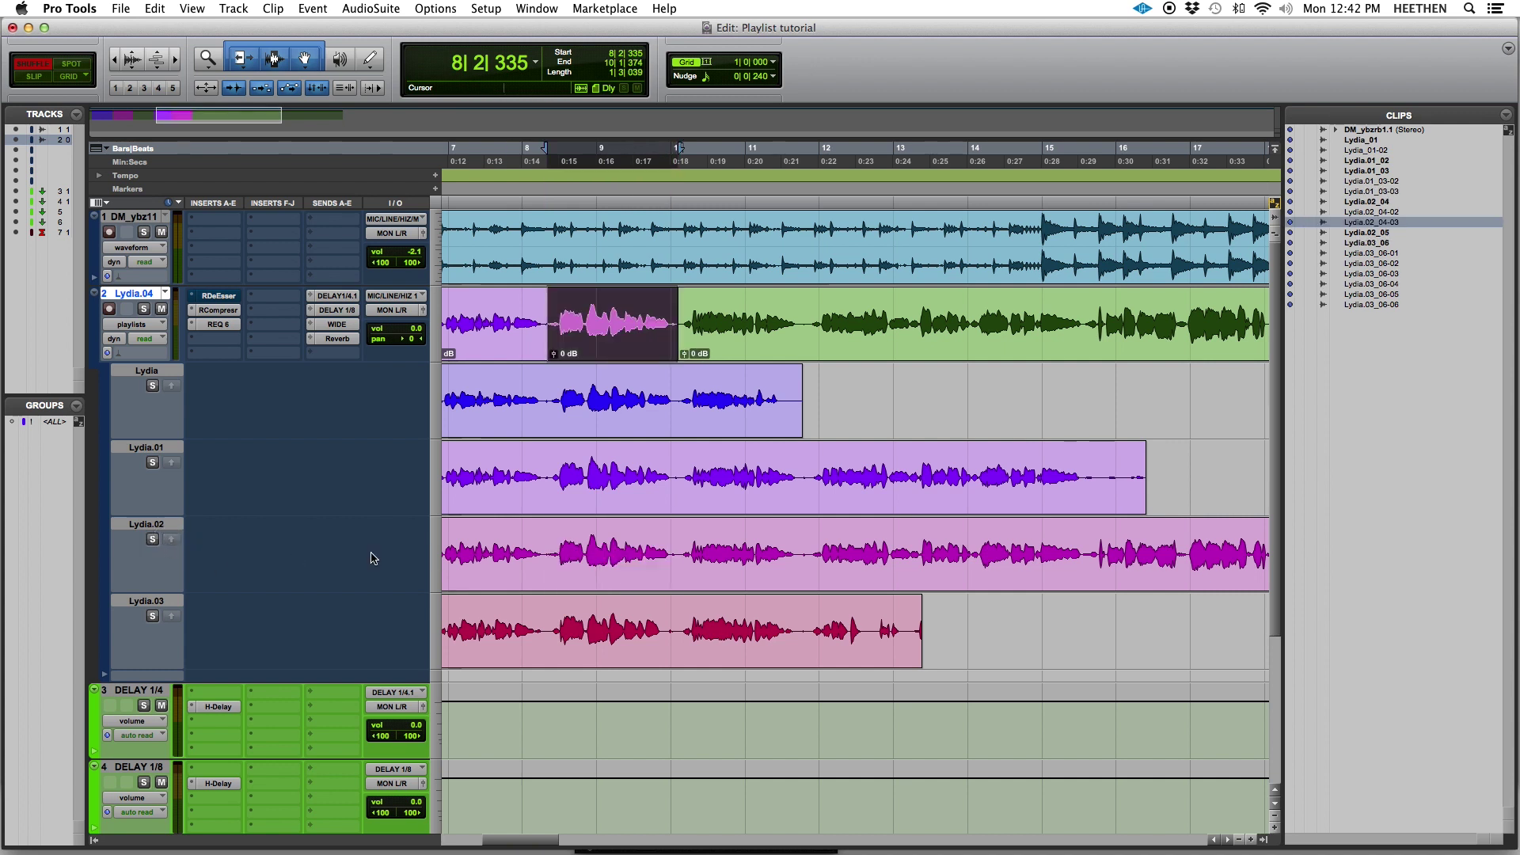
- Audition the sixth phrase from about 10|1|783 with no lane soloed and with the .01 lane soloed
click(690, 402)
key(space)
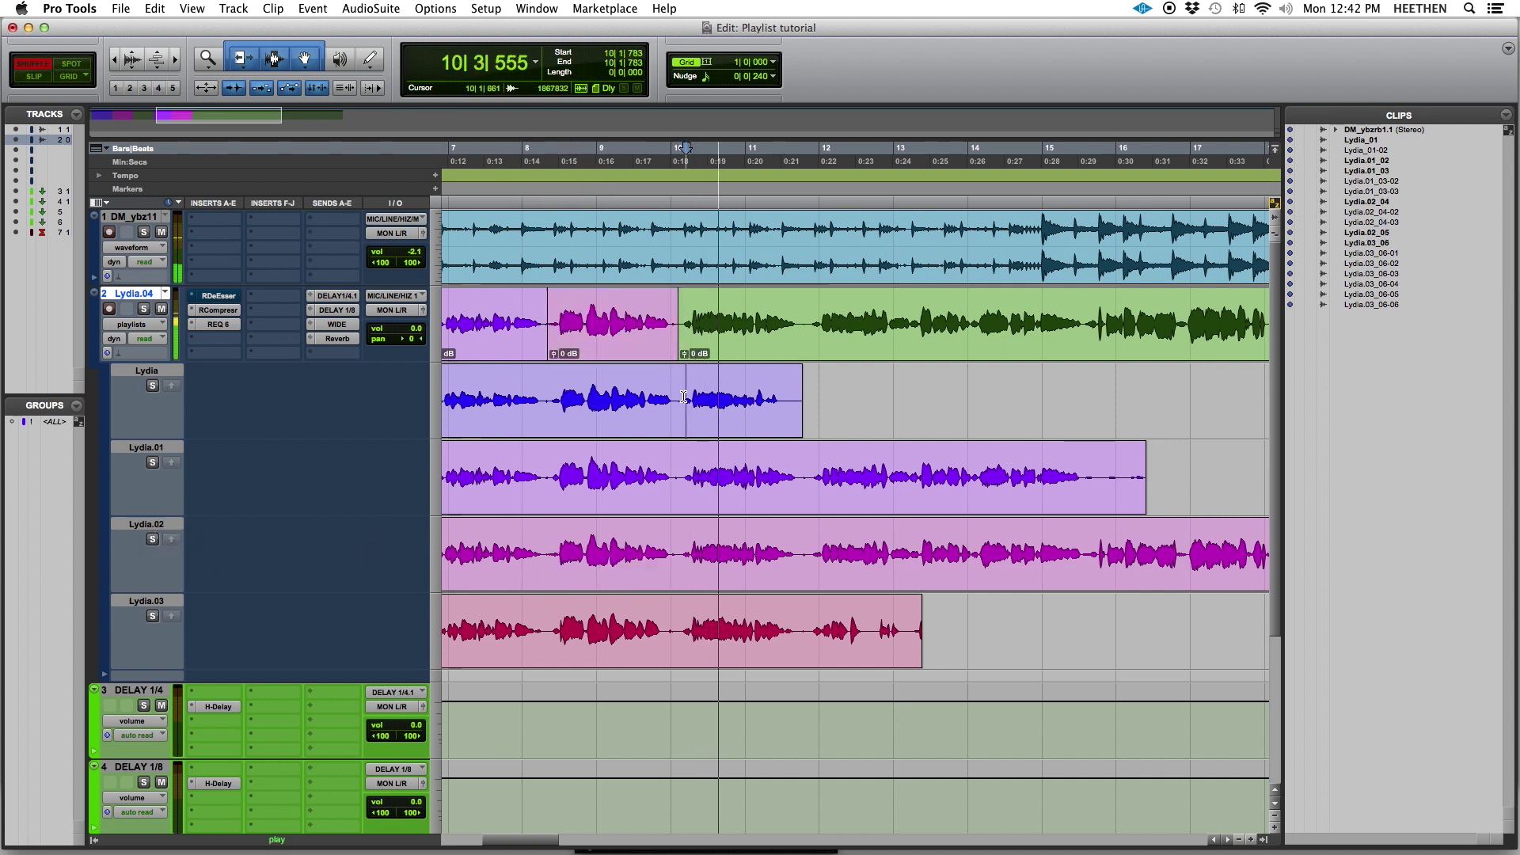
key(space)
key(space)
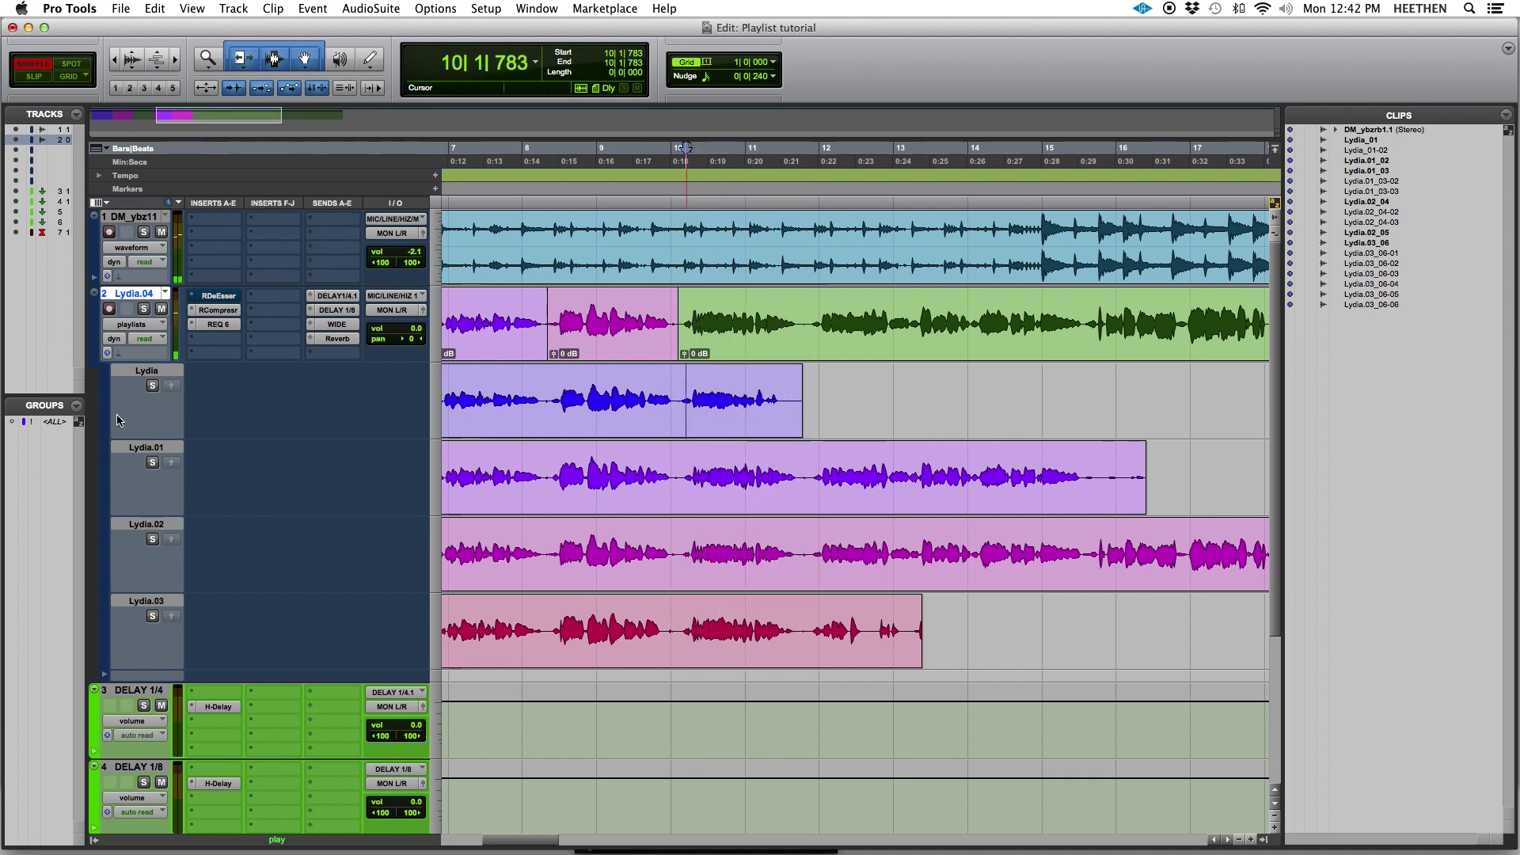
key(space)
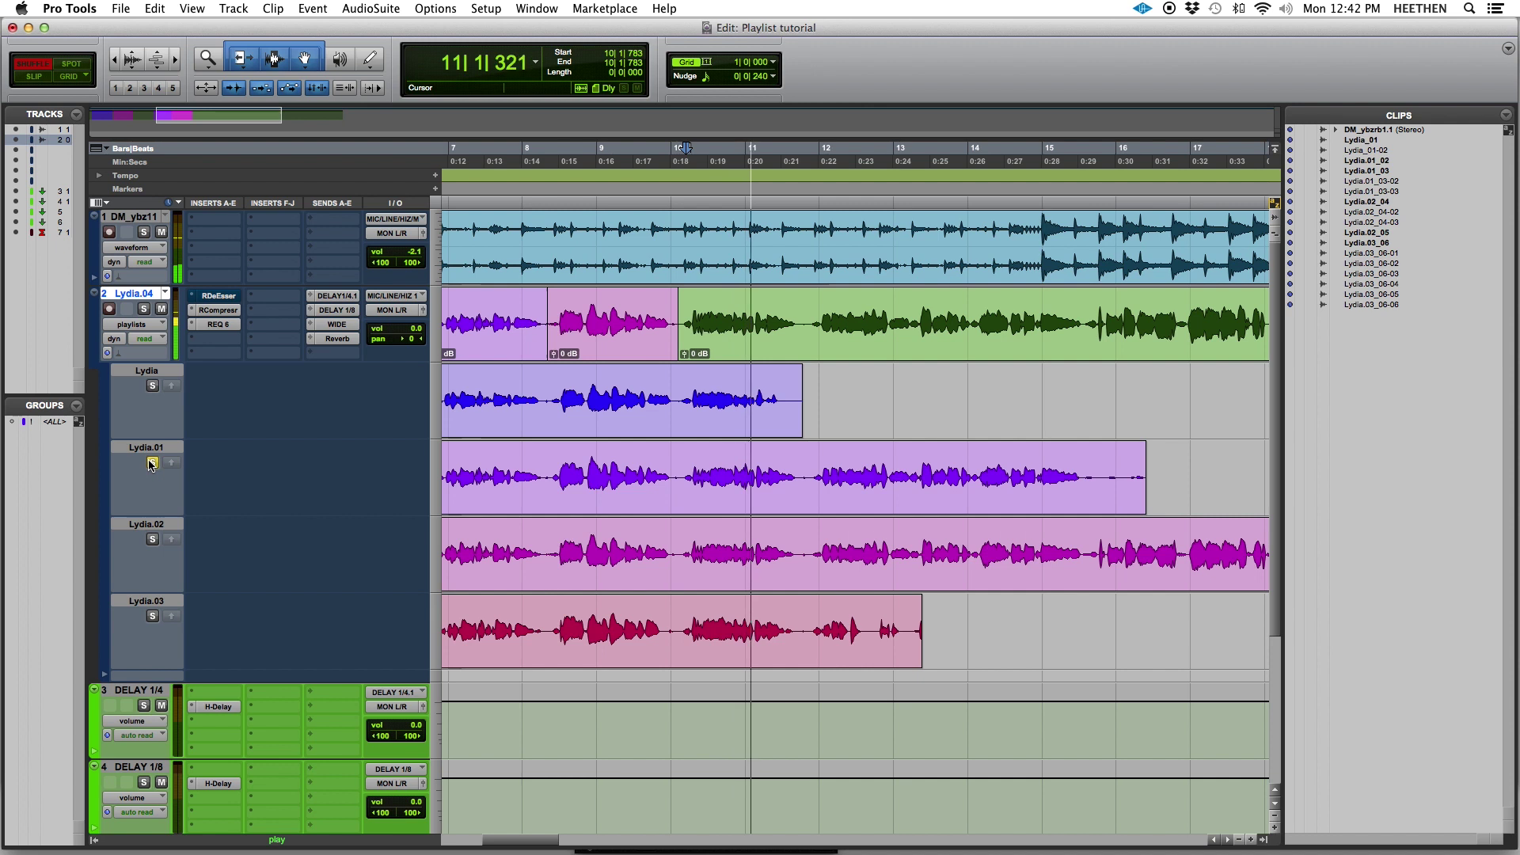
- Stop playback and copy the .01 lane's sixth phrase, about 10|1|497 to 11|4|289, to the main playlist
key(space)
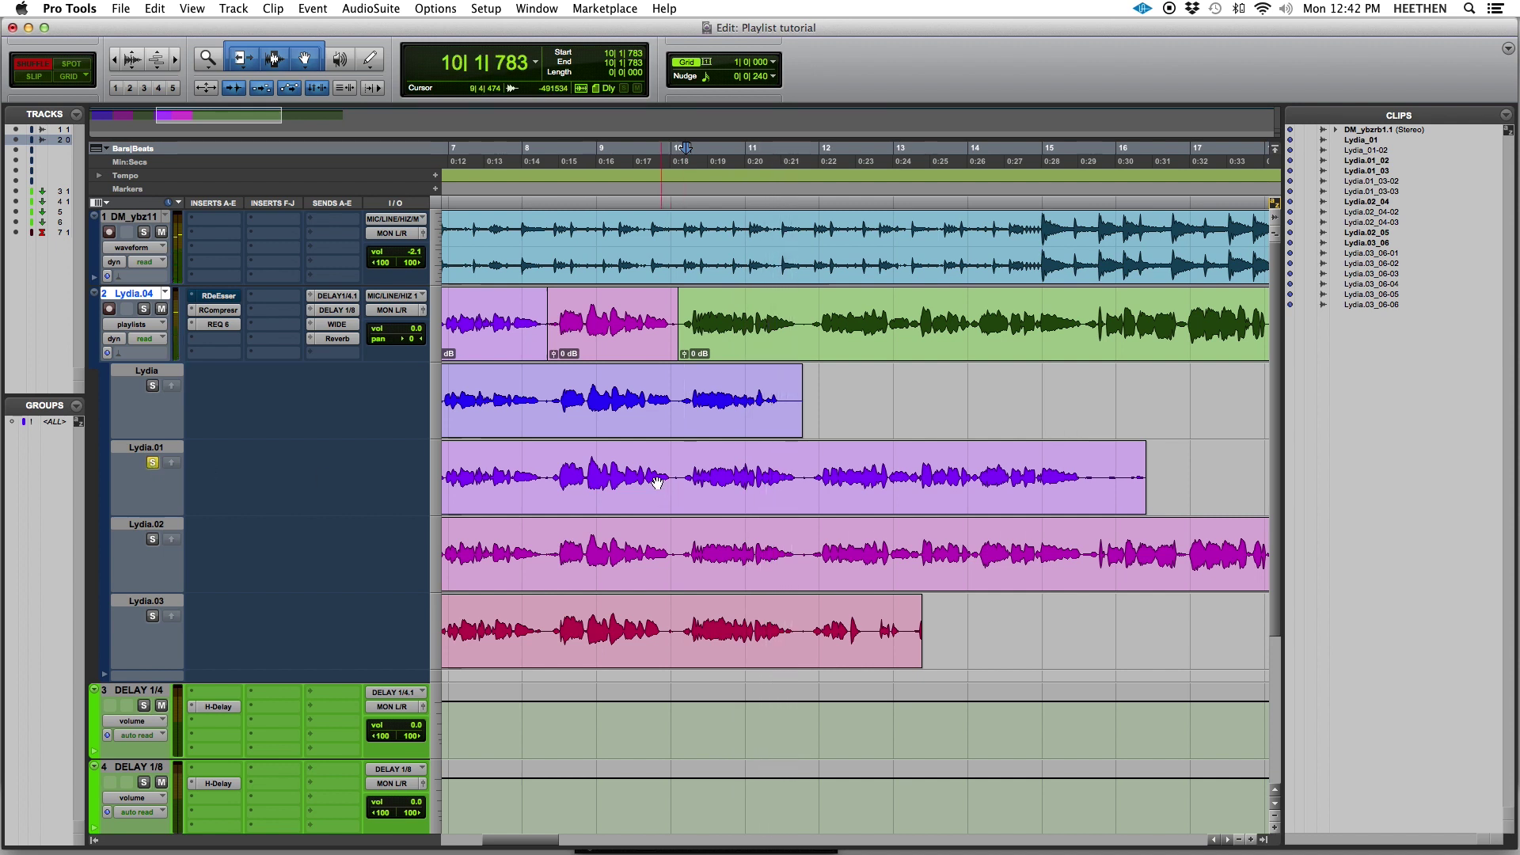
drag(679, 477, 806, 496)
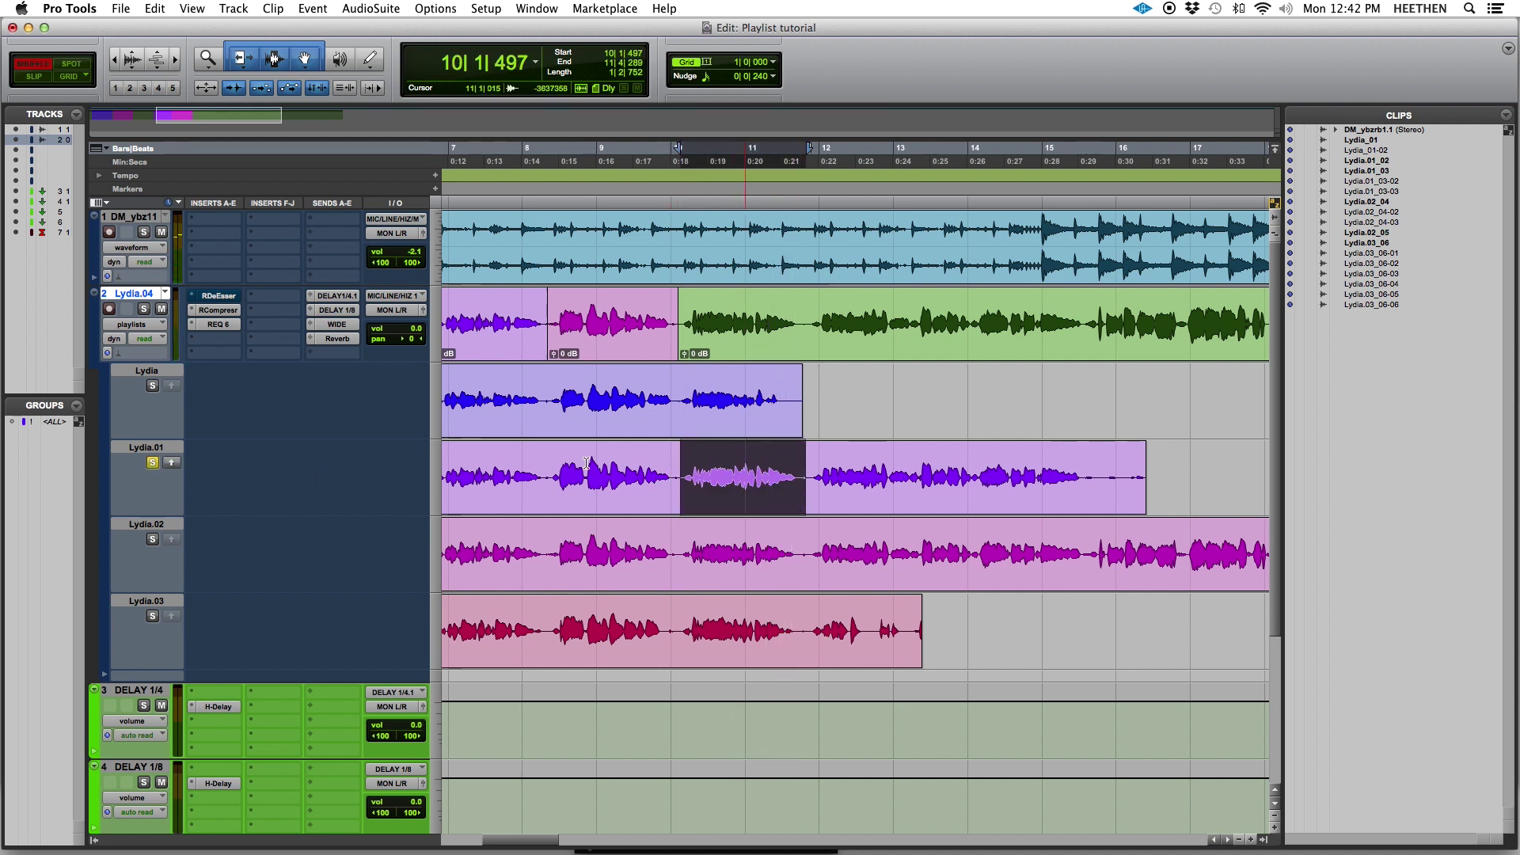
click(170, 464)
- Audition the next section from about 11|3|758 with the .01 lane soloed, and from about 11|4|003 with the lanes unsoloed
click(796, 451)
key(space)
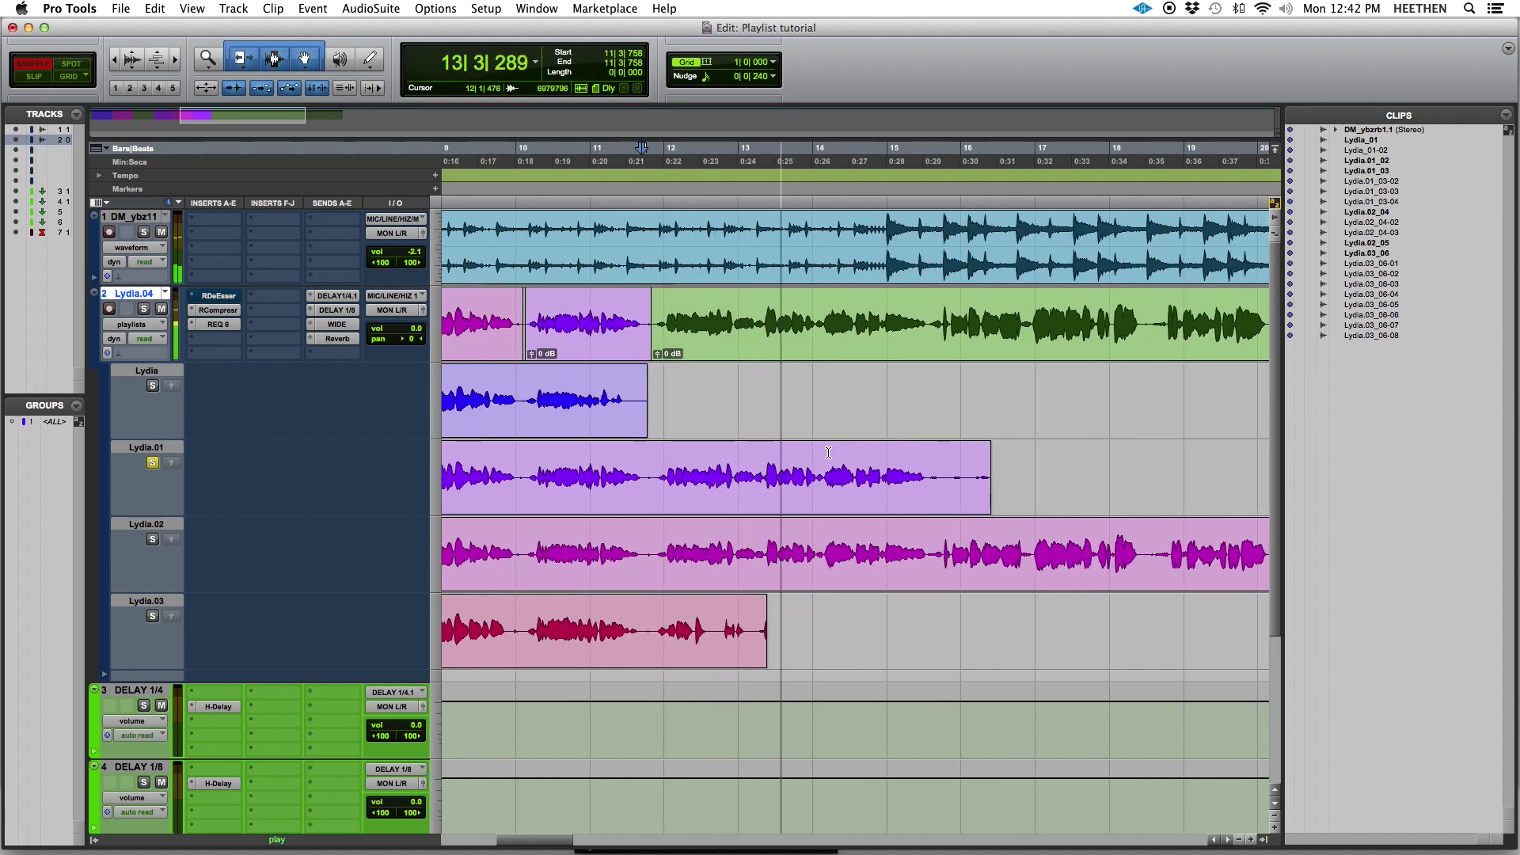
key(space)
click(646, 539)
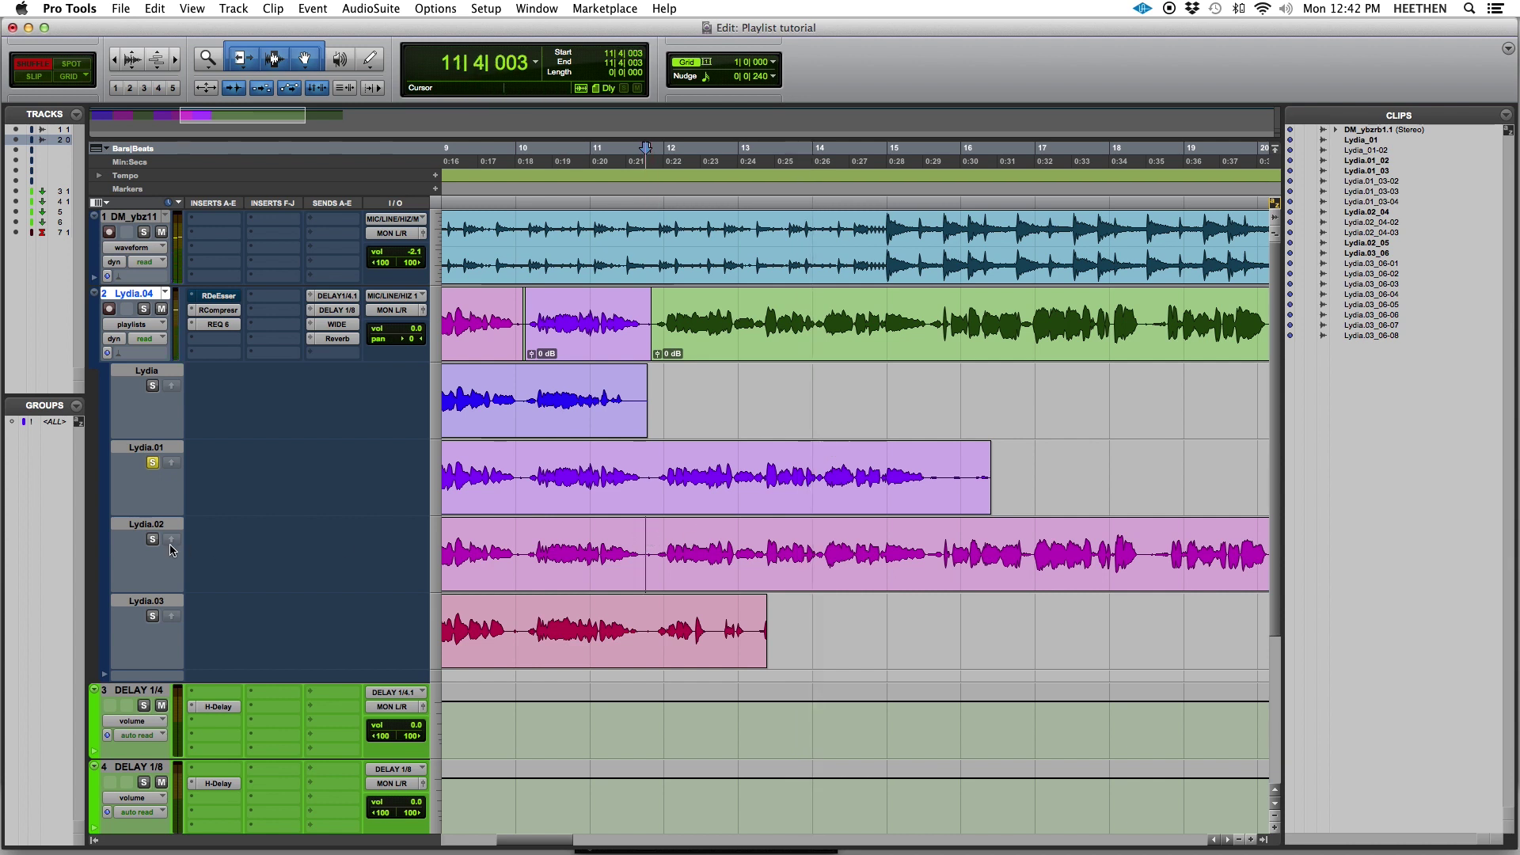
key(space)
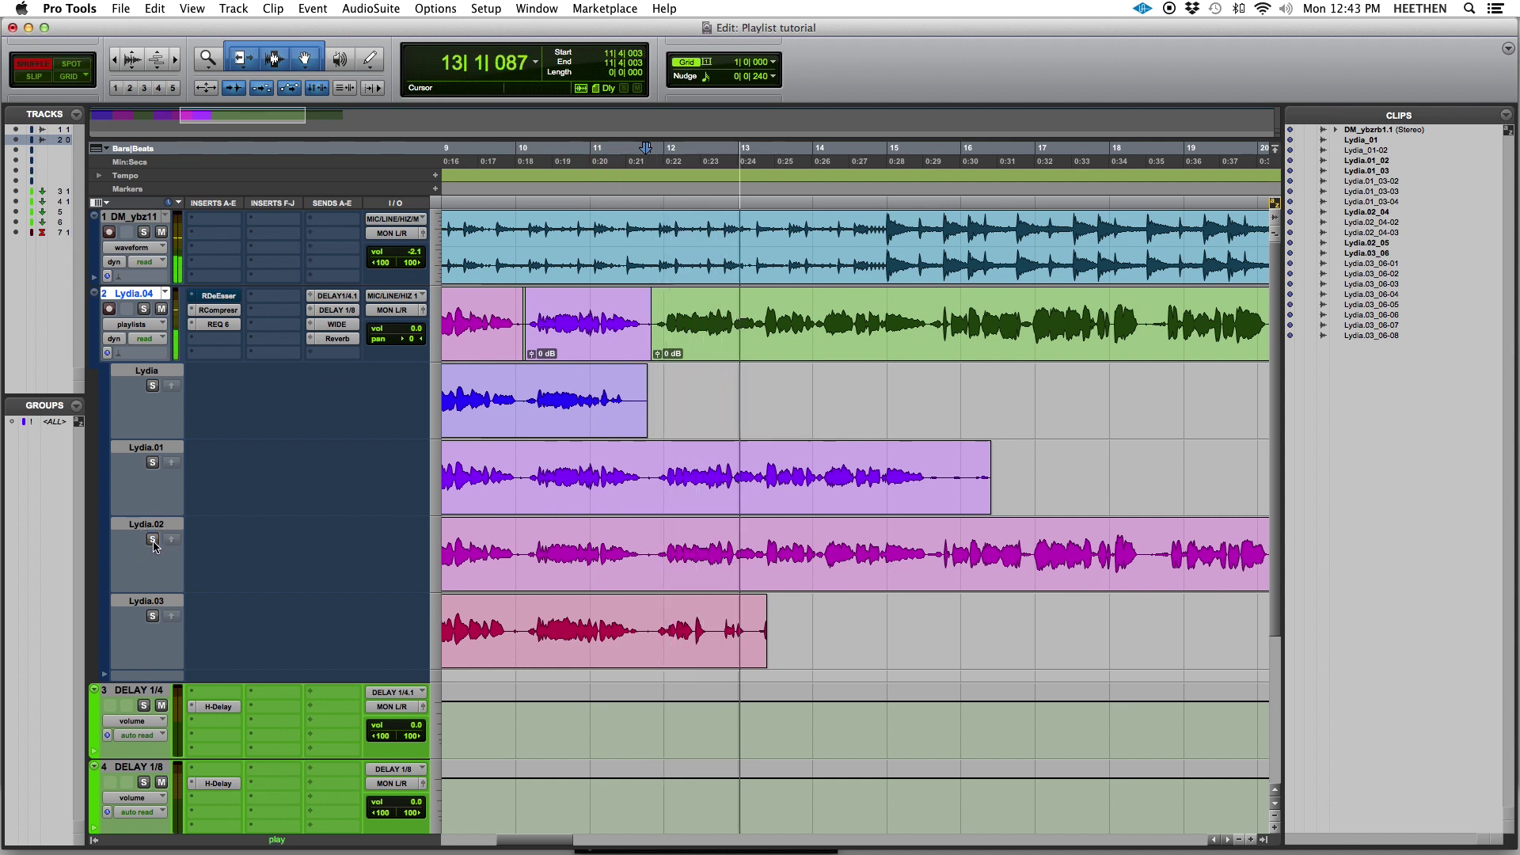
- Copy the .02 lane's section from about 11|4|207 to 15|3|471 to the main playlist
drag(653, 550, 934, 570)
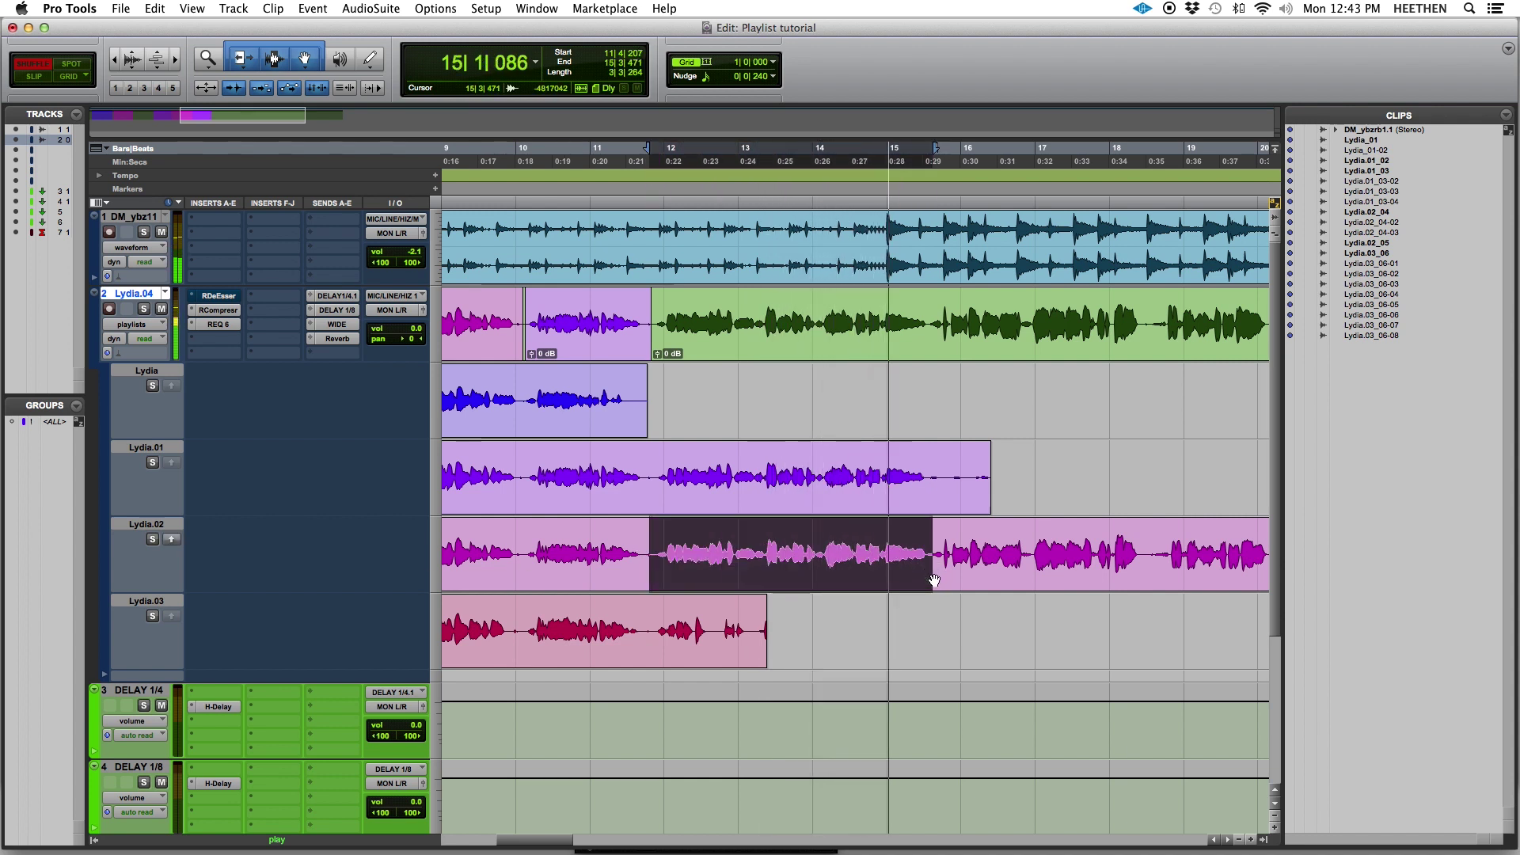
key(space)
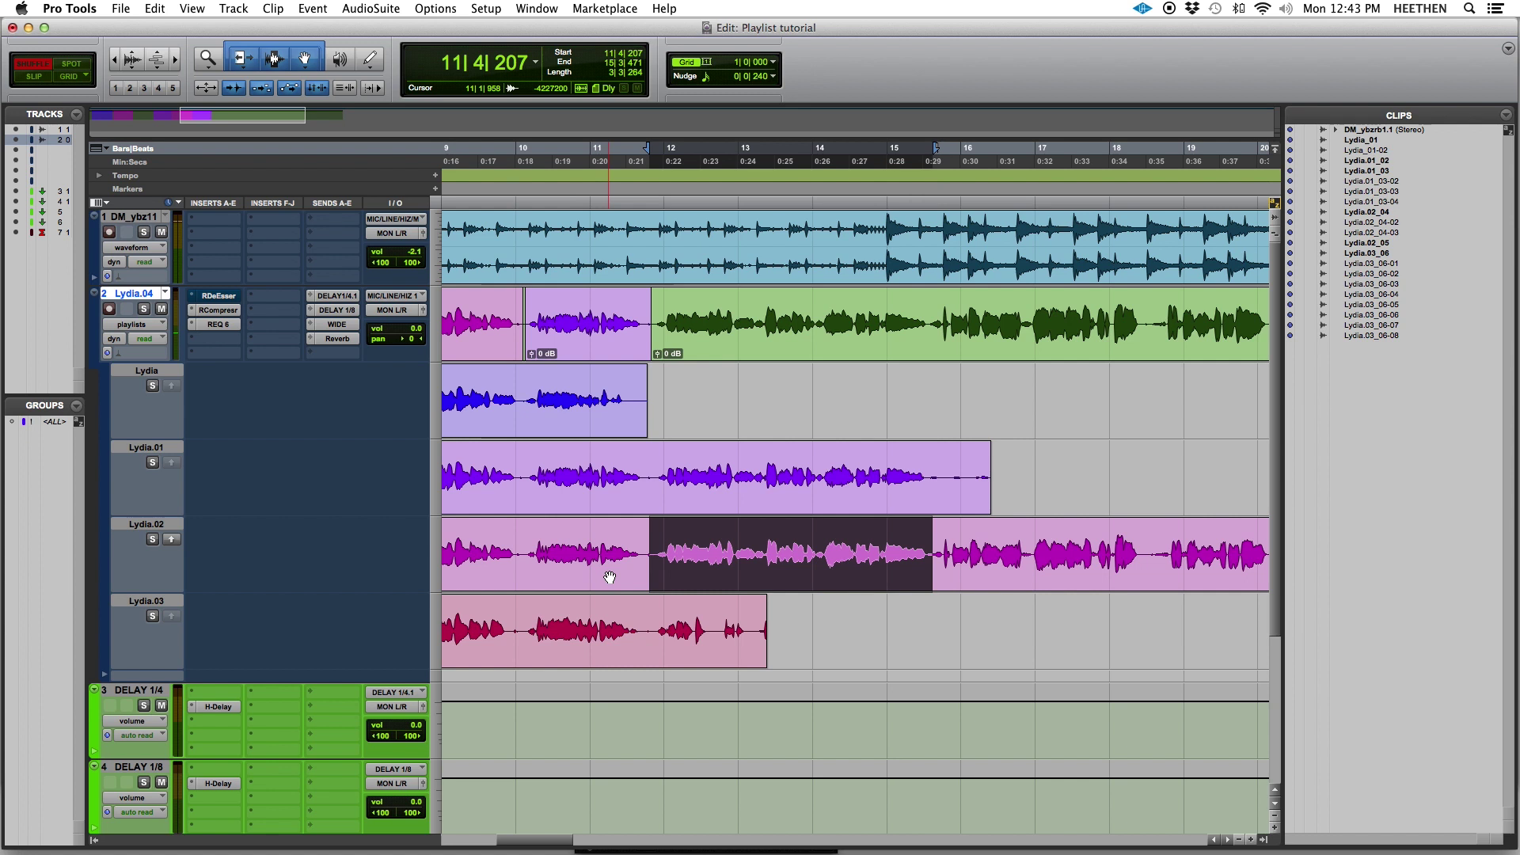
click(172, 542)
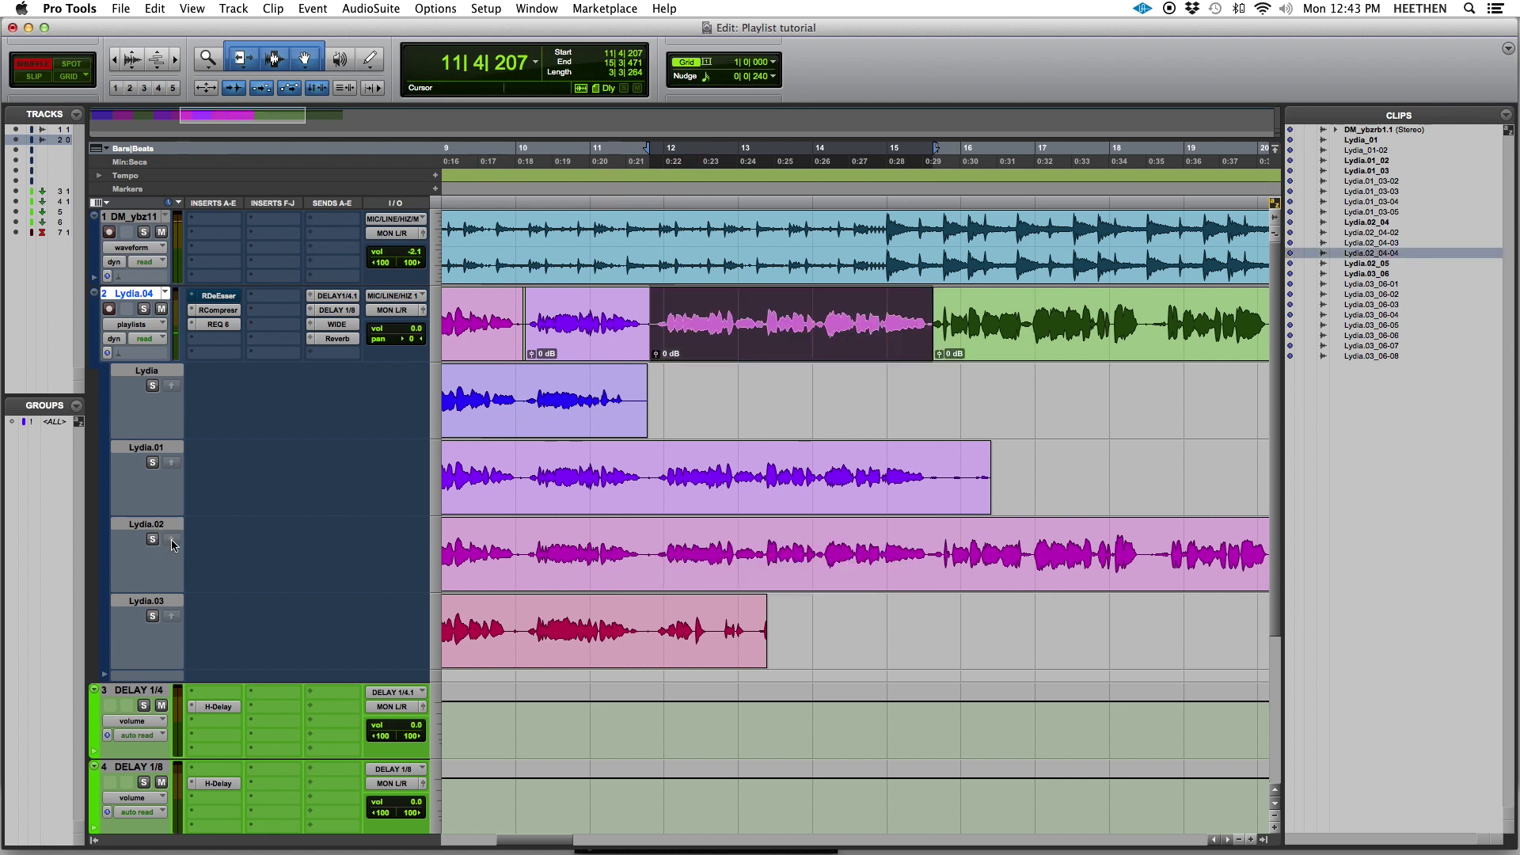
- Audition the main playlist's closing section from about 15|3|225 with no lane soloed
click(930, 549)
key(space)
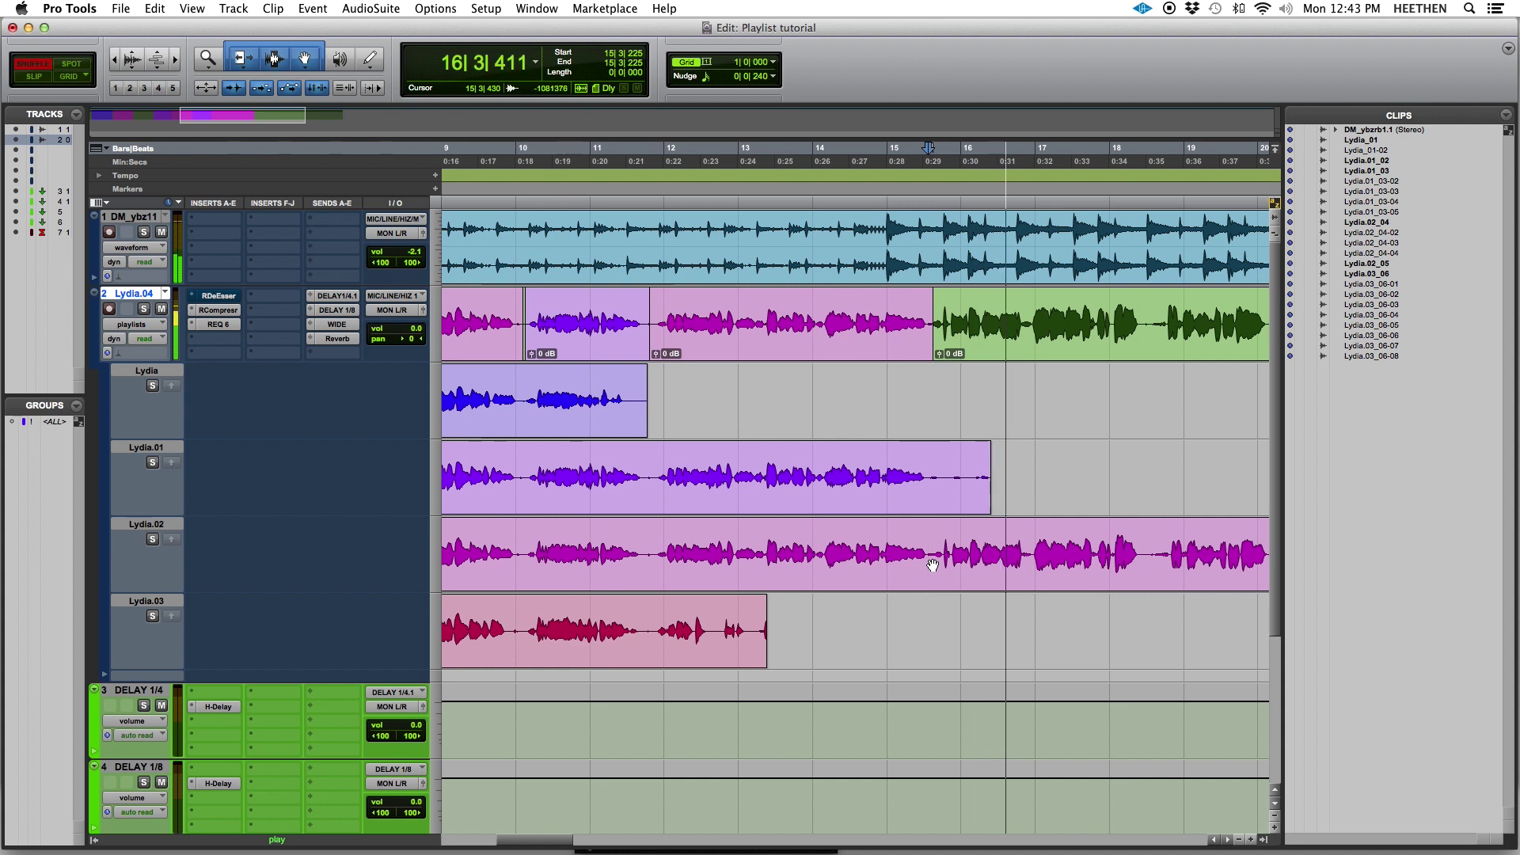
key(space)
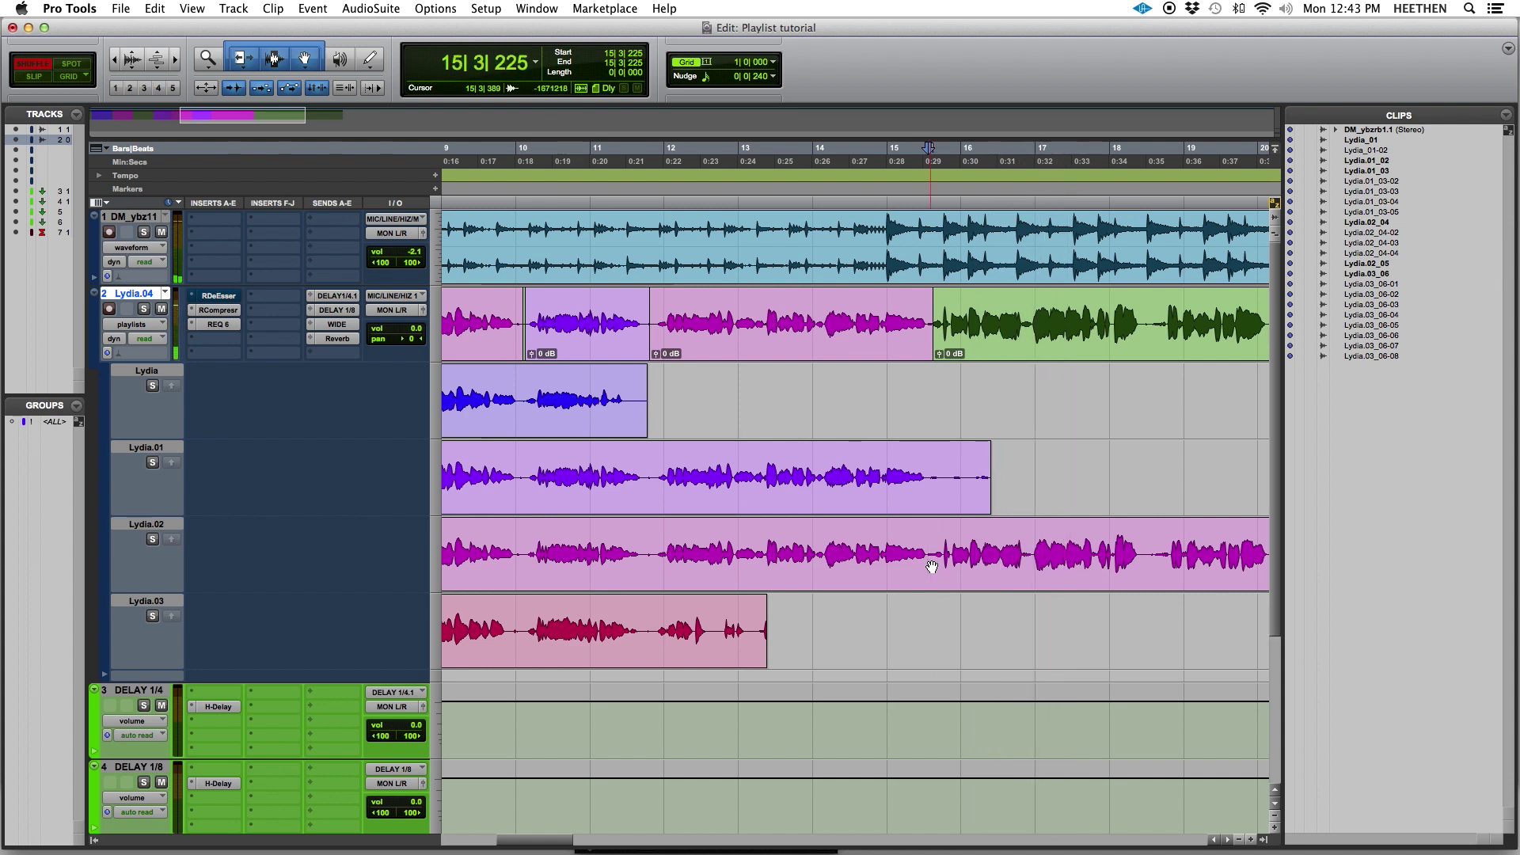
key(super+bracketleft)
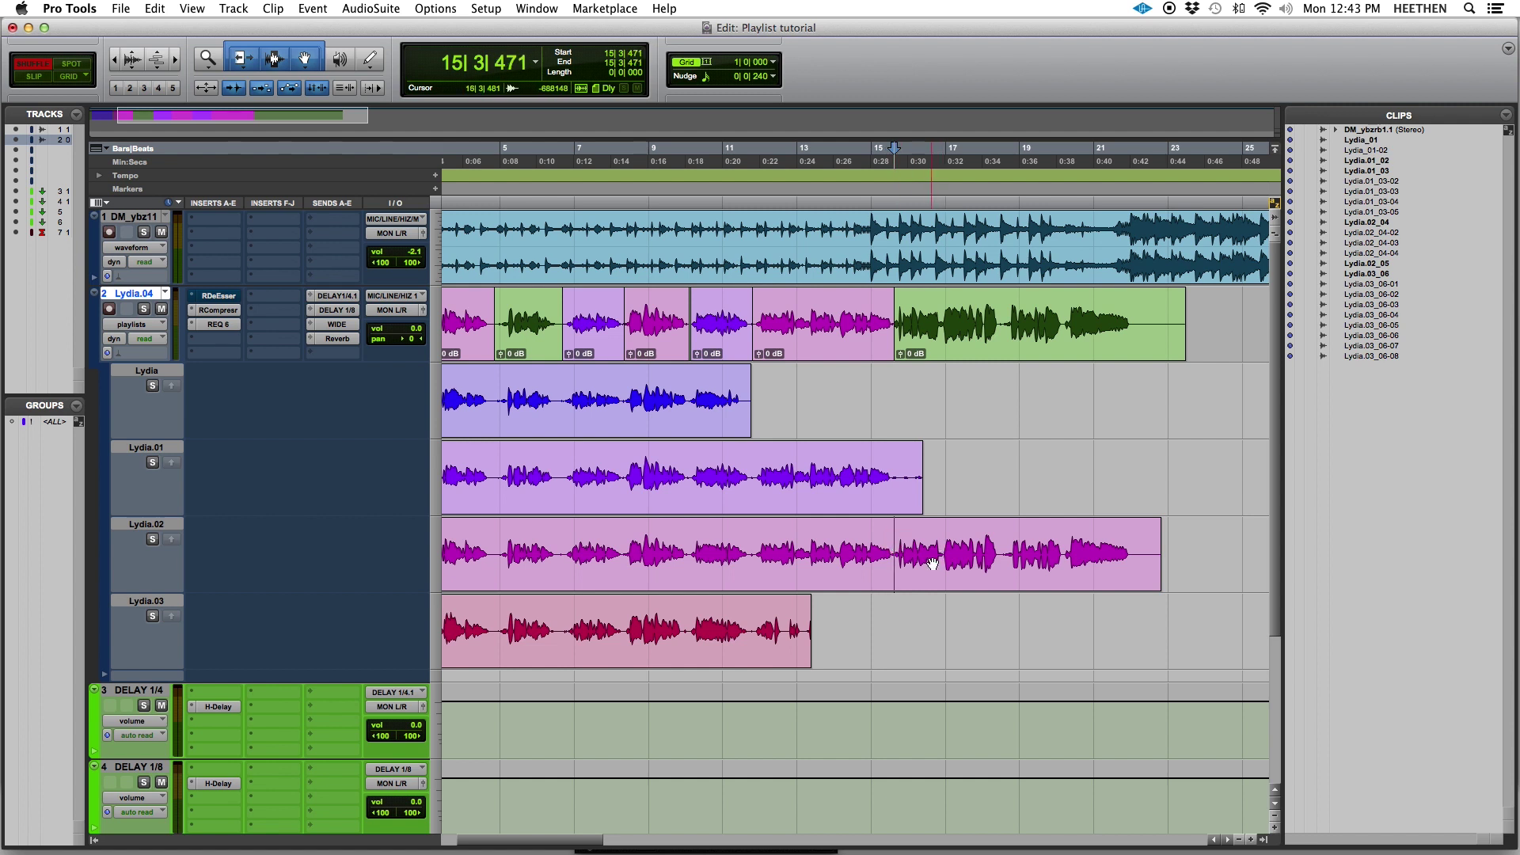
- Audition the section from about 15|3|471 on the main playlist and with the .02 lane soloed
key(space)
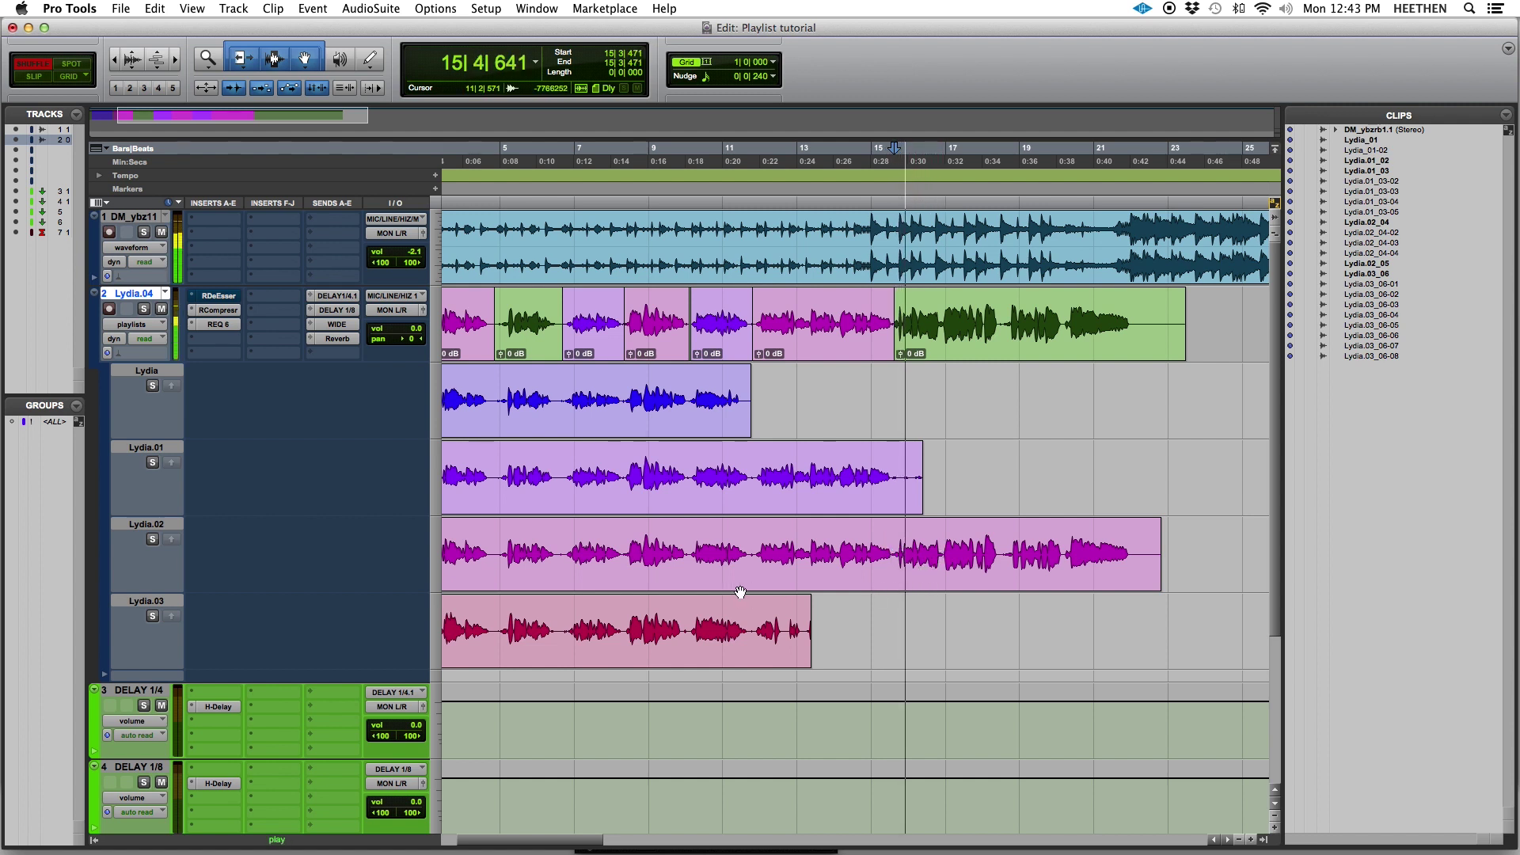
key(space)
key(space)
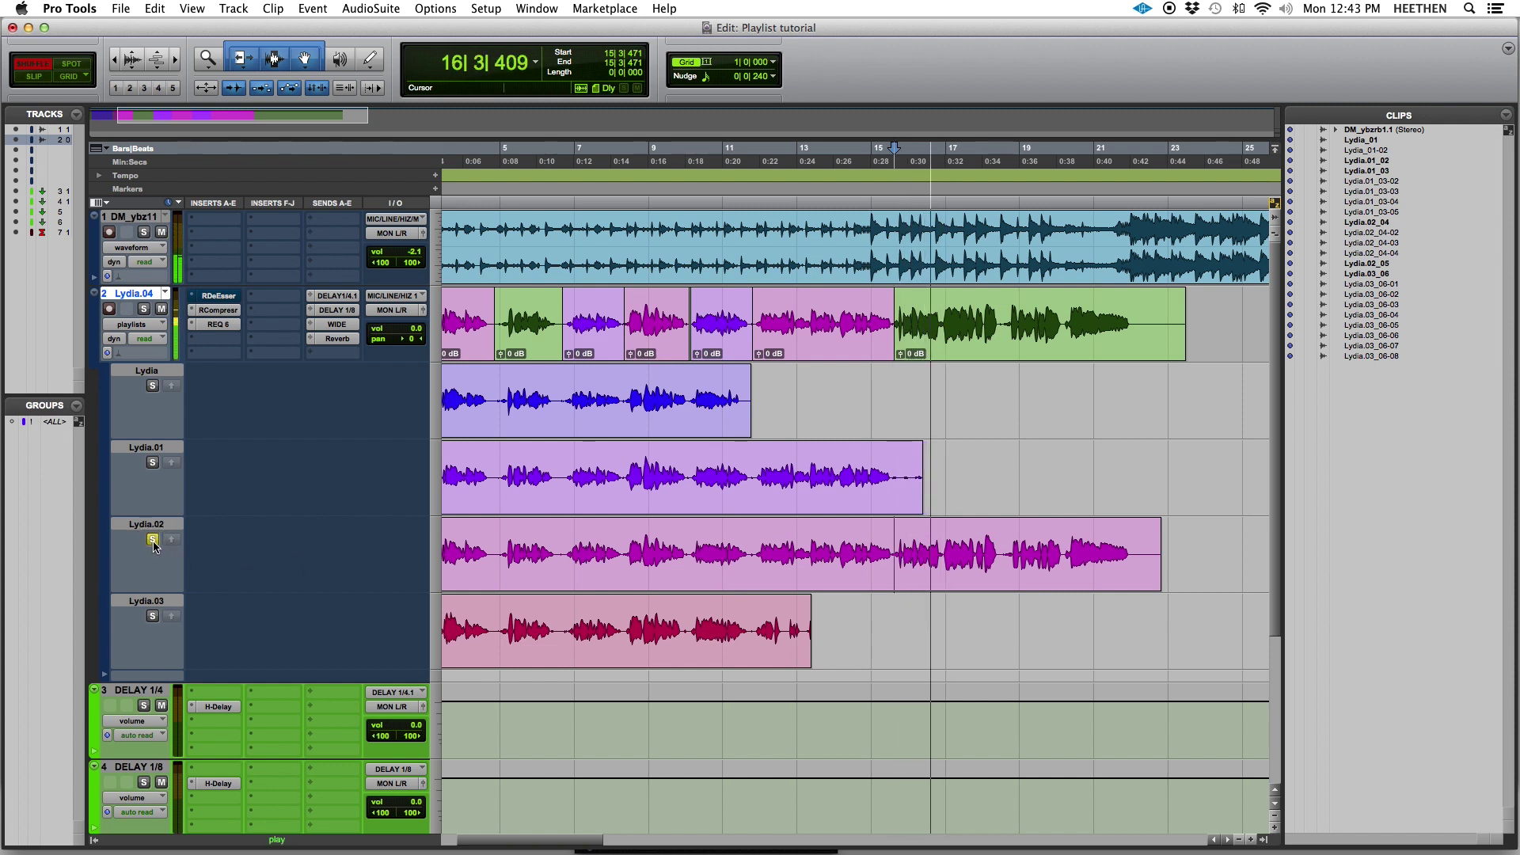
- Stop playback and copy the .02 lane's phrase from about 15|4|044 to 16|4|791 to the main playlist
key(space)
key(super+bracketright)
drag(1054, 548, 877, 576)
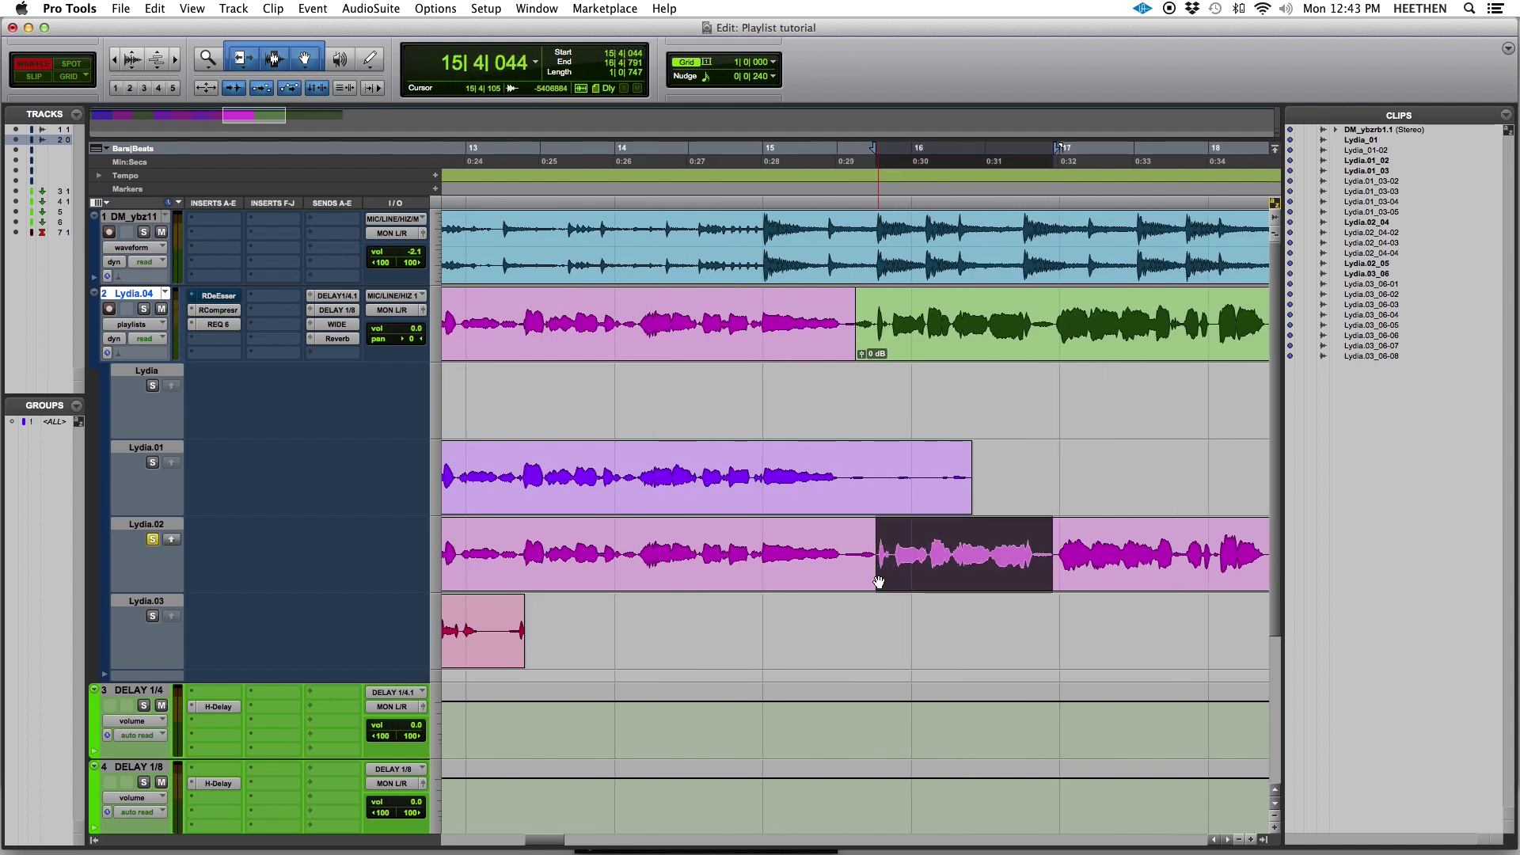
scroll(879, 581, down, 2)
click(171, 464)
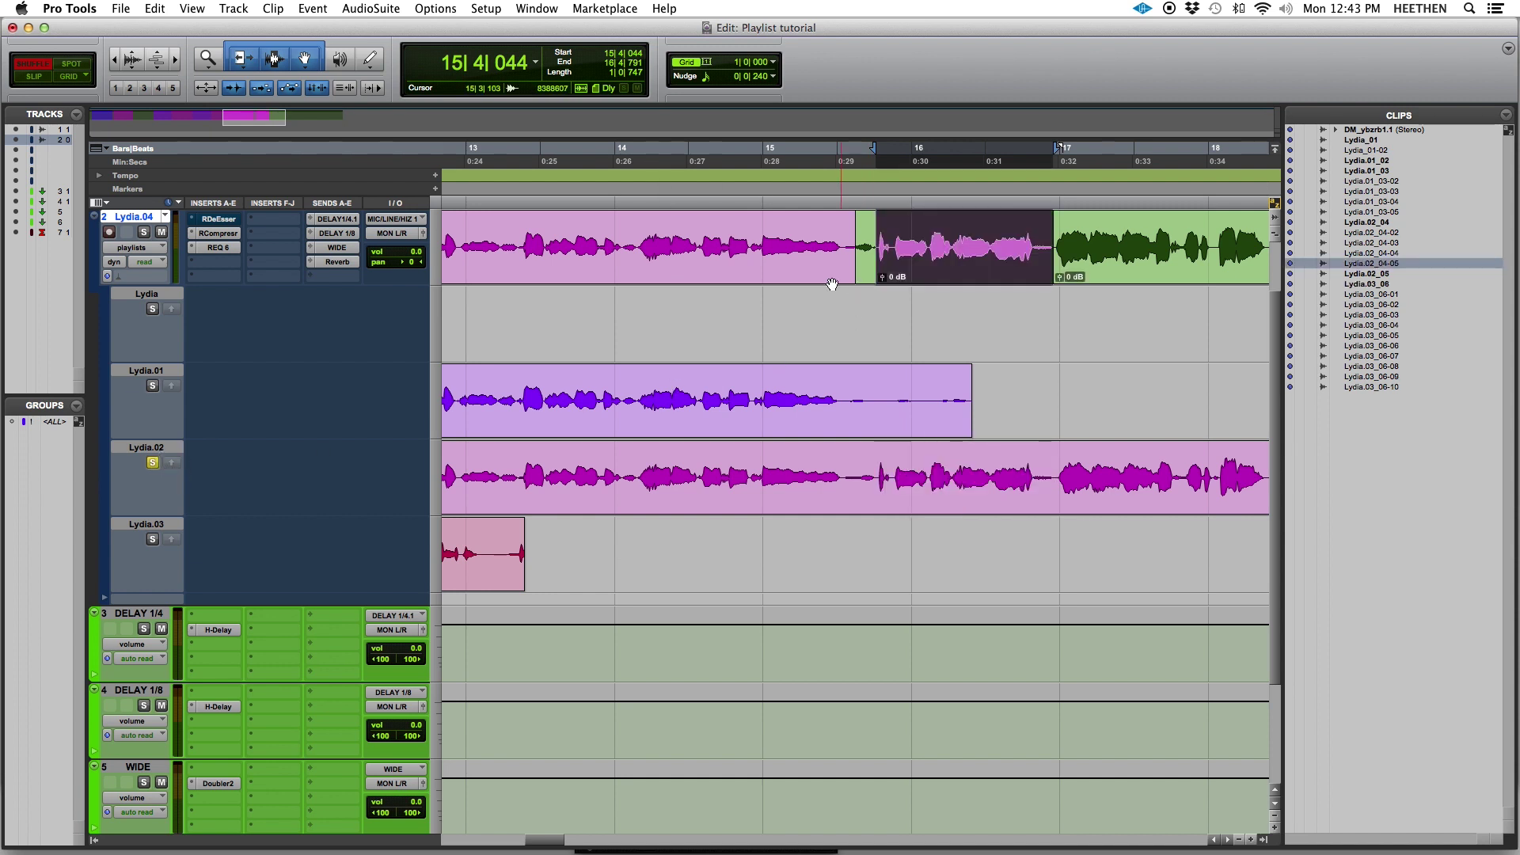
- Audition the comp from about 15|1|364 on the main playlist, with the .02 lane unsoloed
click(778, 247)
key(space)
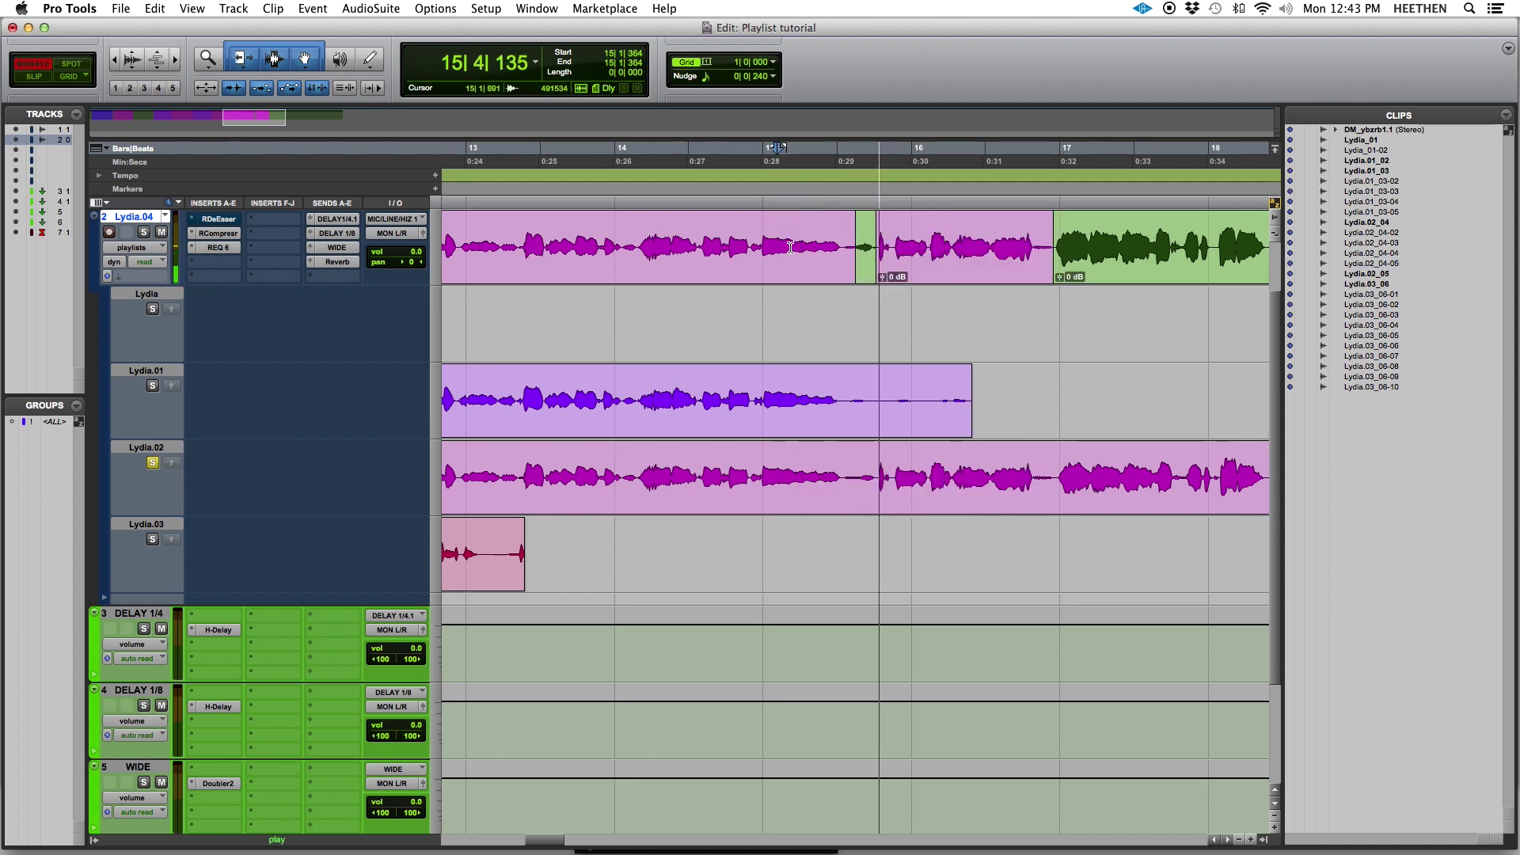
key(space)
click(152, 463)
key(space)
scroll(494, 454, up, 2)
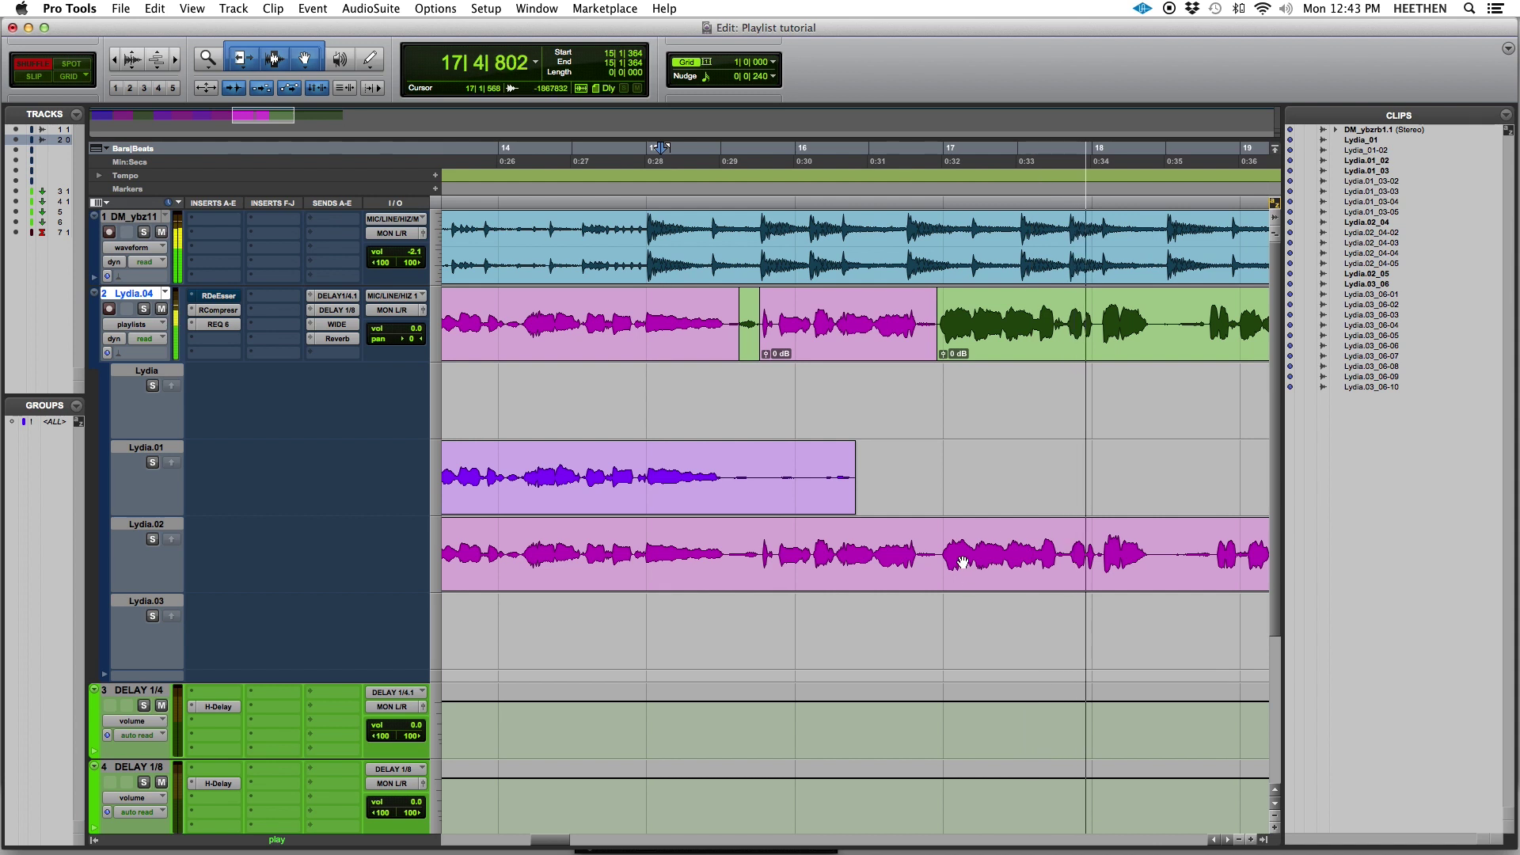
- Audition the next phrase from about 16|4|730 on the main playlist and with the .02 lane soloed
click(935, 534)
key(space)
click(153, 539)
key(space)
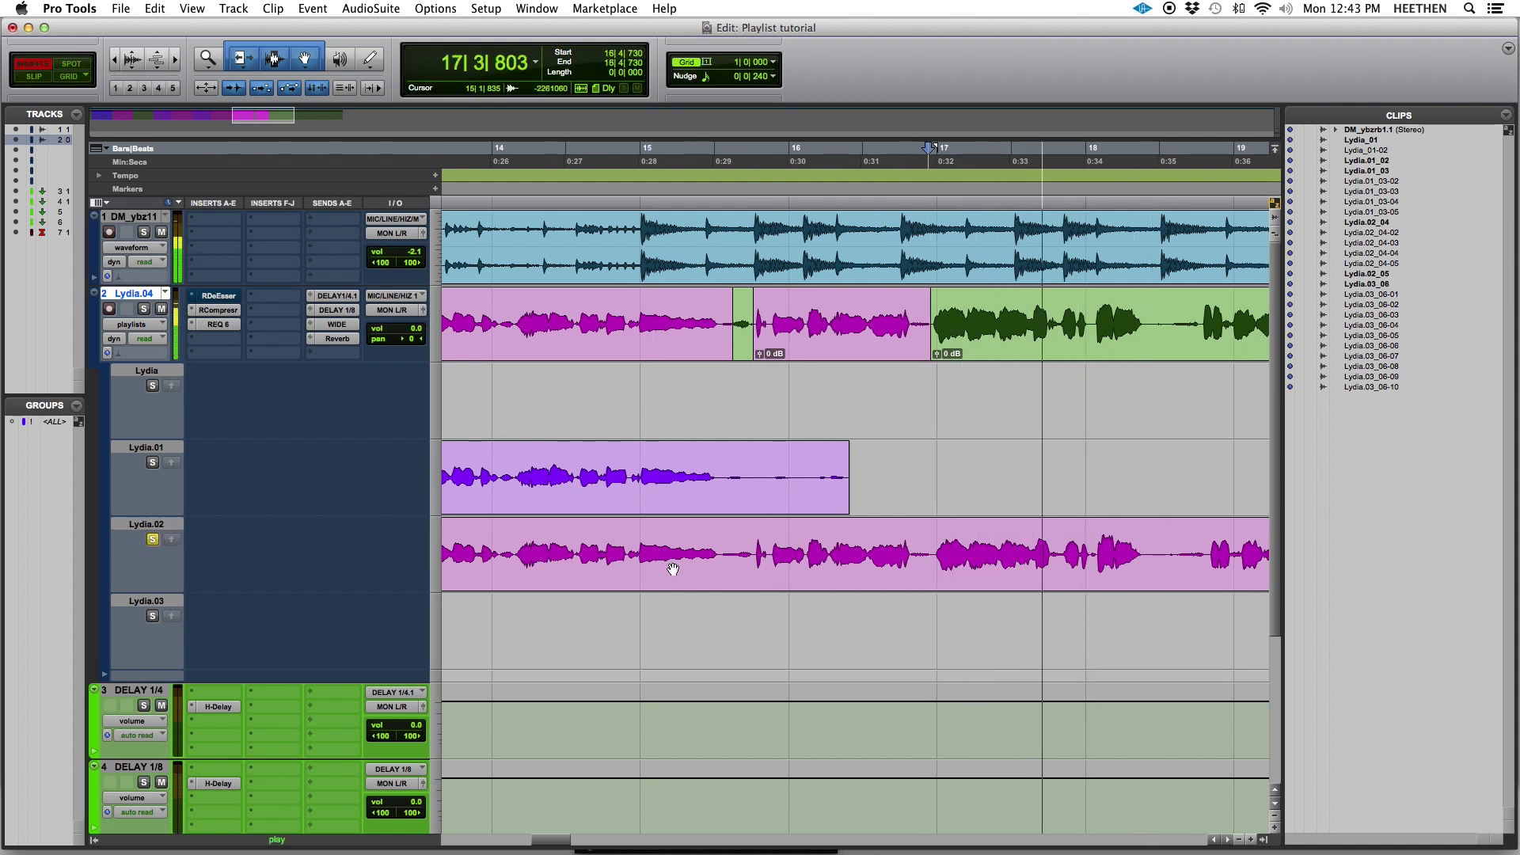
- Stop playback and copy the .02 lane's phrase from about 16|4|791 to 18|3|154 to the main playlist
scroll(669, 558, left, 5)
key(space)
drag(667, 551, 901, 568)
click(171, 539)
- Audition the following section from about 17|3|512 with the .02 lane soloed, and again with it unsoloed
key(space)
click(768, 552)
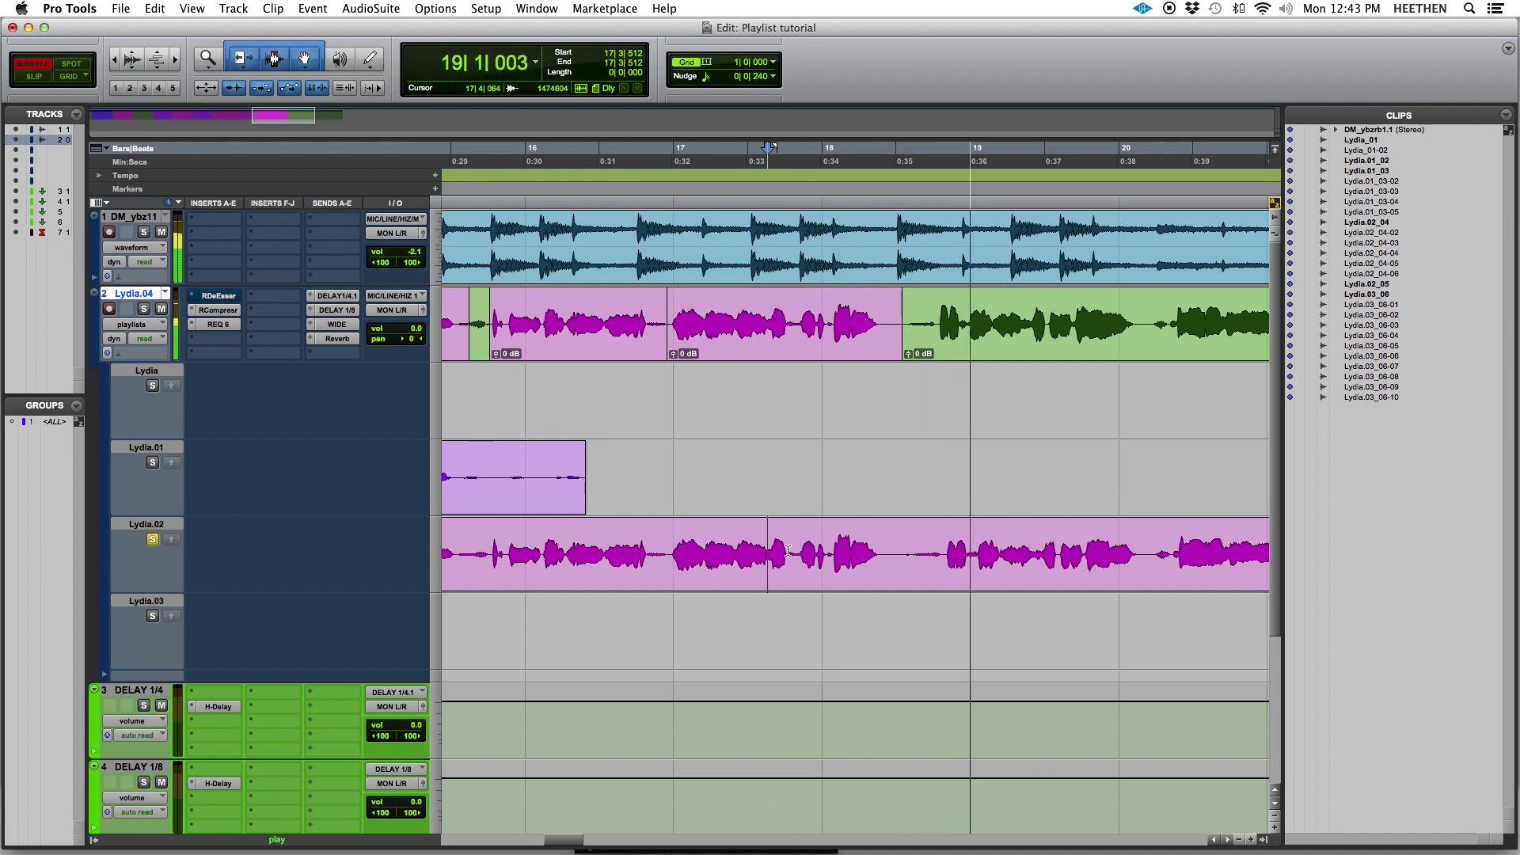
key(super+bracketleft)
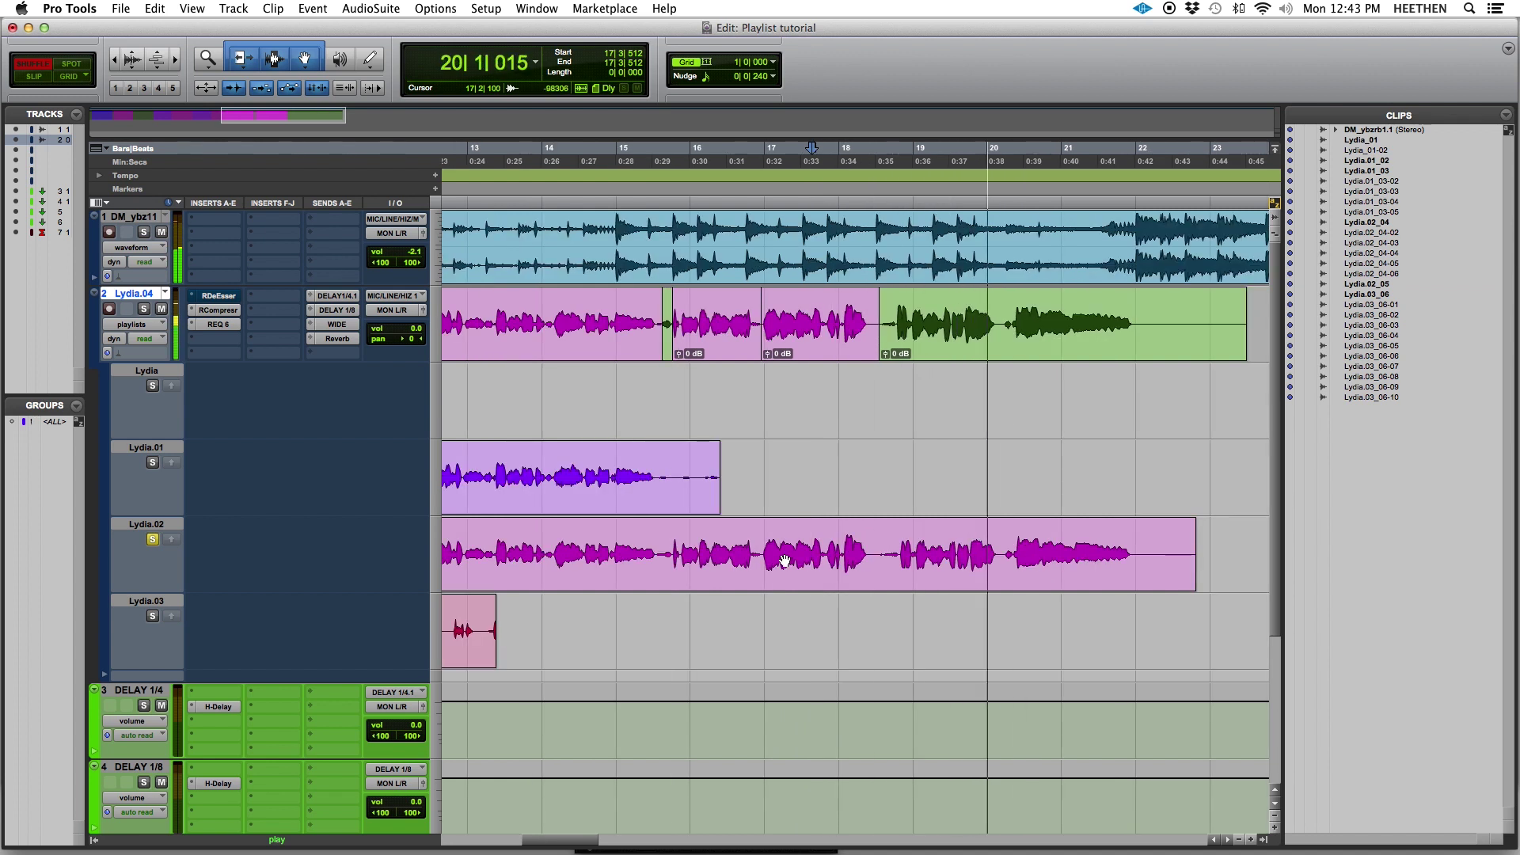
key(space)
click(152, 539)
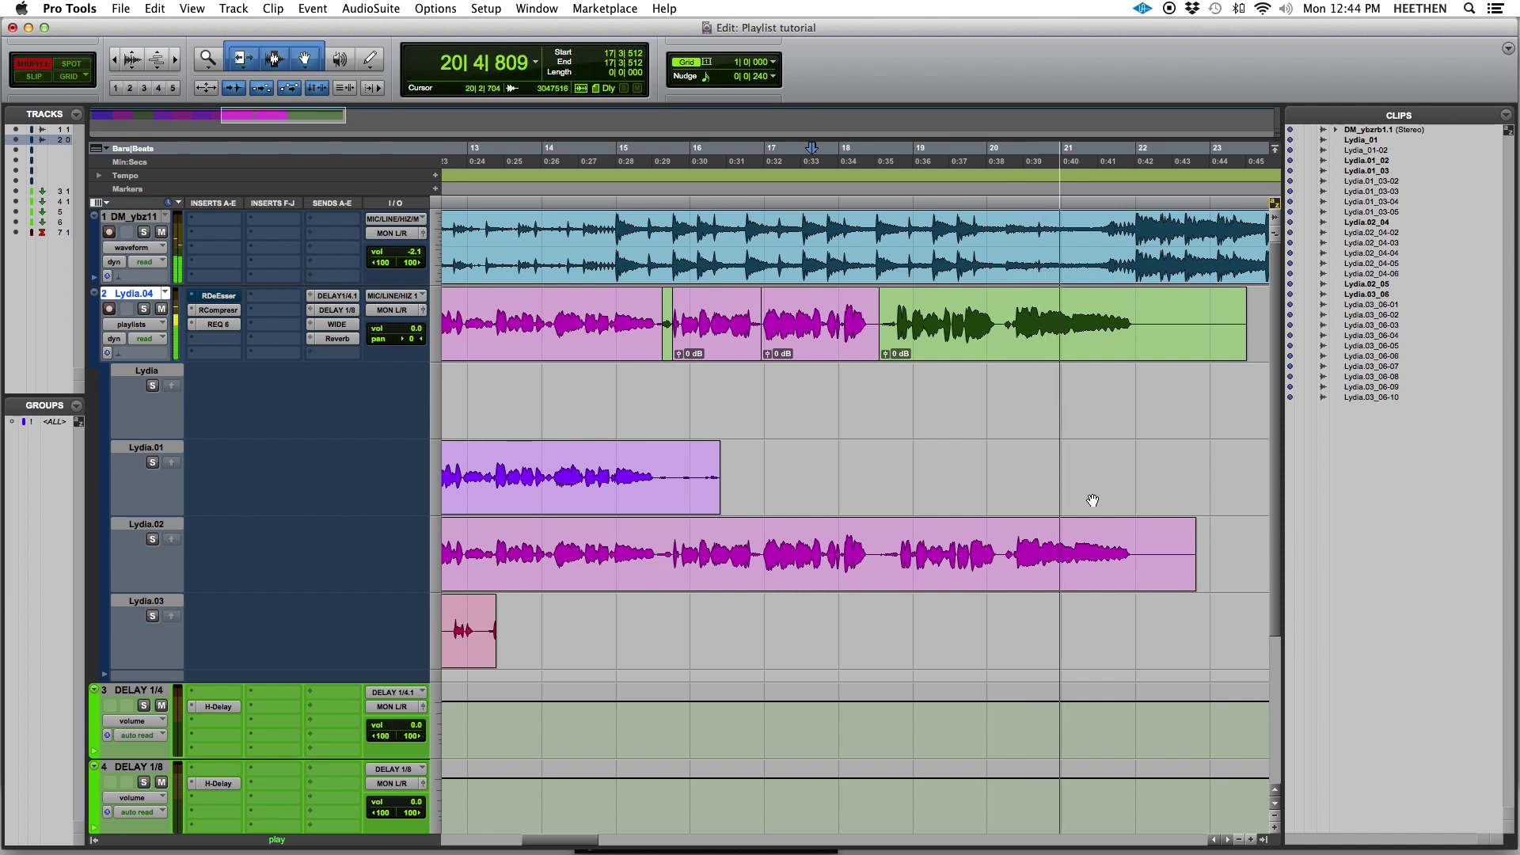
- Compare the final phrase from about 20|2|049 on the main playlist and on the soloed .02 lane, and stop playback
click(1007, 549)
key(space)
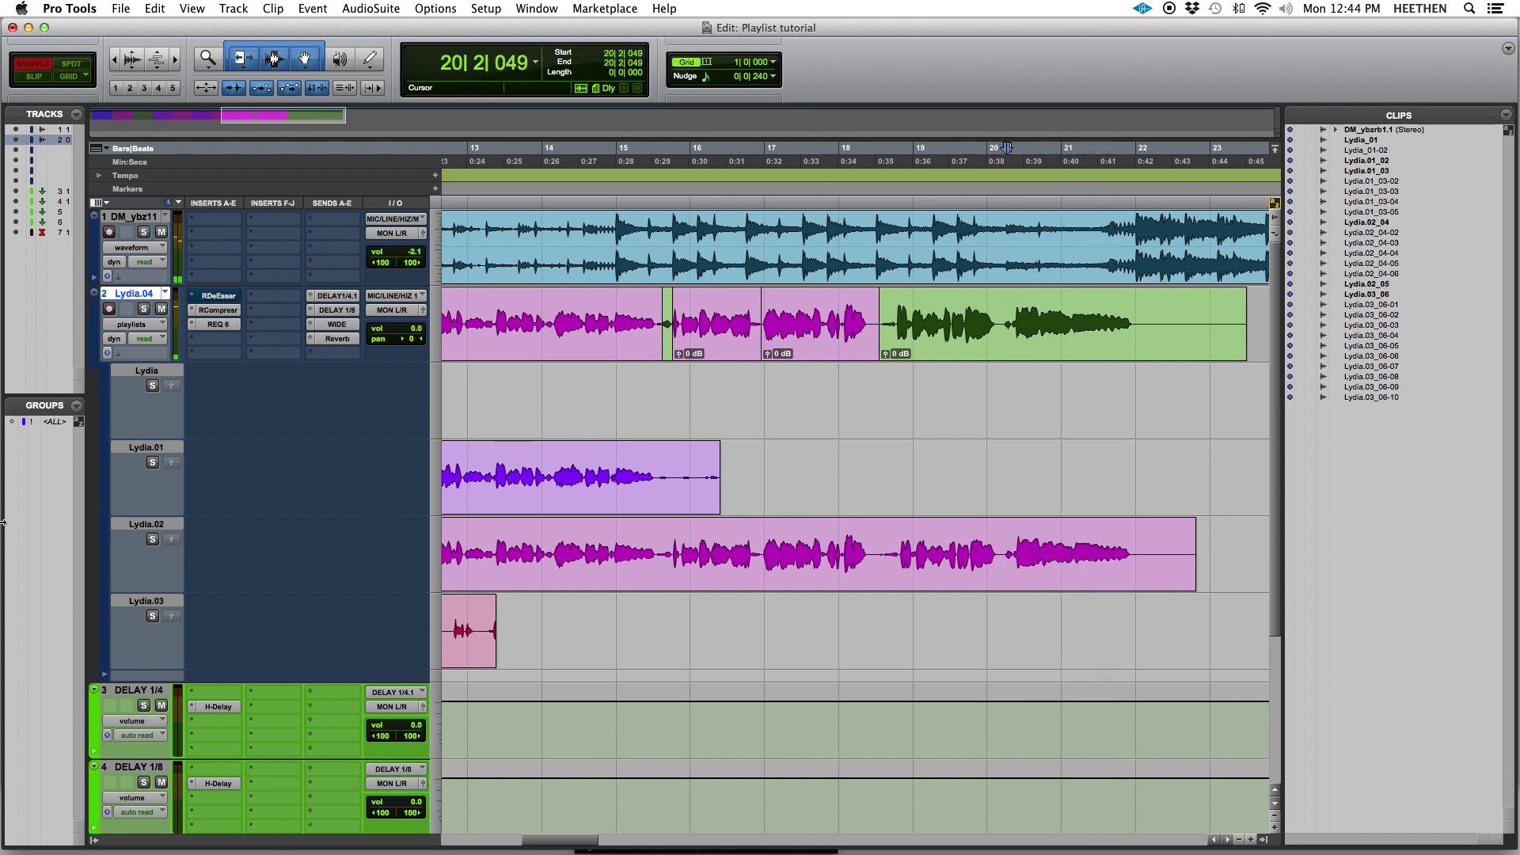
click(153, 540)
key(space)
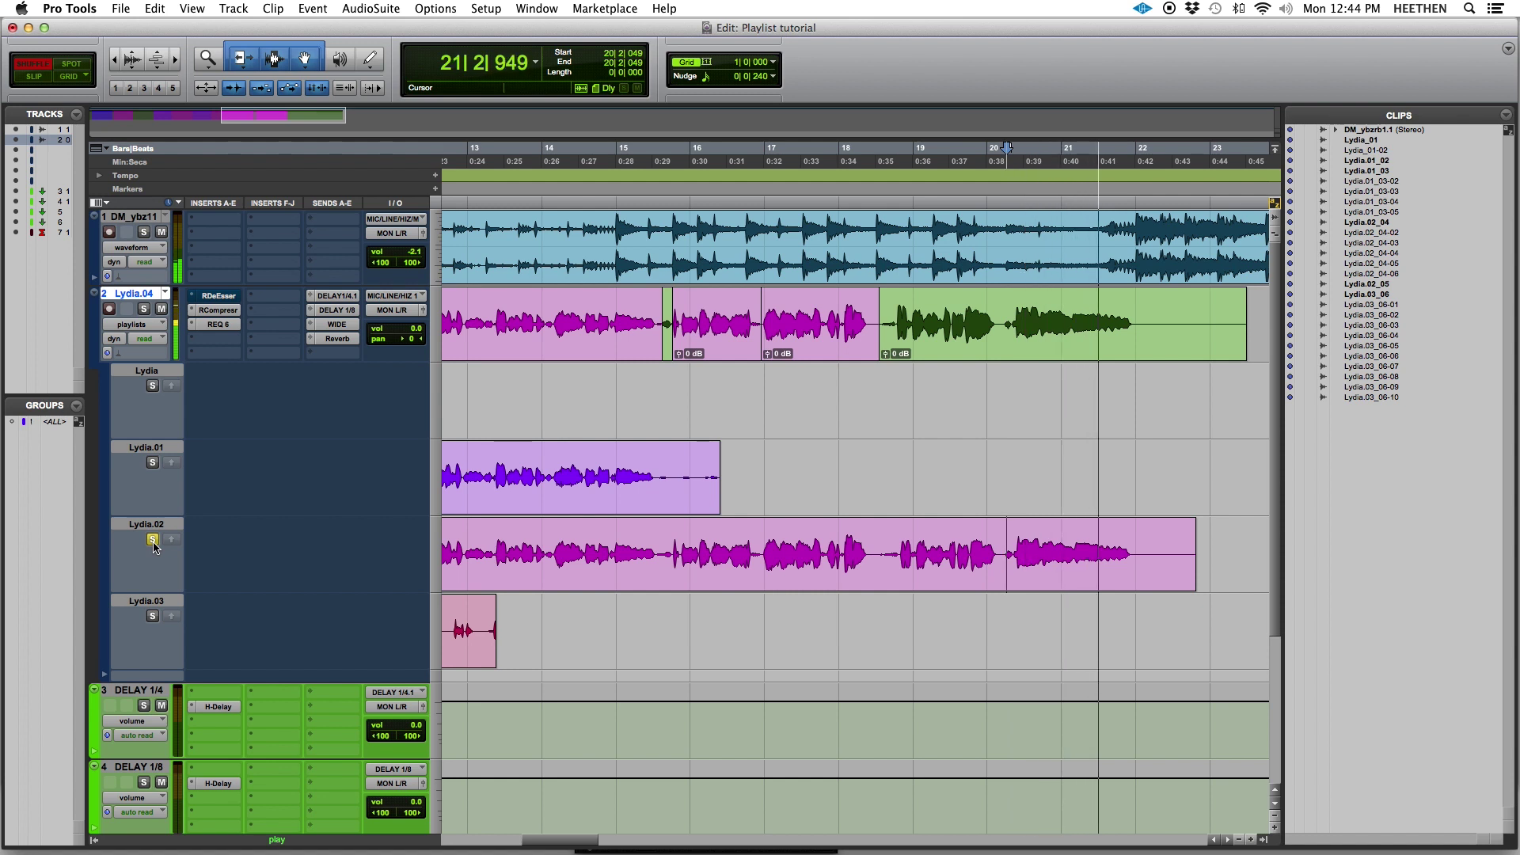
key(space)
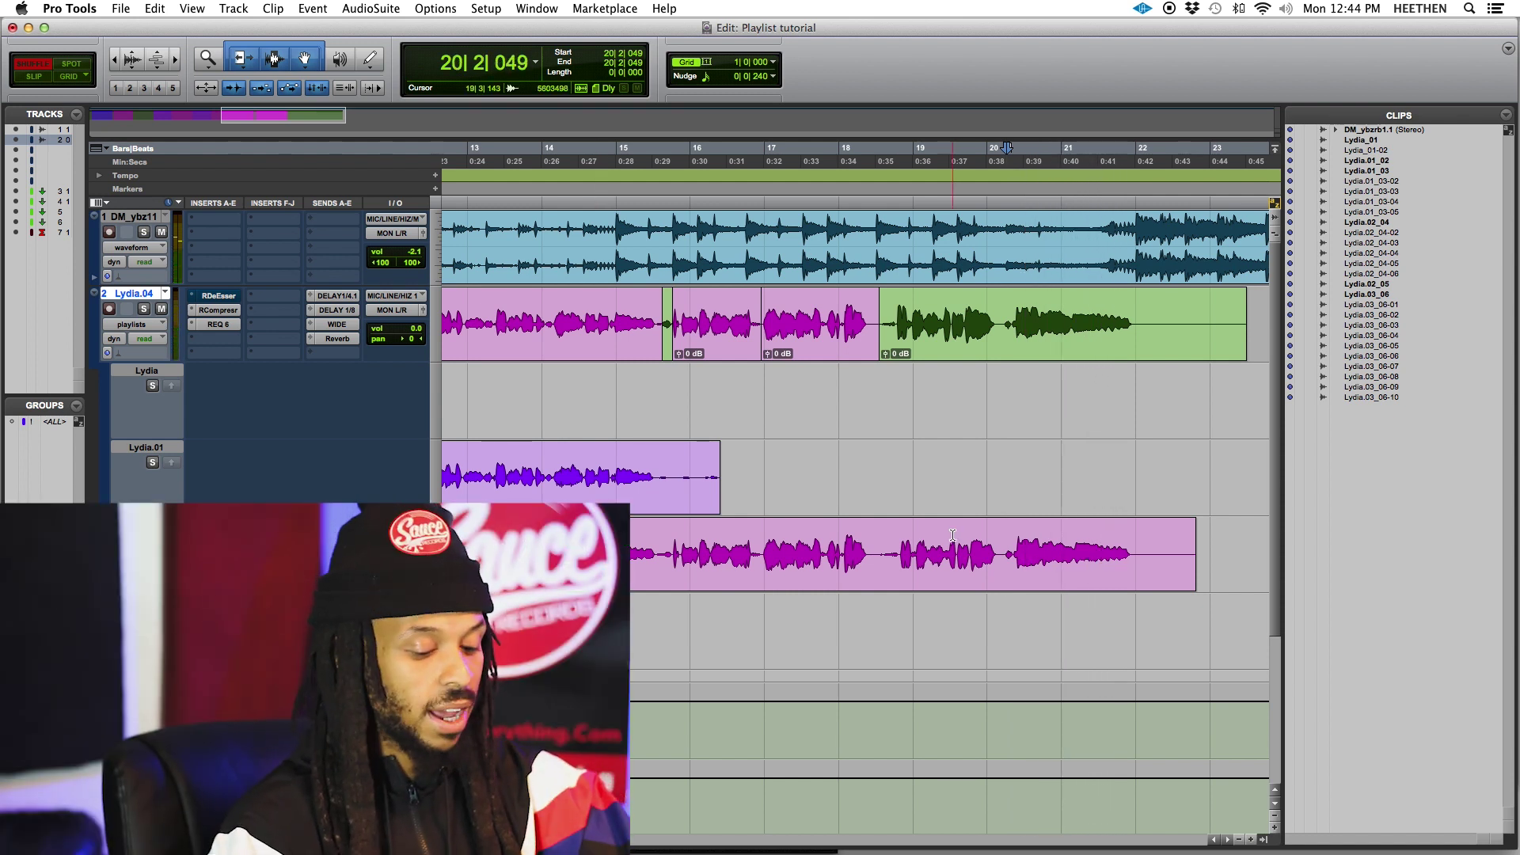
- Switch the vocal track's view from playlists to waveform
key(r)
key(r)
key(r)
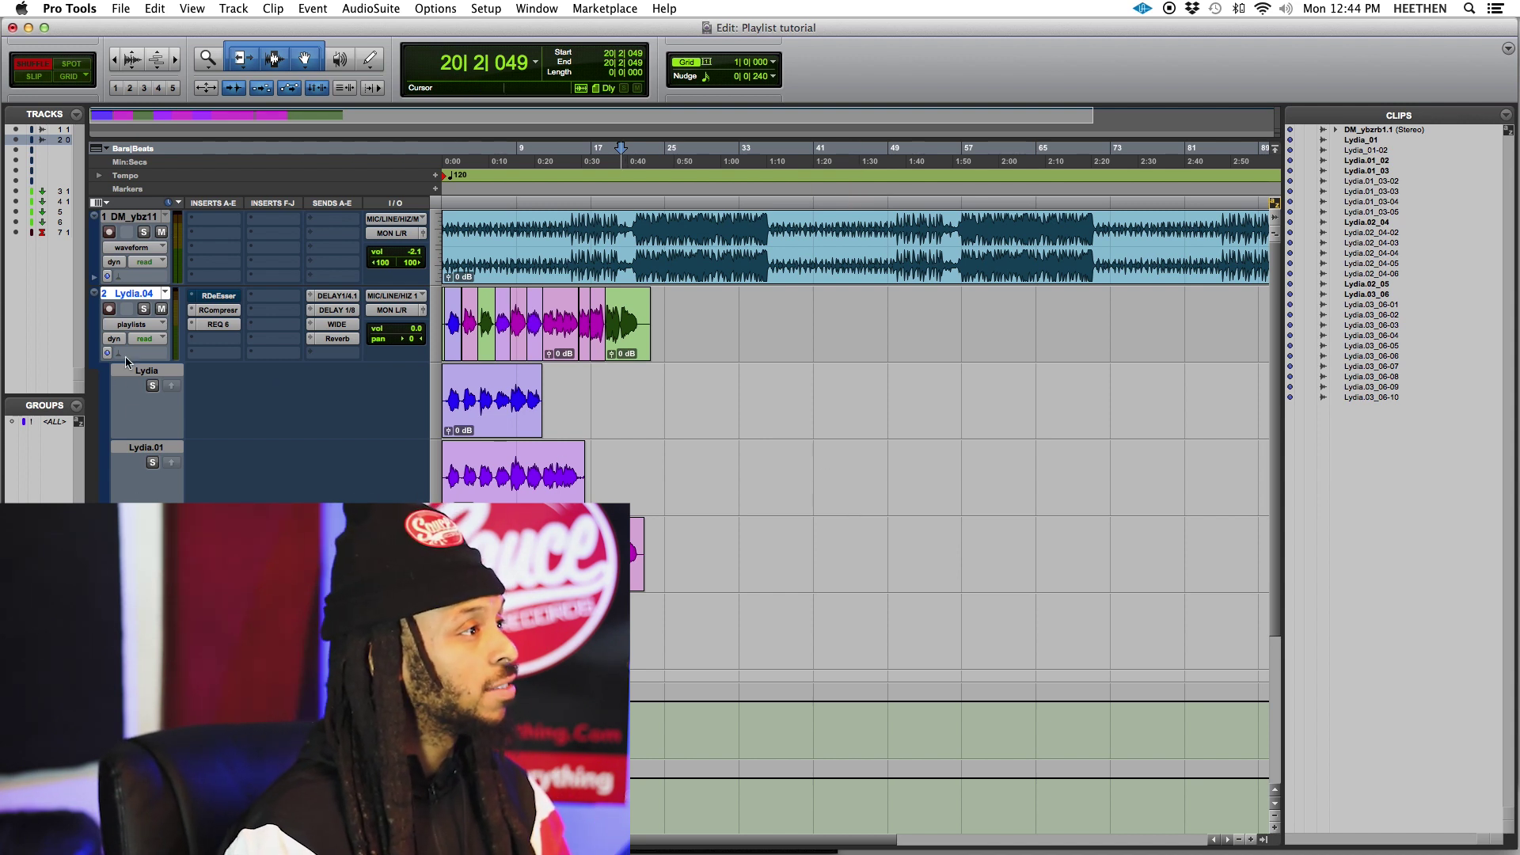
click(123, 325)
click(132, 366)
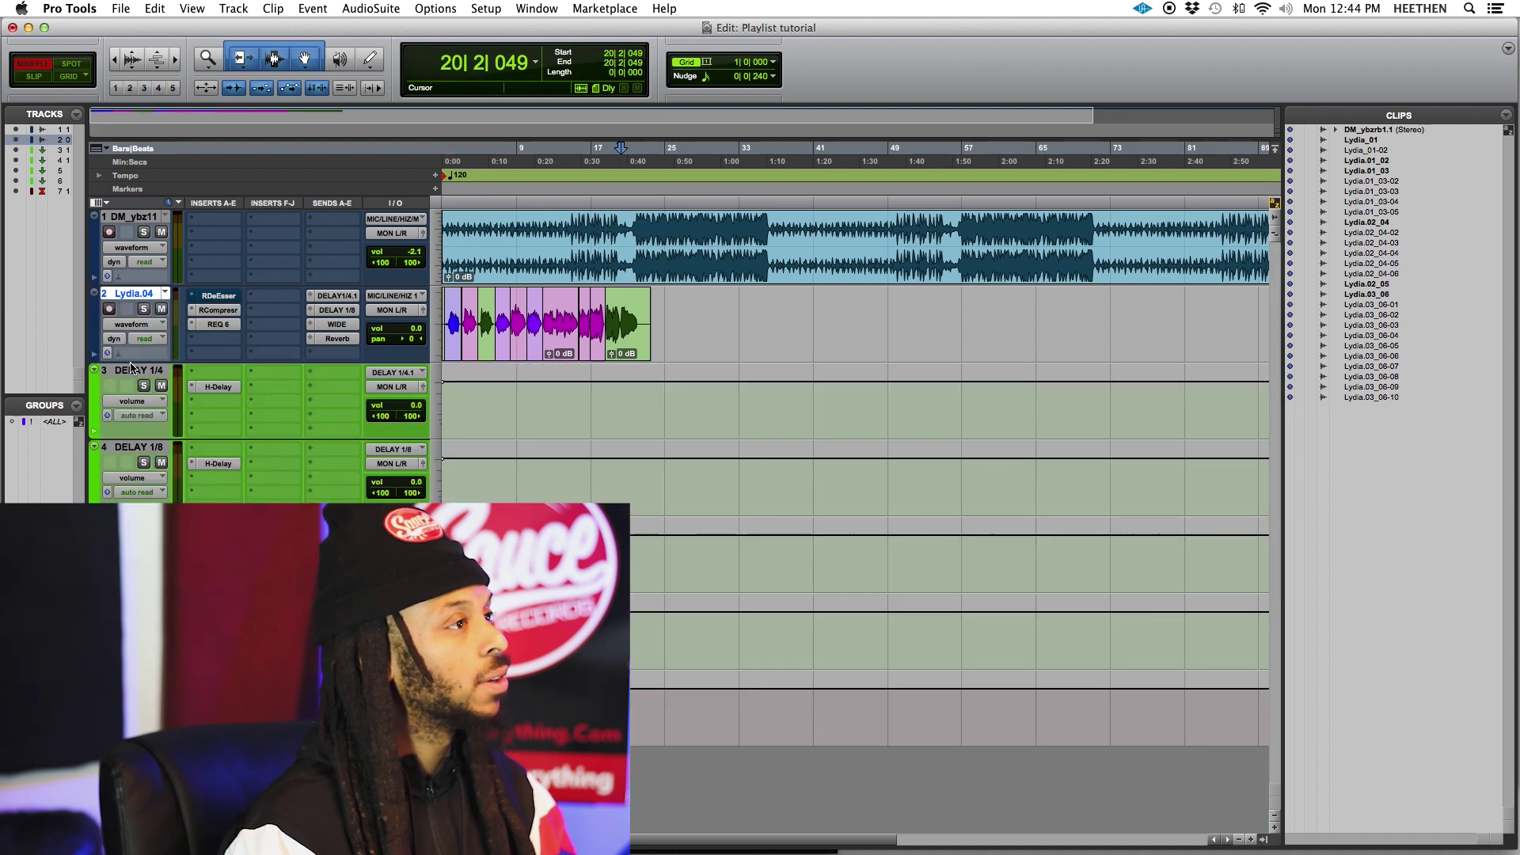
- Trim the last clip's end to about 22|4|320 and, in Slip mode, crossfade its start with the preceding clip near 18|3
click(639, 336)
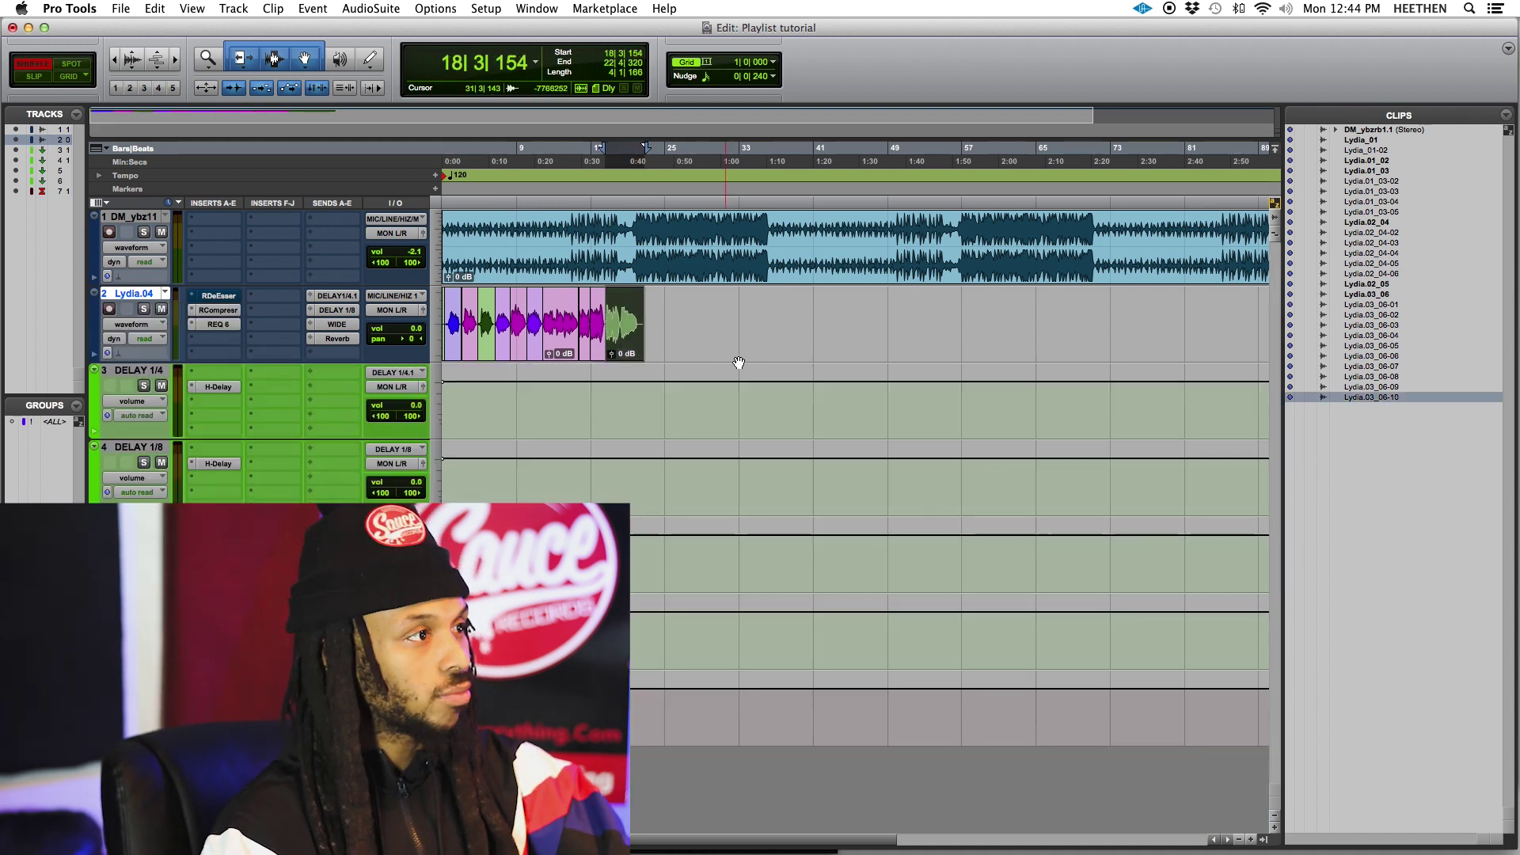
key(super+bracketright)
key(super+bracketright)
key(super+bracketright)
key(super+bracketright)
key(super+bracketright)
mouse_move(857, 331)
mouse_down()
mouse_move(827, 360)
mouse_move(880, 346)
mouse_up()
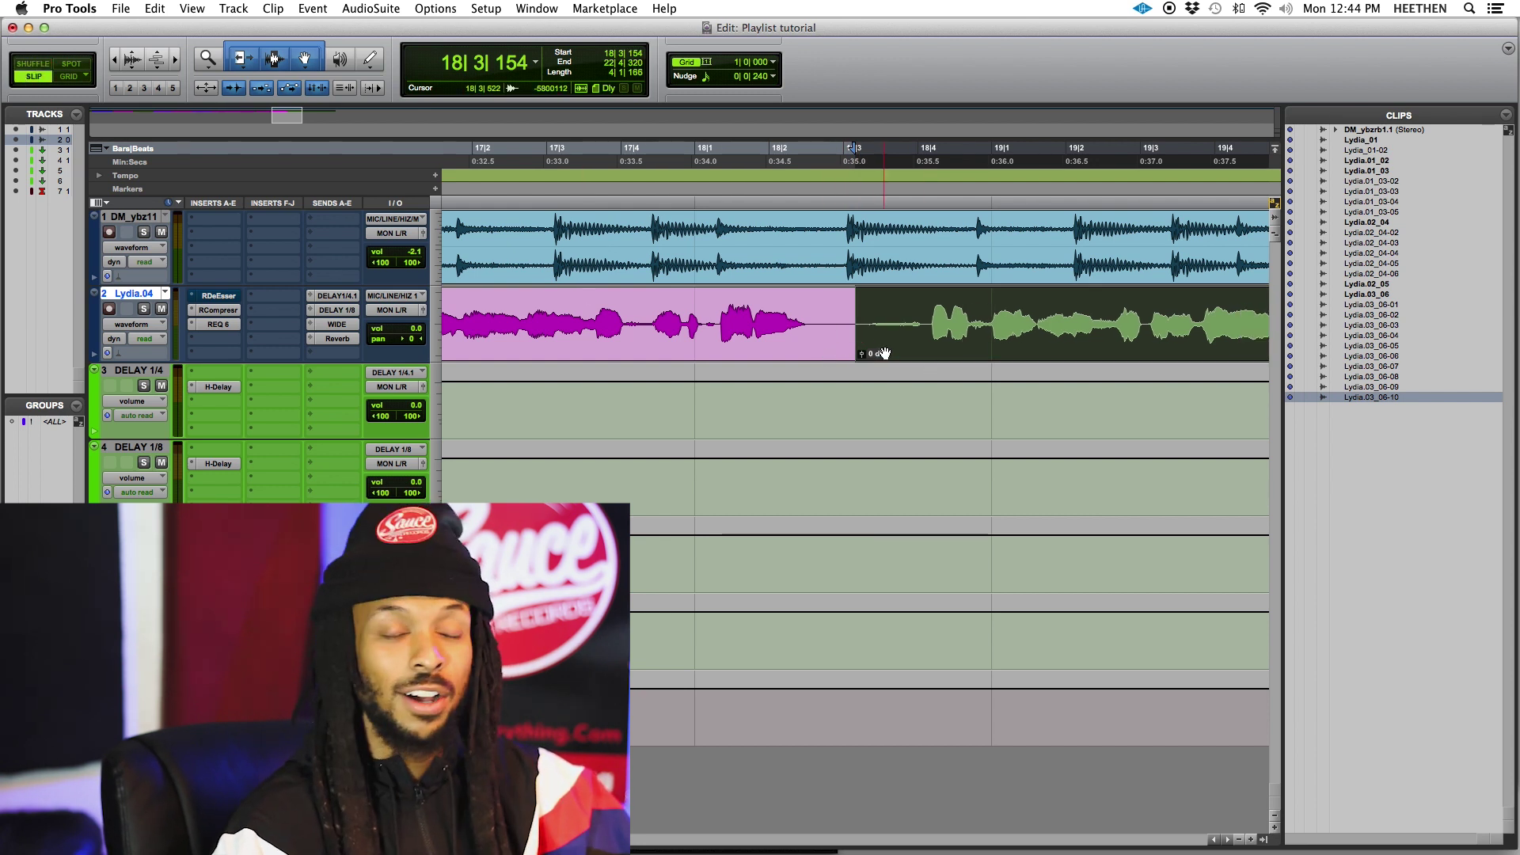
drag(864, 331, 819, 350)
click(776, 349)
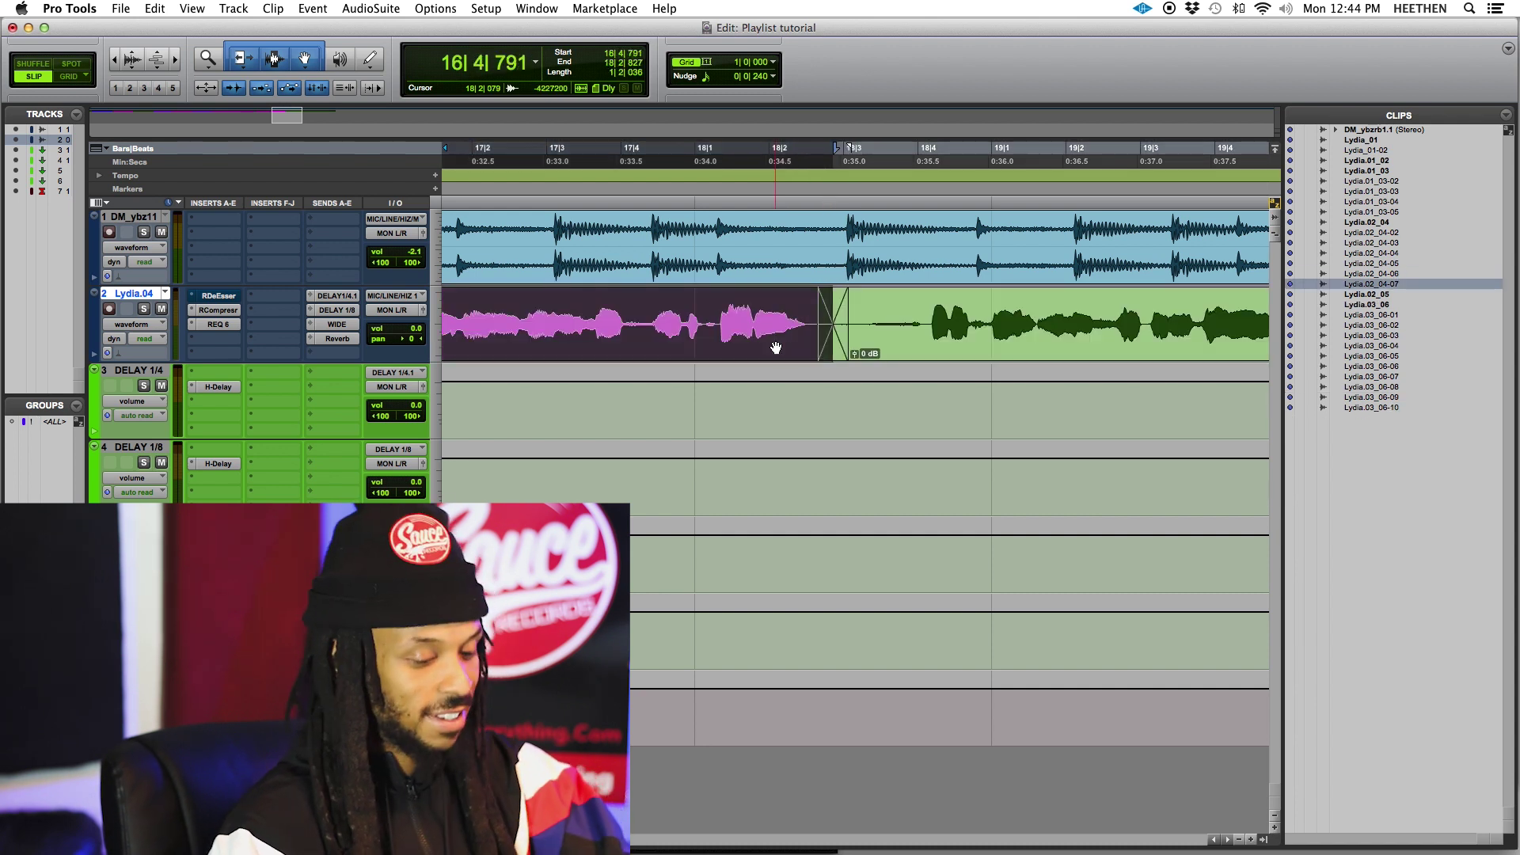
- Move the clip join just before bar 17 to about 16|4|894 and crossfade it
key(Left)
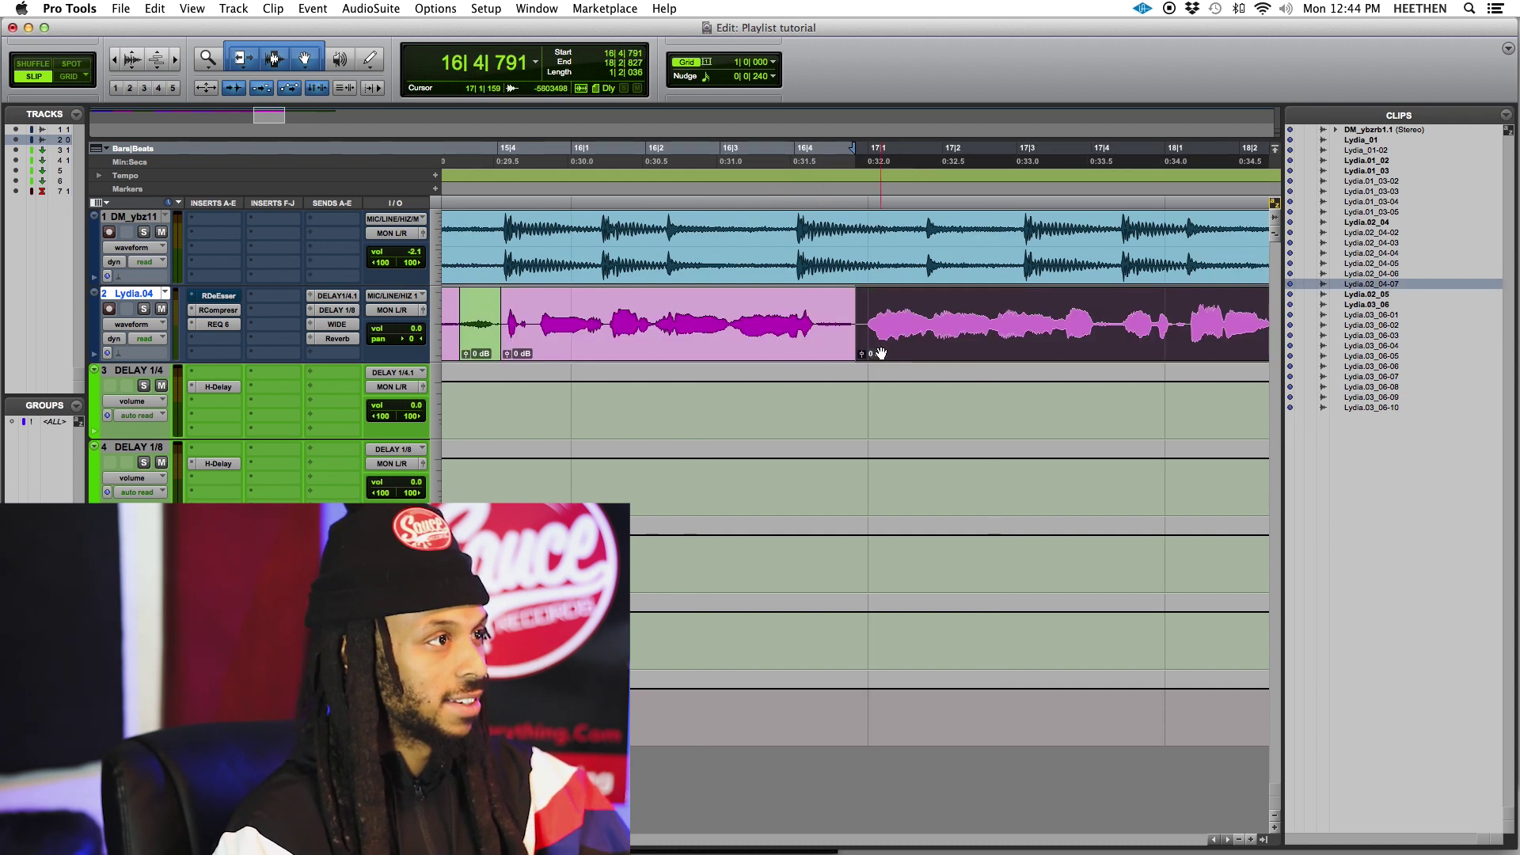
drag(852, 342, 868, 341)
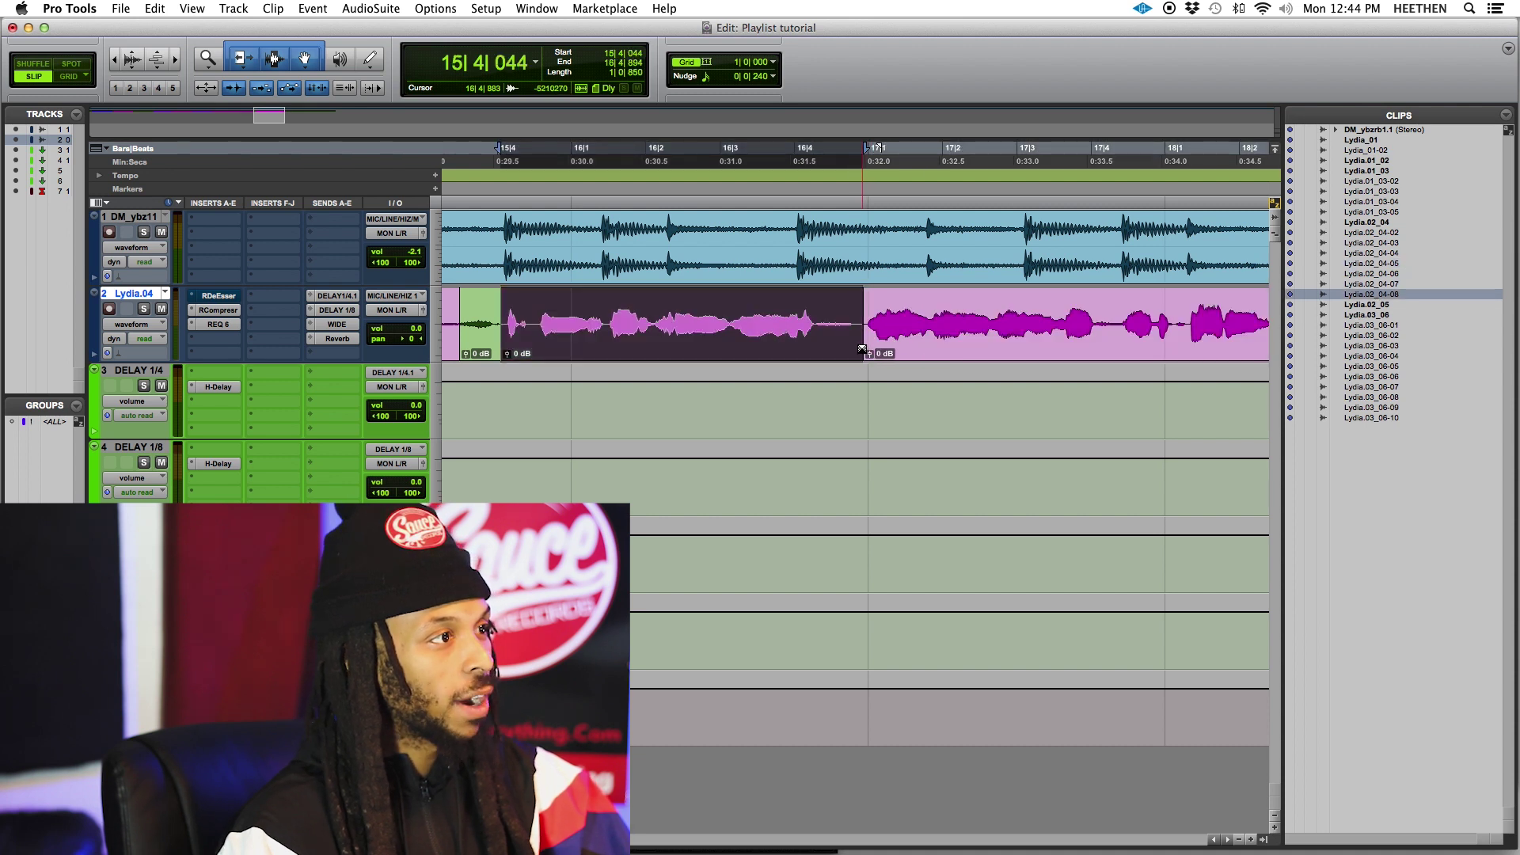
click(667, 347)
- Extend the clip ending near 15|3 over the short green clip to about 15|4|054 and crossfade the join
scroll(558, 349, left, 2)
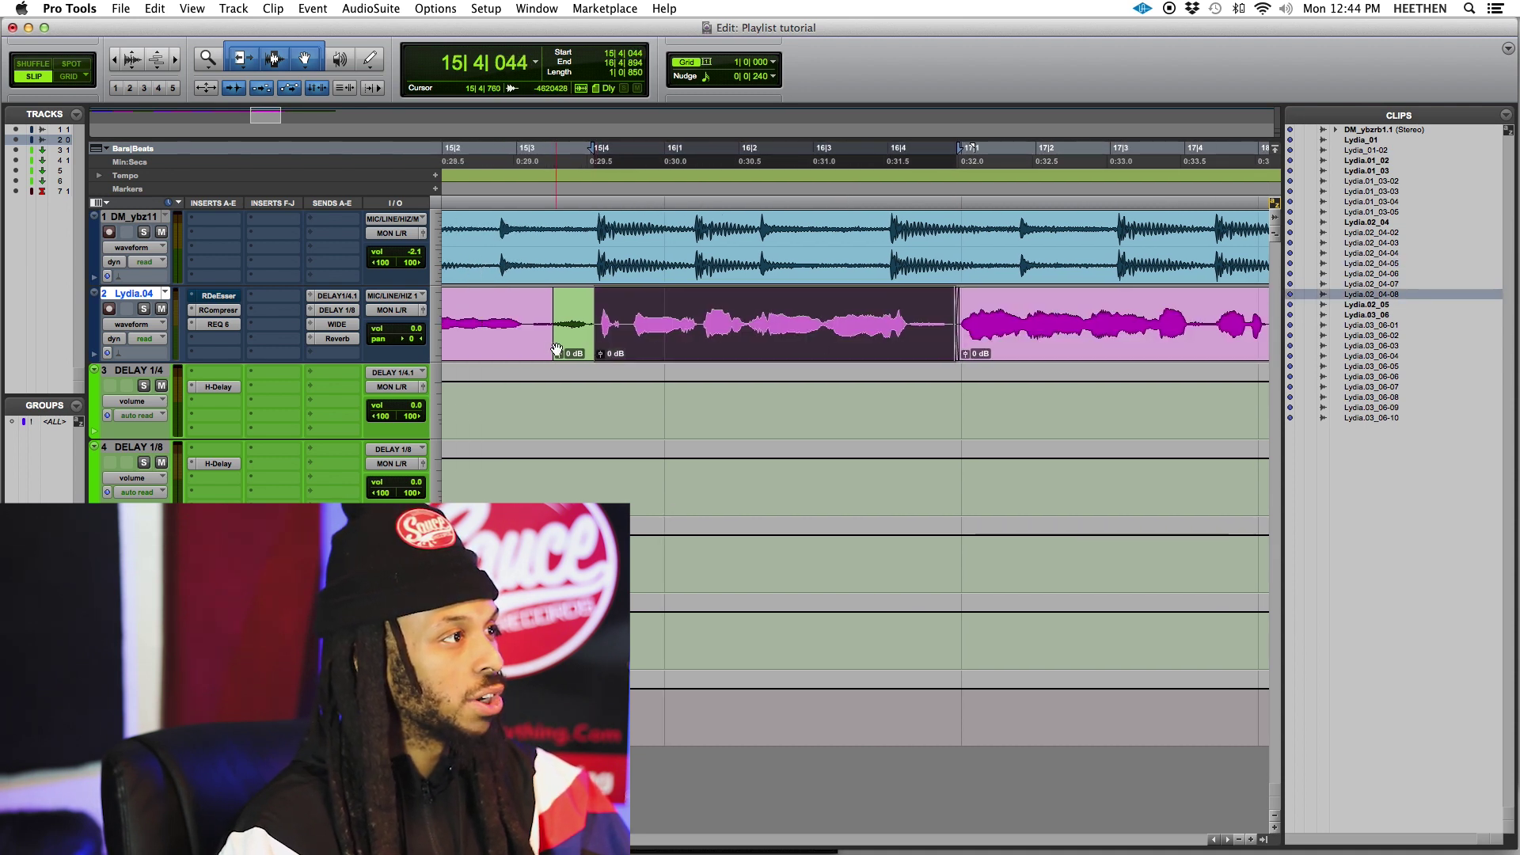
click(590, 349)
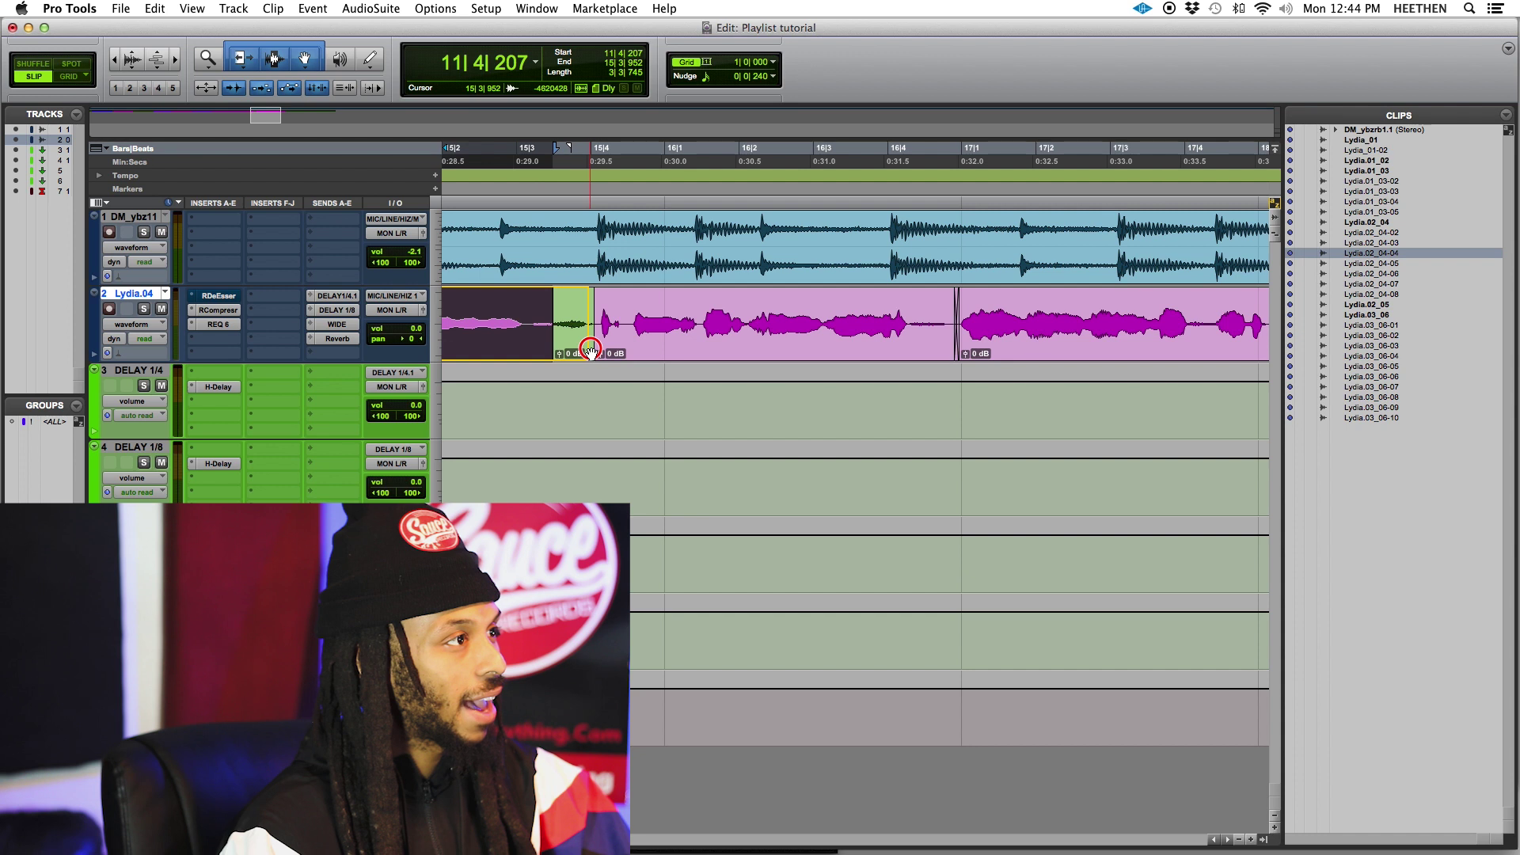
drag(593, 347, 597, 349)
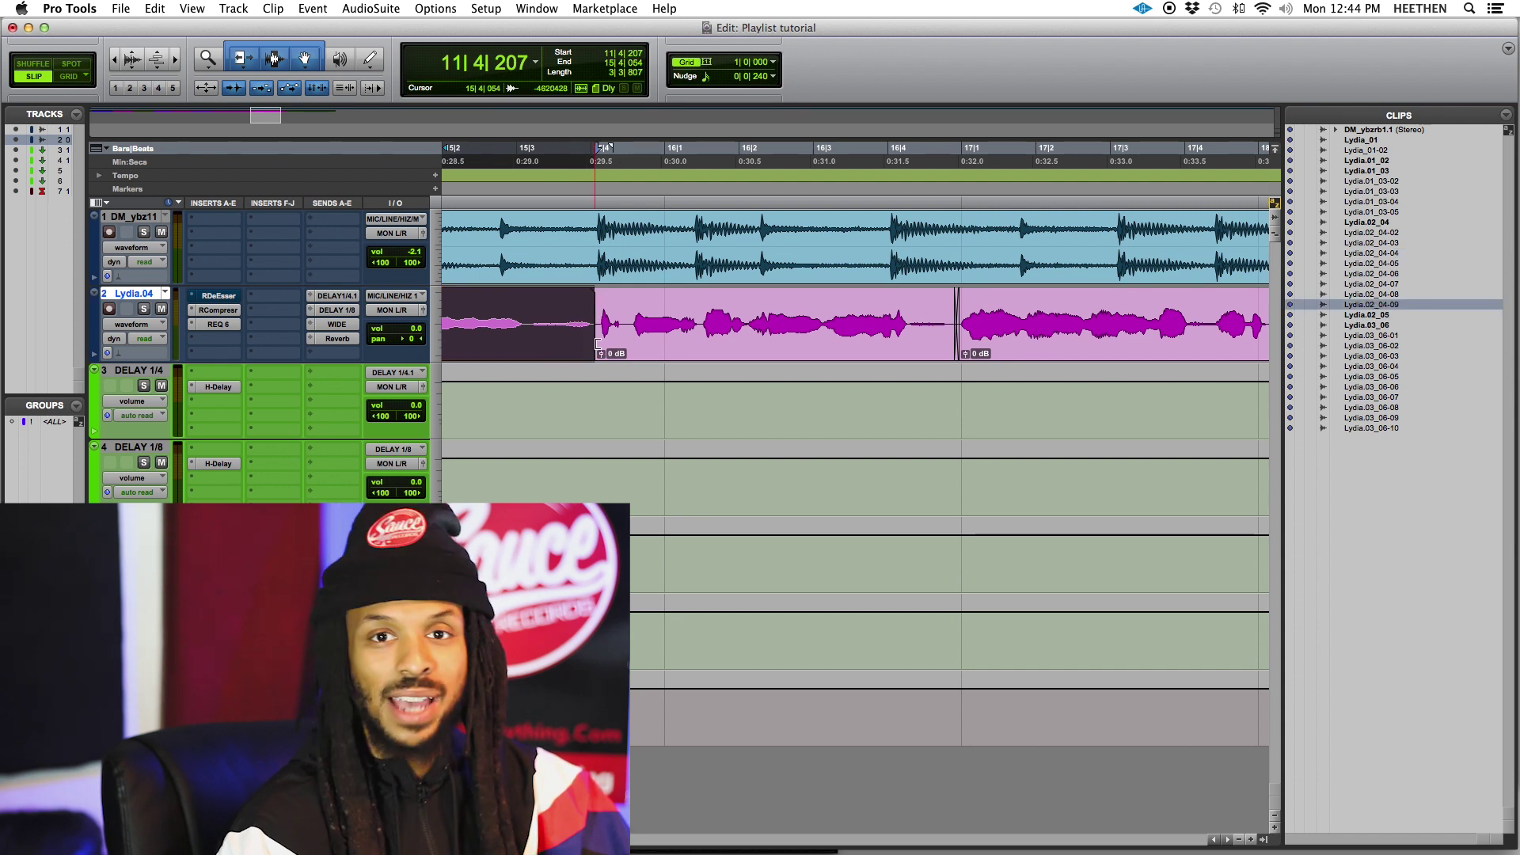
click(596, 347)
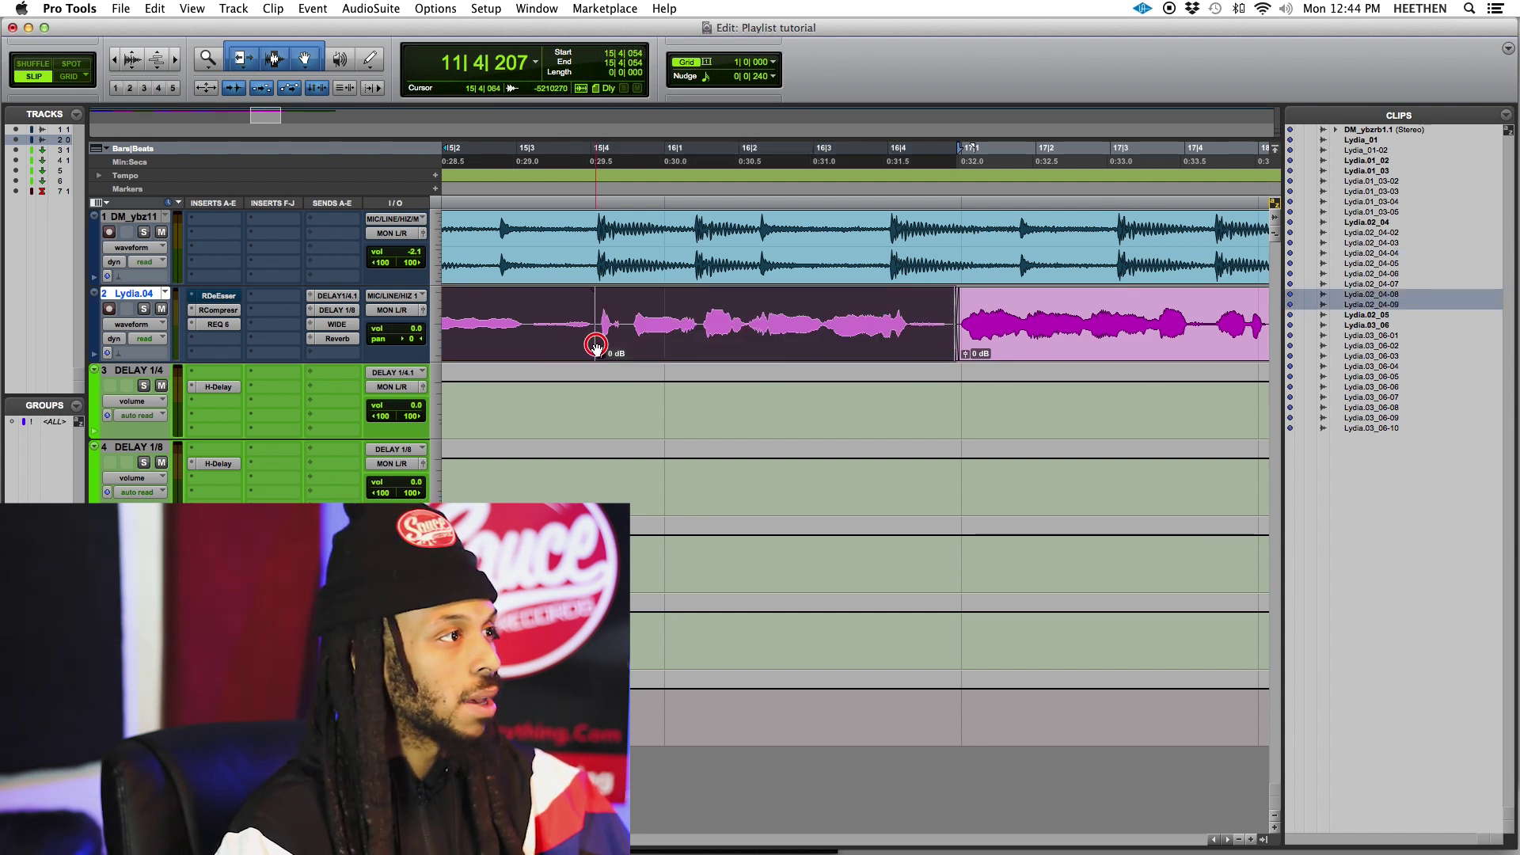
click(543, 346)
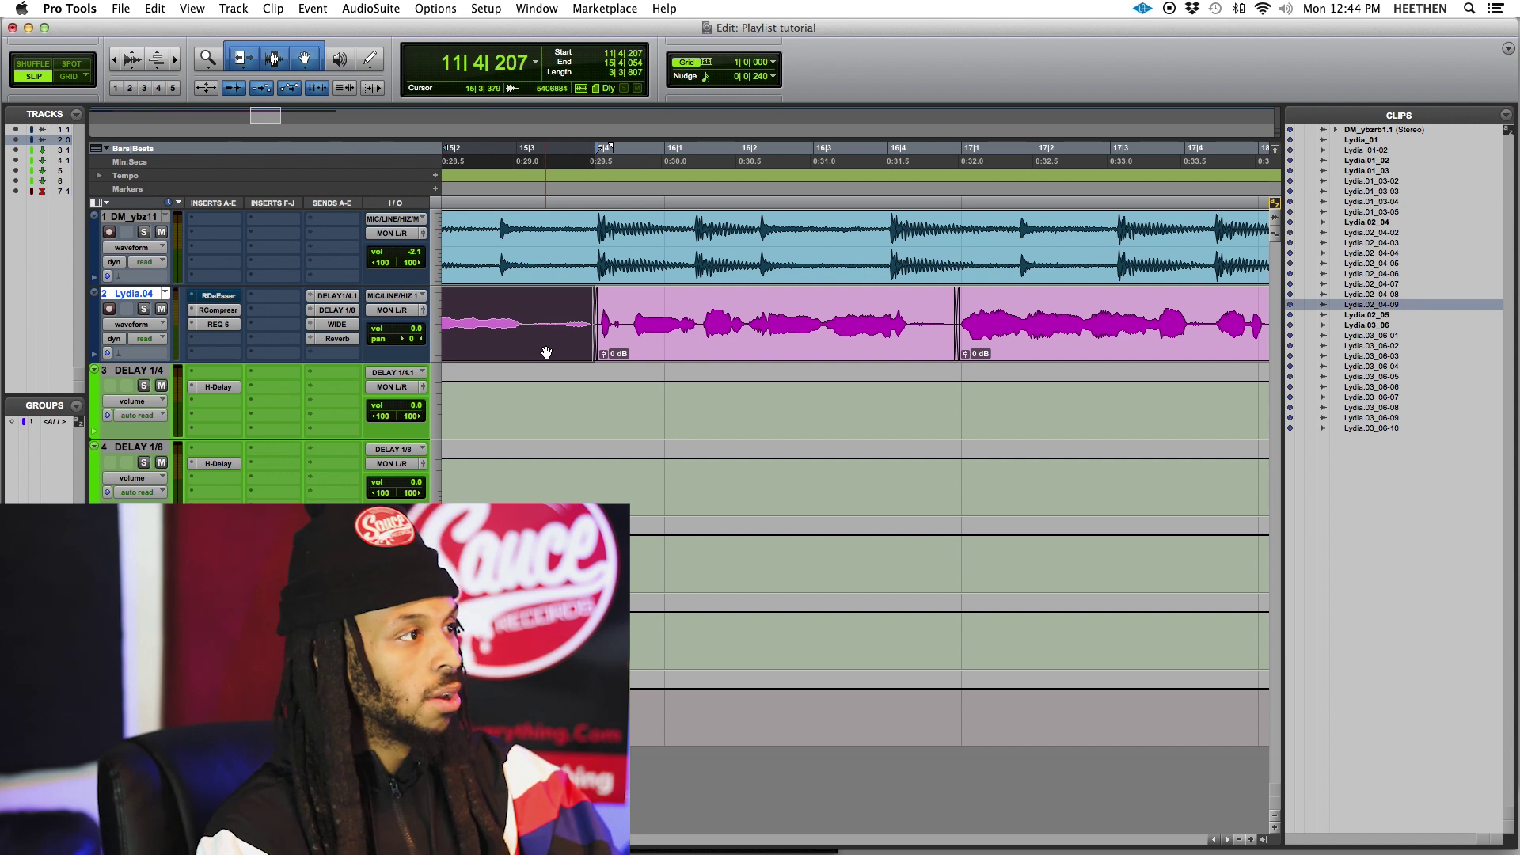
- Adjust the two clip joins to about 11|3|952 and 10|1|097 and crossfade both
scroll(610, 352, left, 10)
mouse_move(861, 340)
mouse_down()
mouse_move(839, 344)
mouse_move(851, 352)
mouse_up()
click(774, 353)
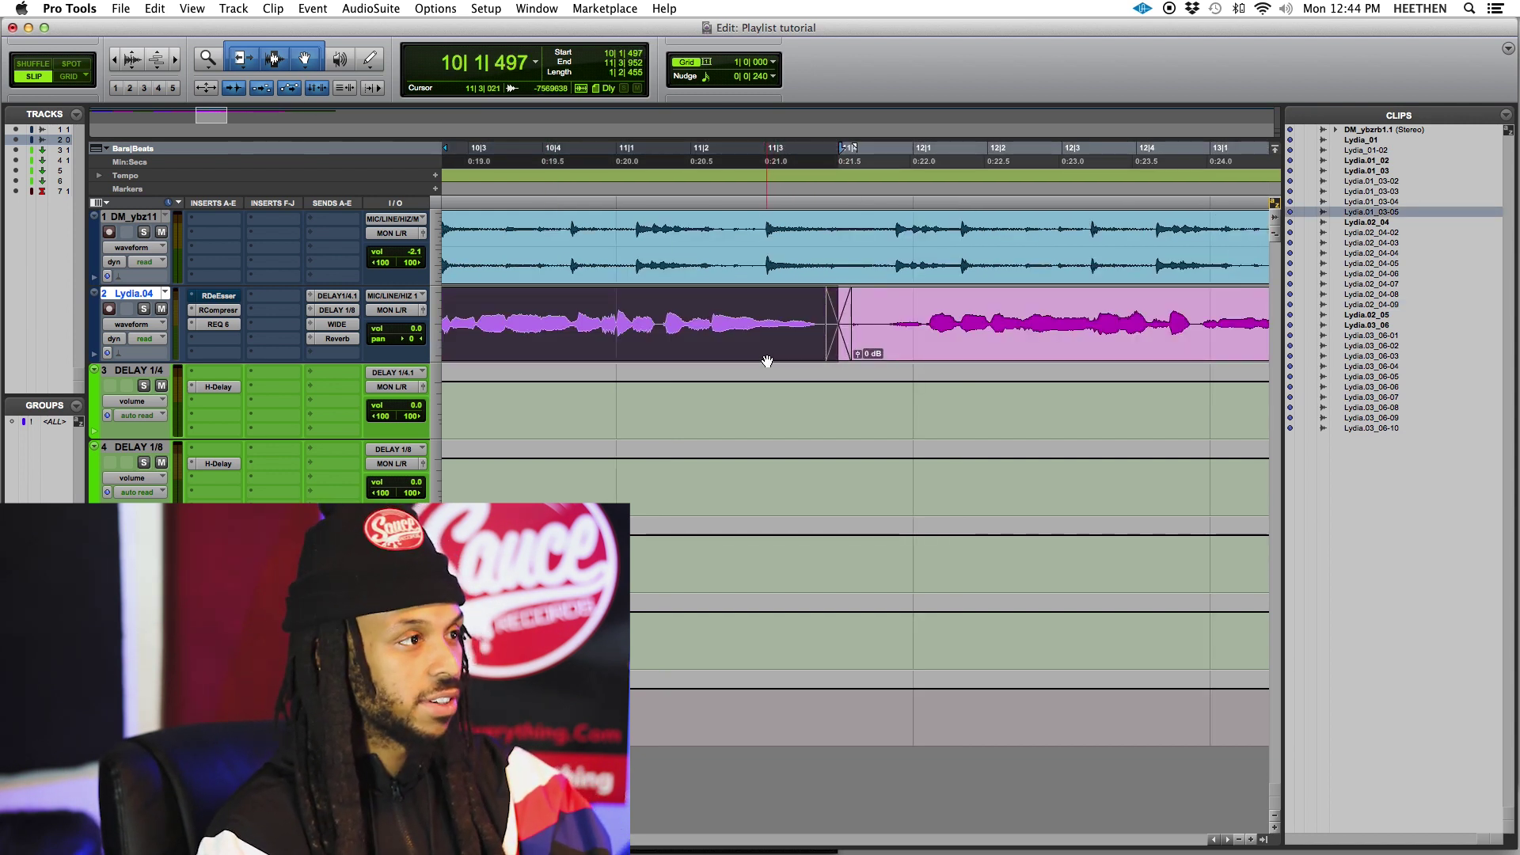
scroll(767, 362, left, 6)
drag(866, 331, 816, 354)
click(768, 354)
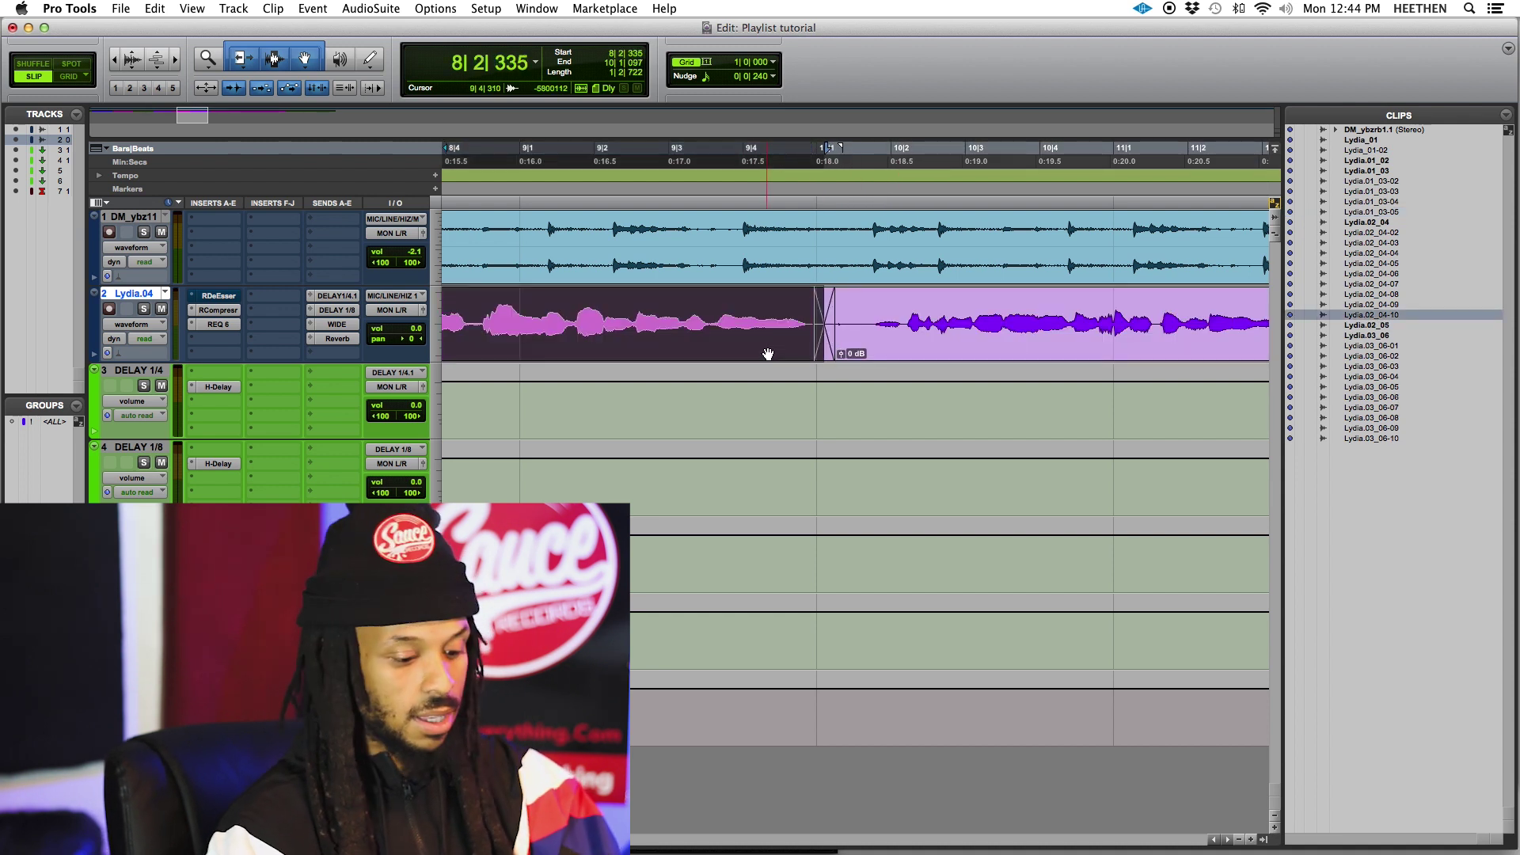
- Move the clip join near 8|2 earlier to about 8|2|028 and crossfade it
scroll(769, 359, left, 6)
drag(861, 339, 832, 342)
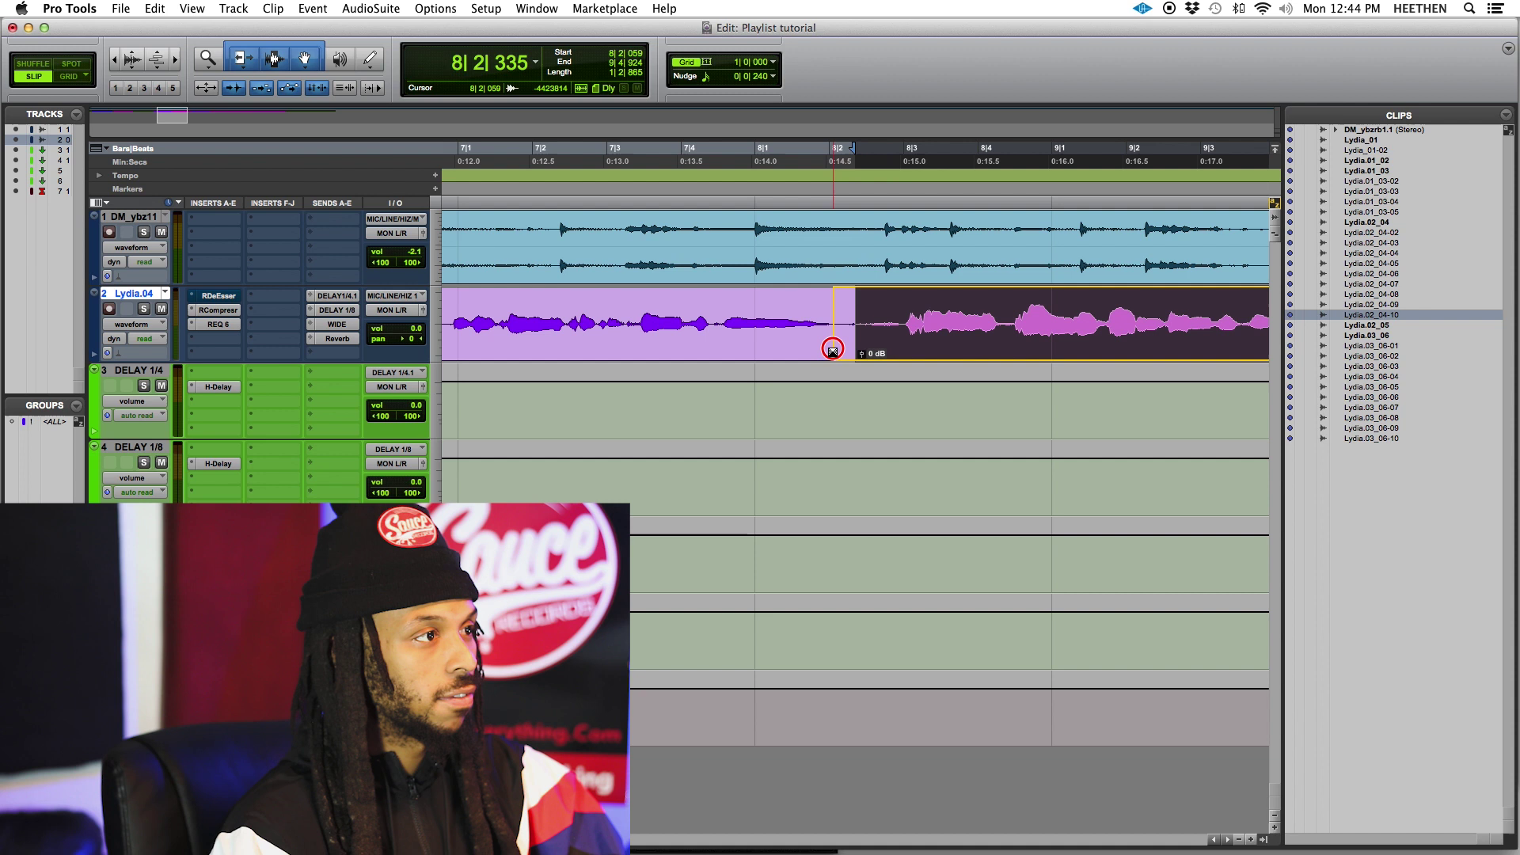
click(791, 350)
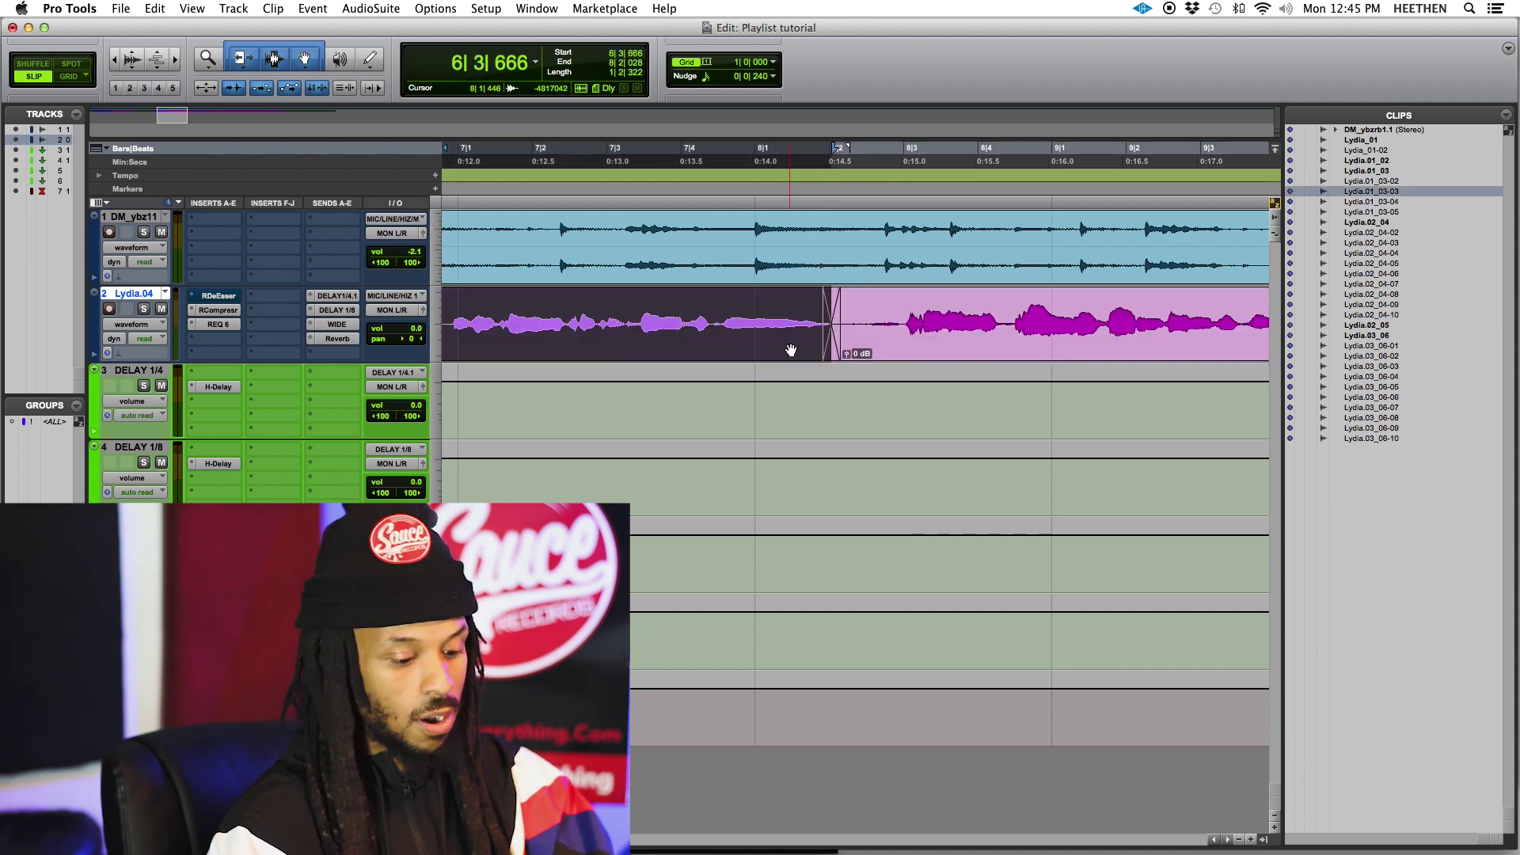
- Crossfade the clip joins from about 6|3|389 to 6|3|574 and from about 2|4|760 to 3|1|169
scroll(791, 350, left, 6)
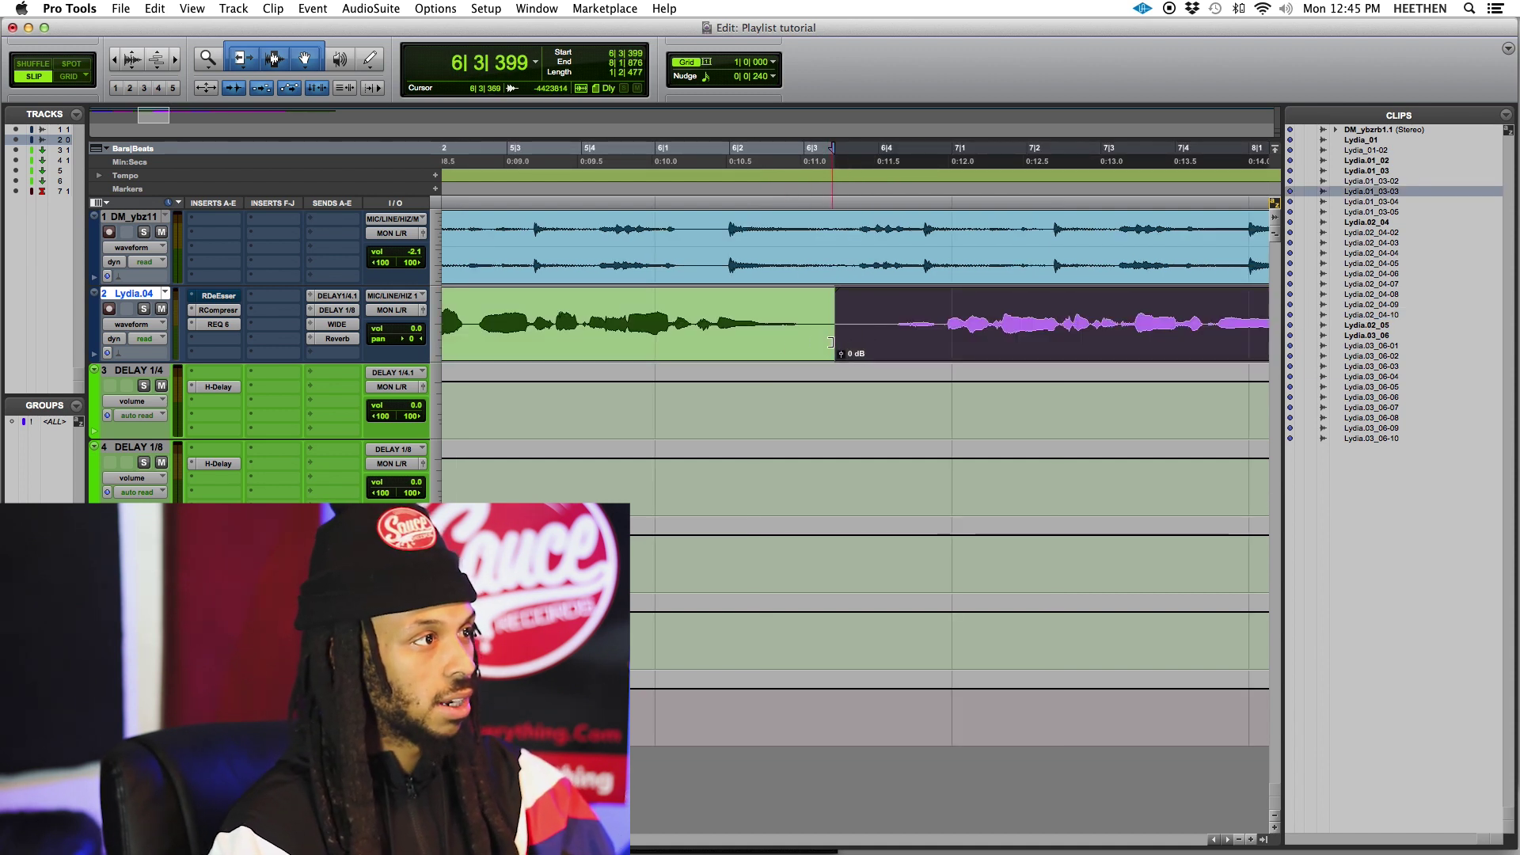
drag(830, 342, 844, 339)
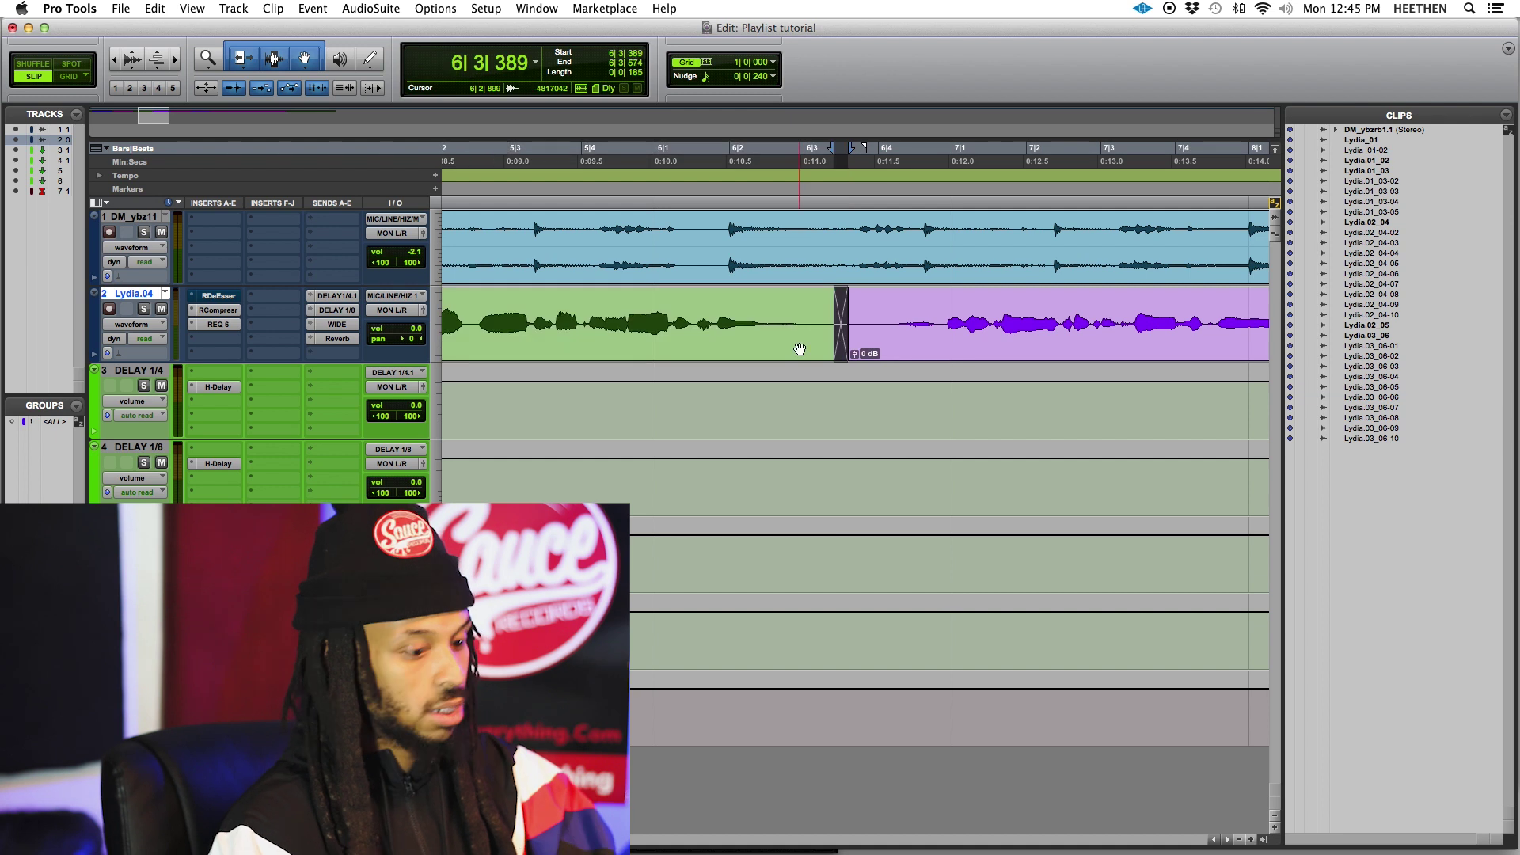
scroll(847, 350, left, 8)
mouse_move(858, 342)
mouse_down()
mouse_move(799, 350)
mouse_move(842, 341)
mouse_up()
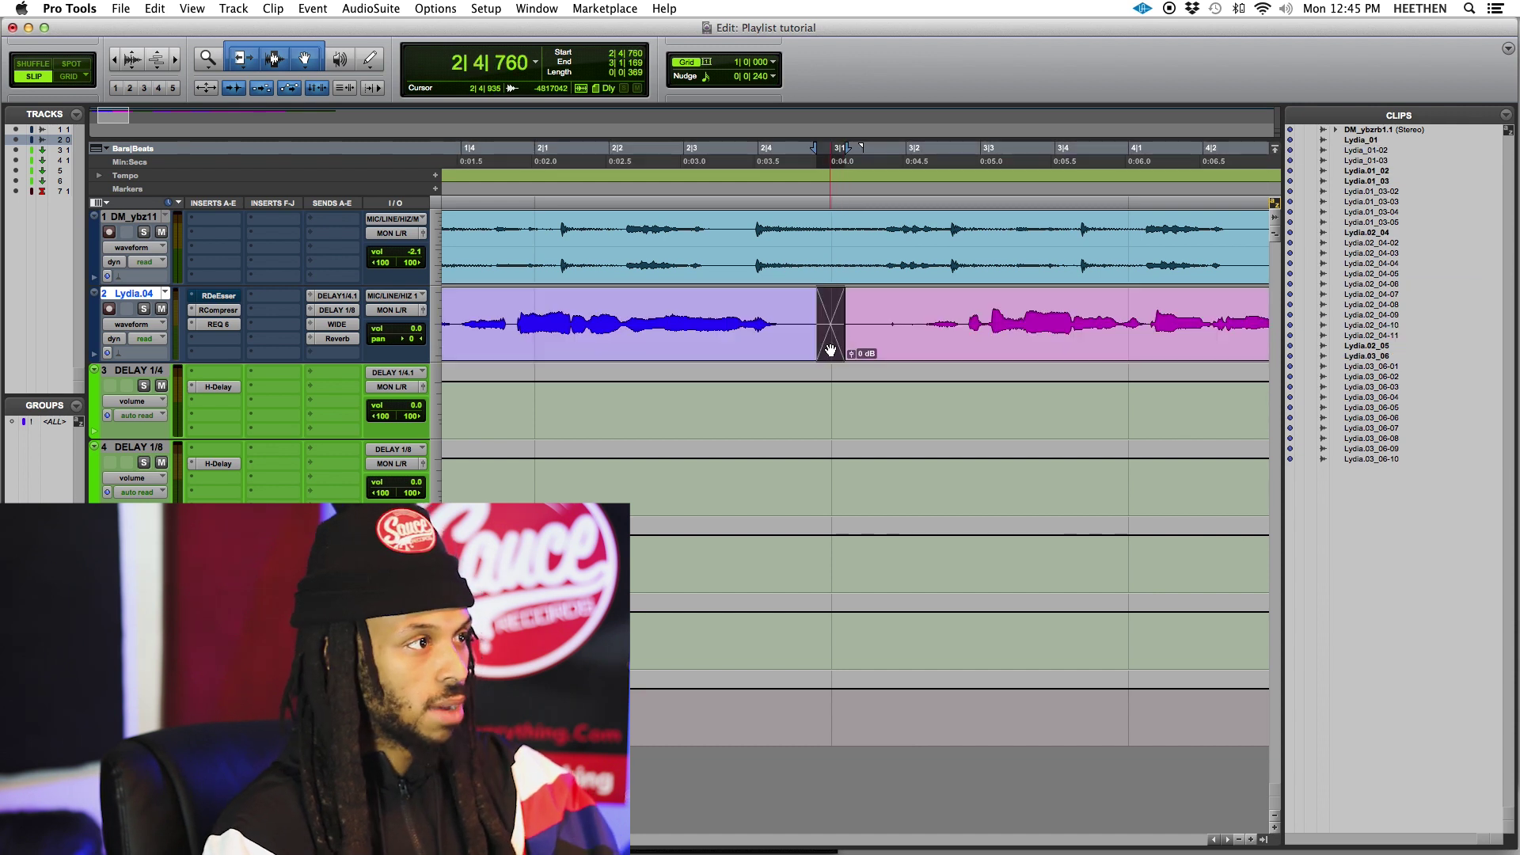
- Trim the silence at the start of the first vocal phrase and remove the empty green clip before it
click(801, 352)
scroll(795, 351, left, 3)
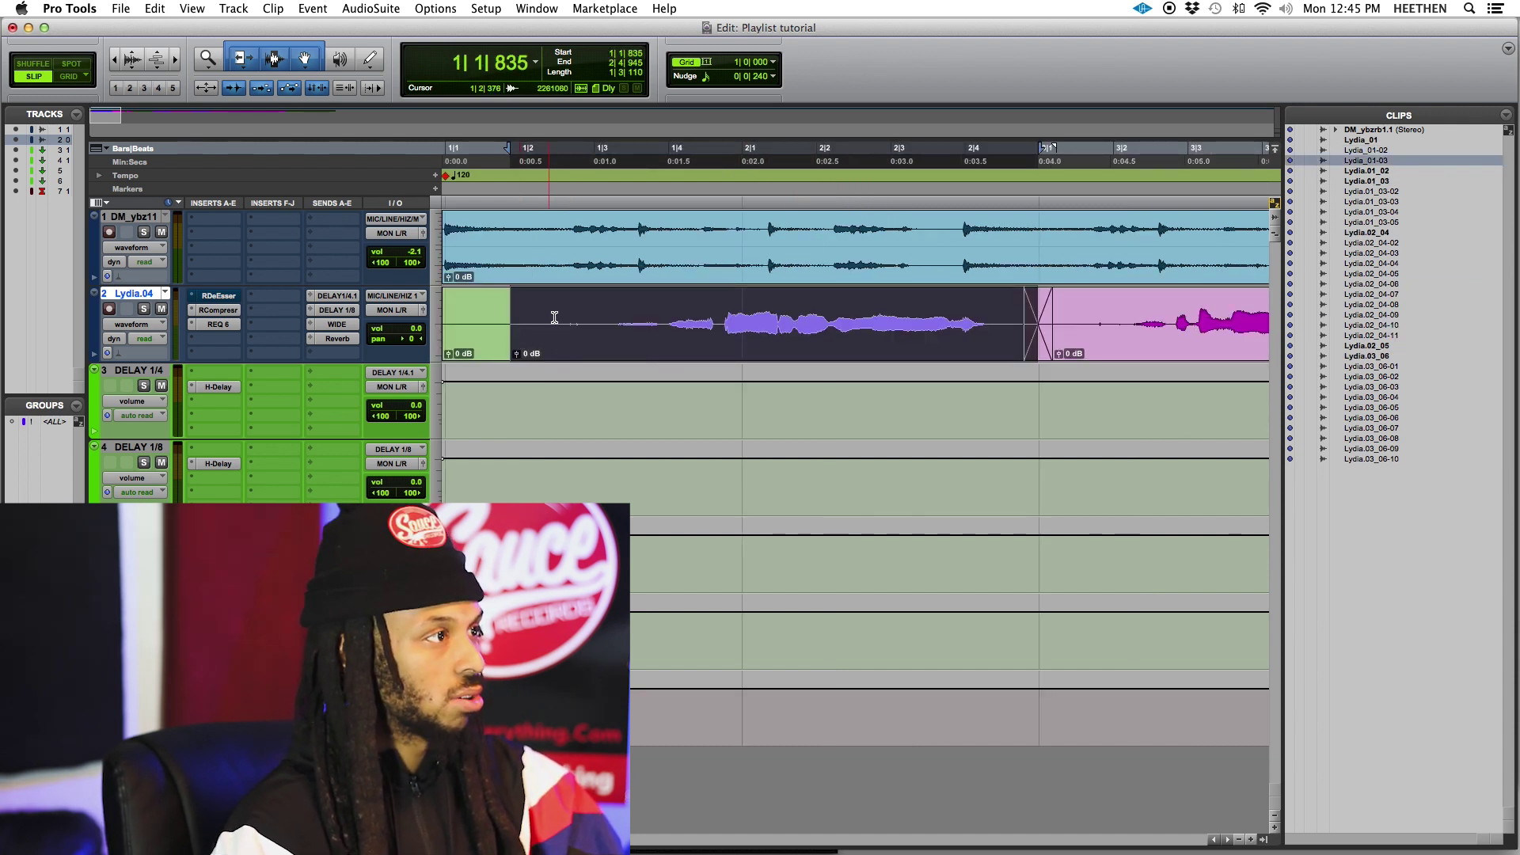
drag(512, 332, 577, 333)
click(587, 296)
- Play back the finished vocal comp from the start, and place the cursor past its end at about 24|4|832
key(r)
key(r)
key(r)
key(r)
key(space)
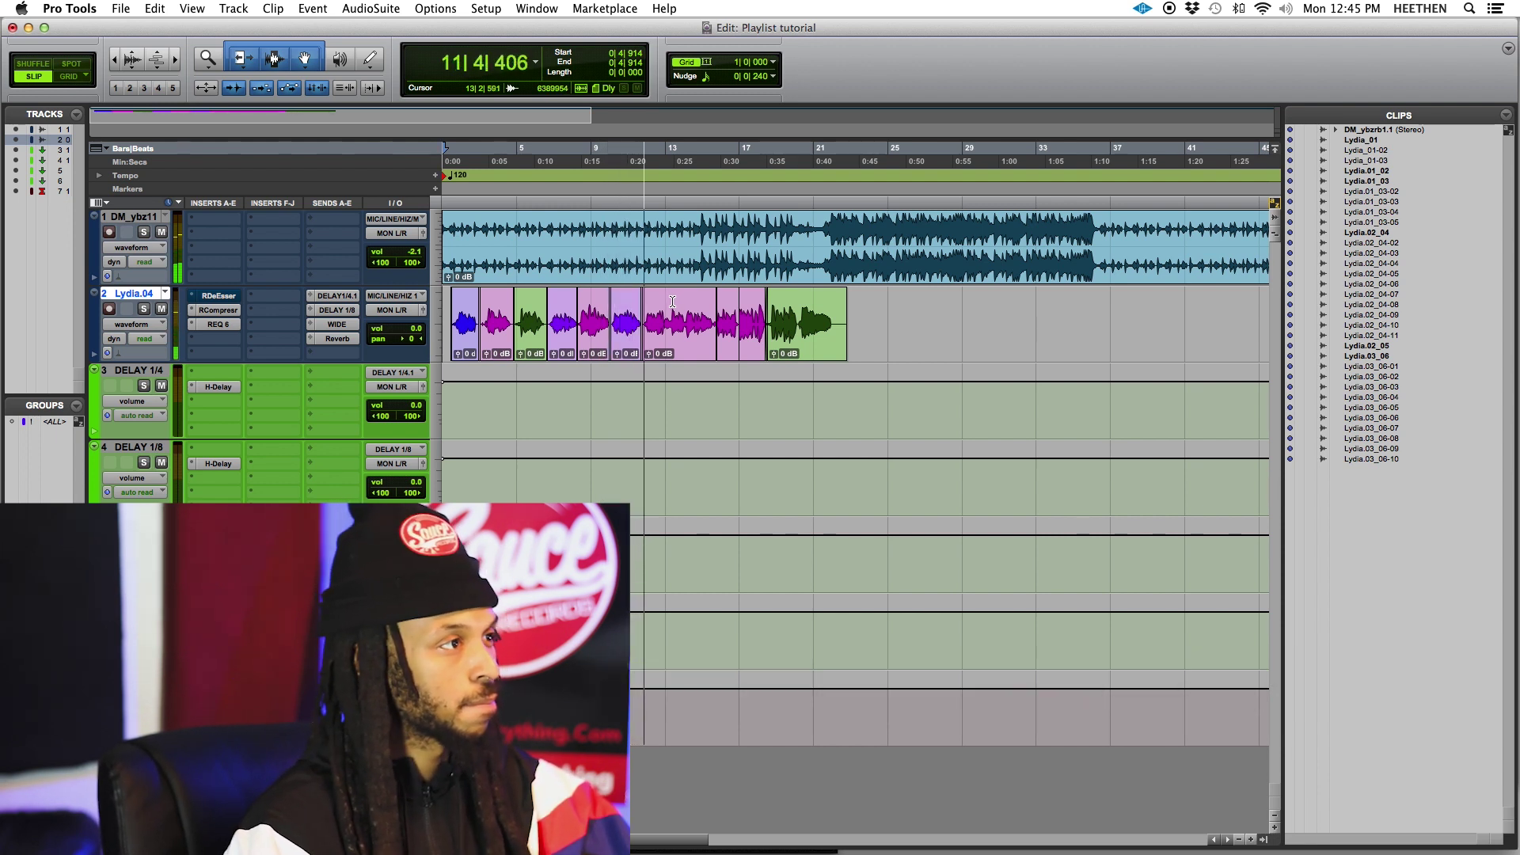
click(885, 299)
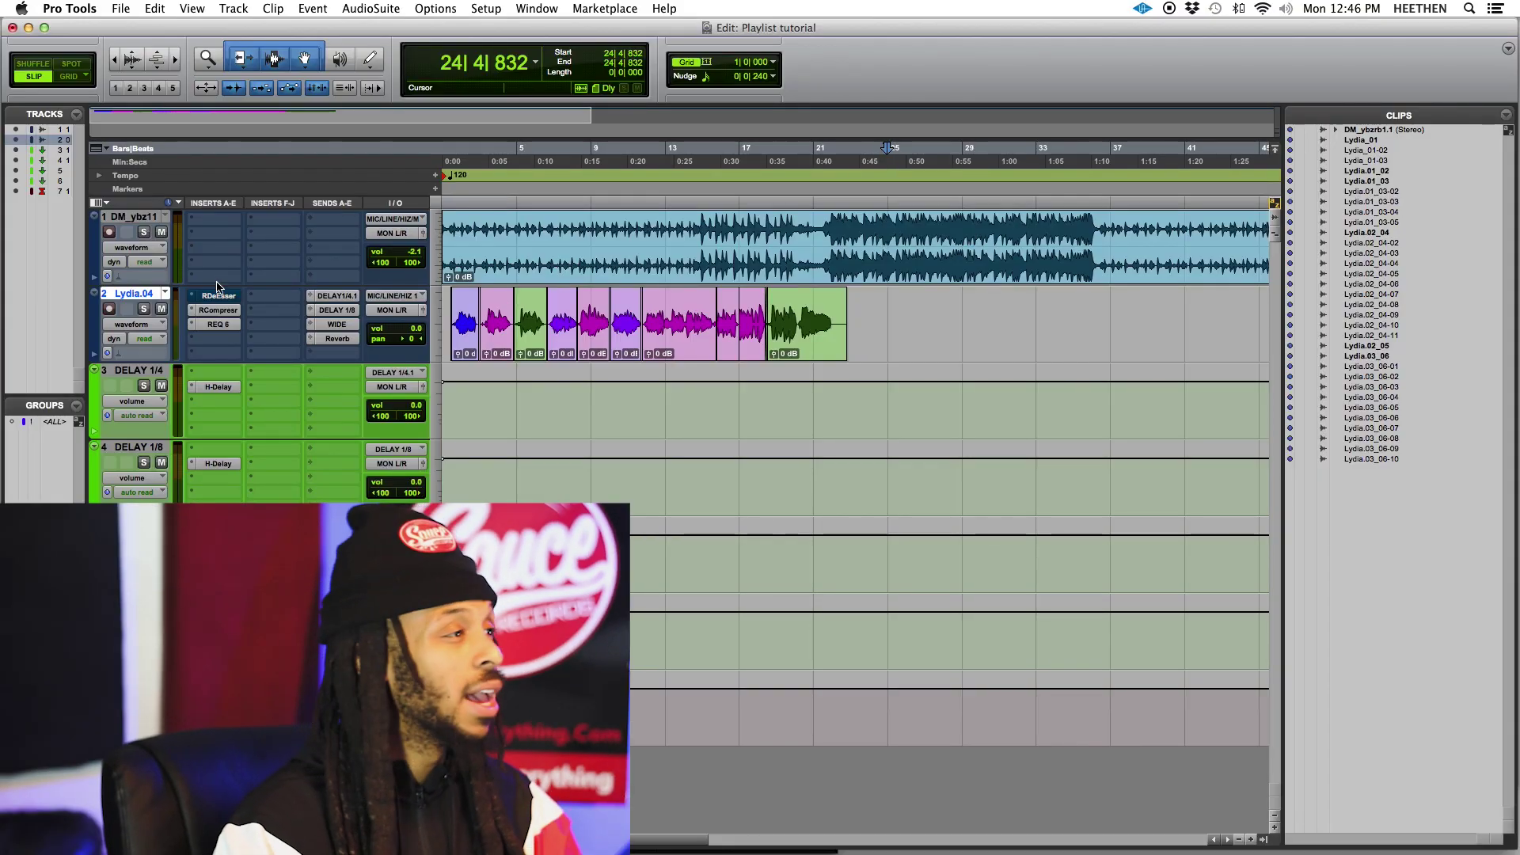
- Duplicate the vocal track's current comp playlist, keeping the suggested name ending in .05
click(166, 294)
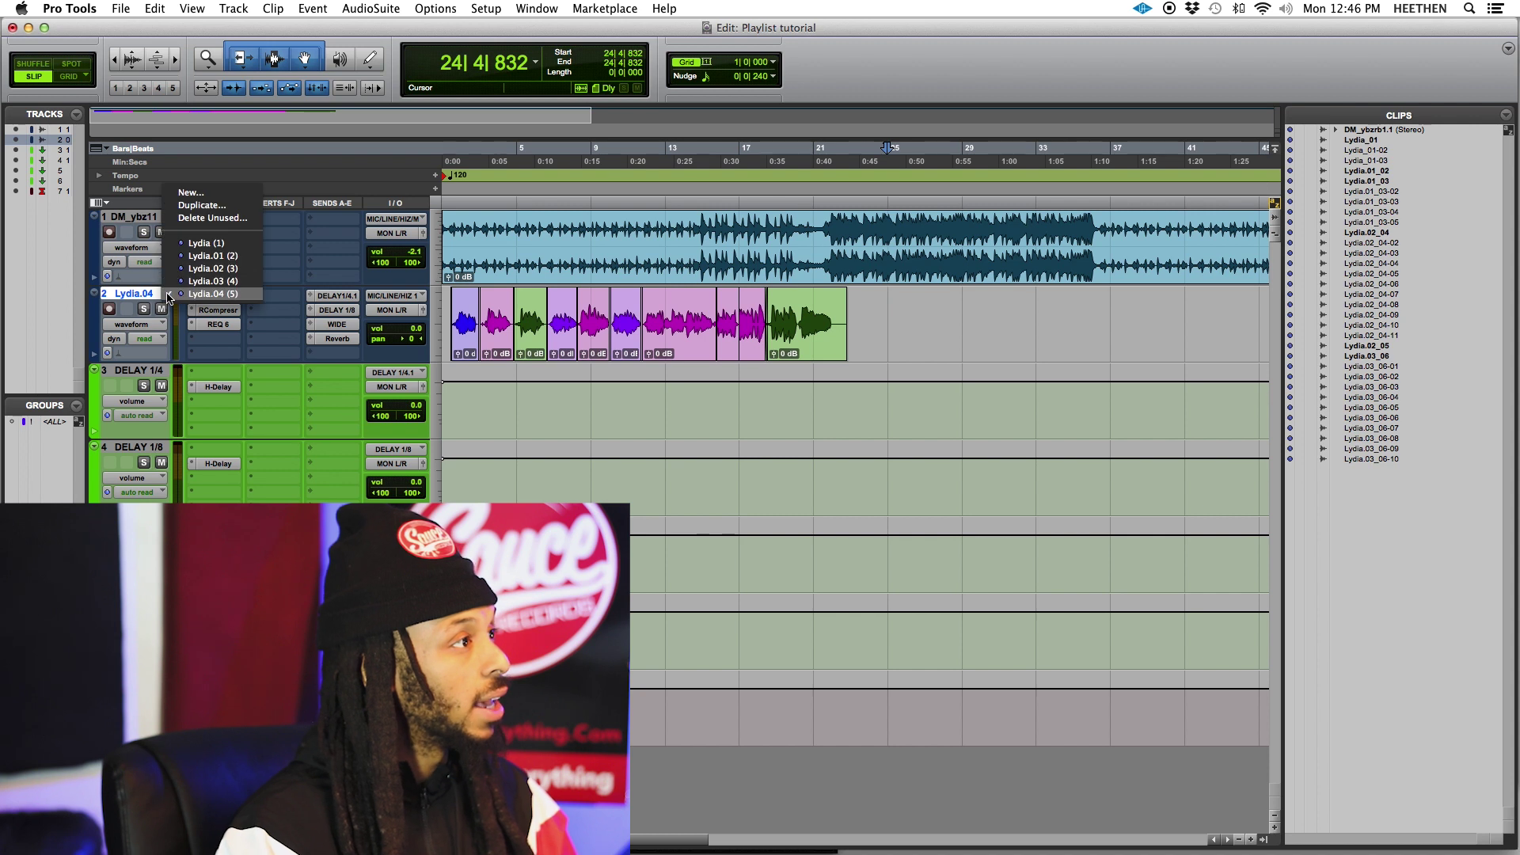
click(184, 205)
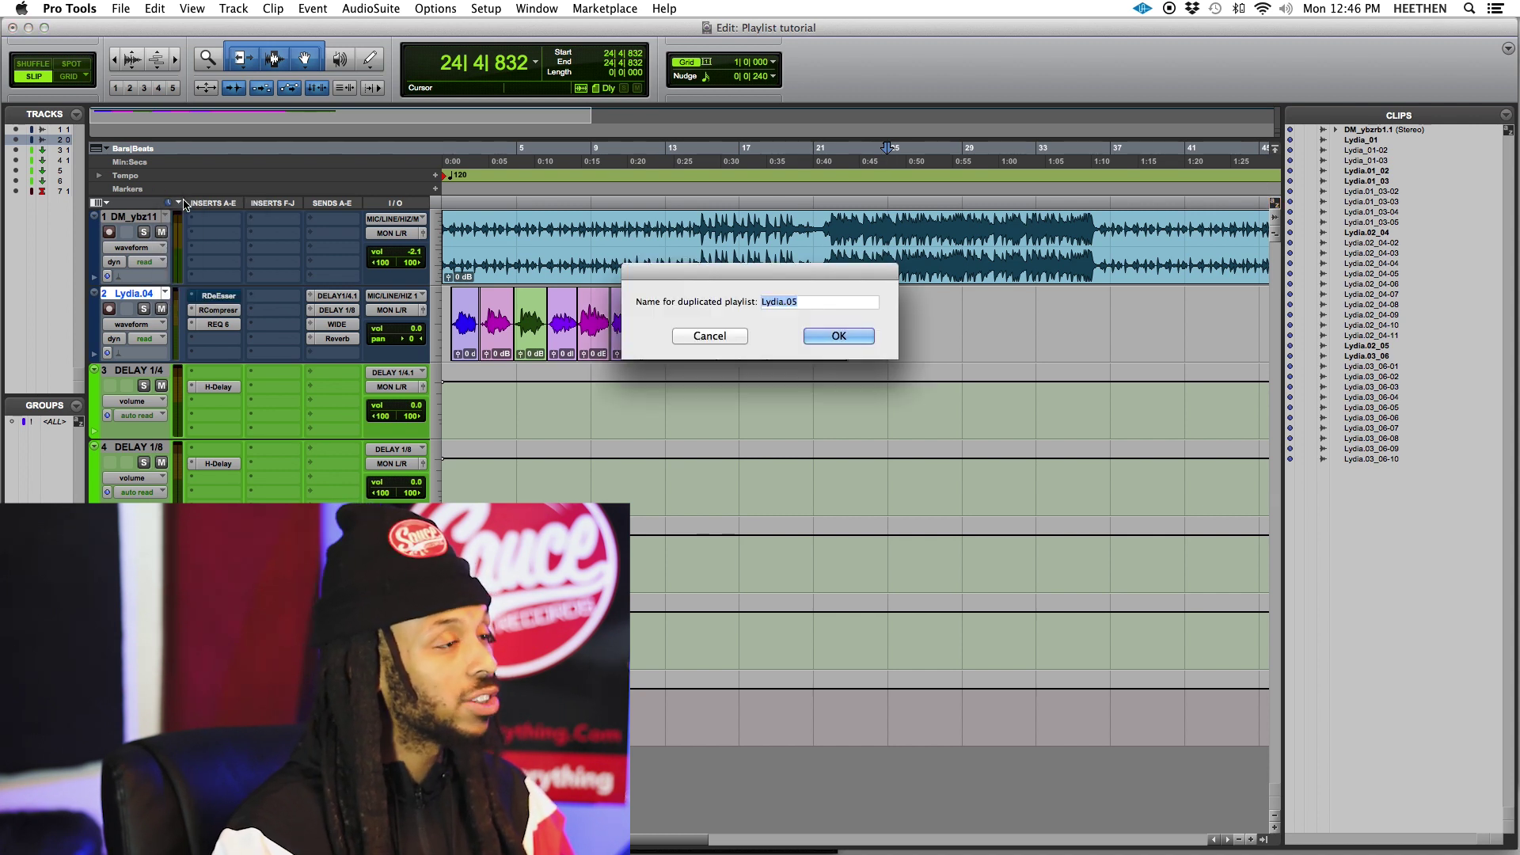
click(817, 335)
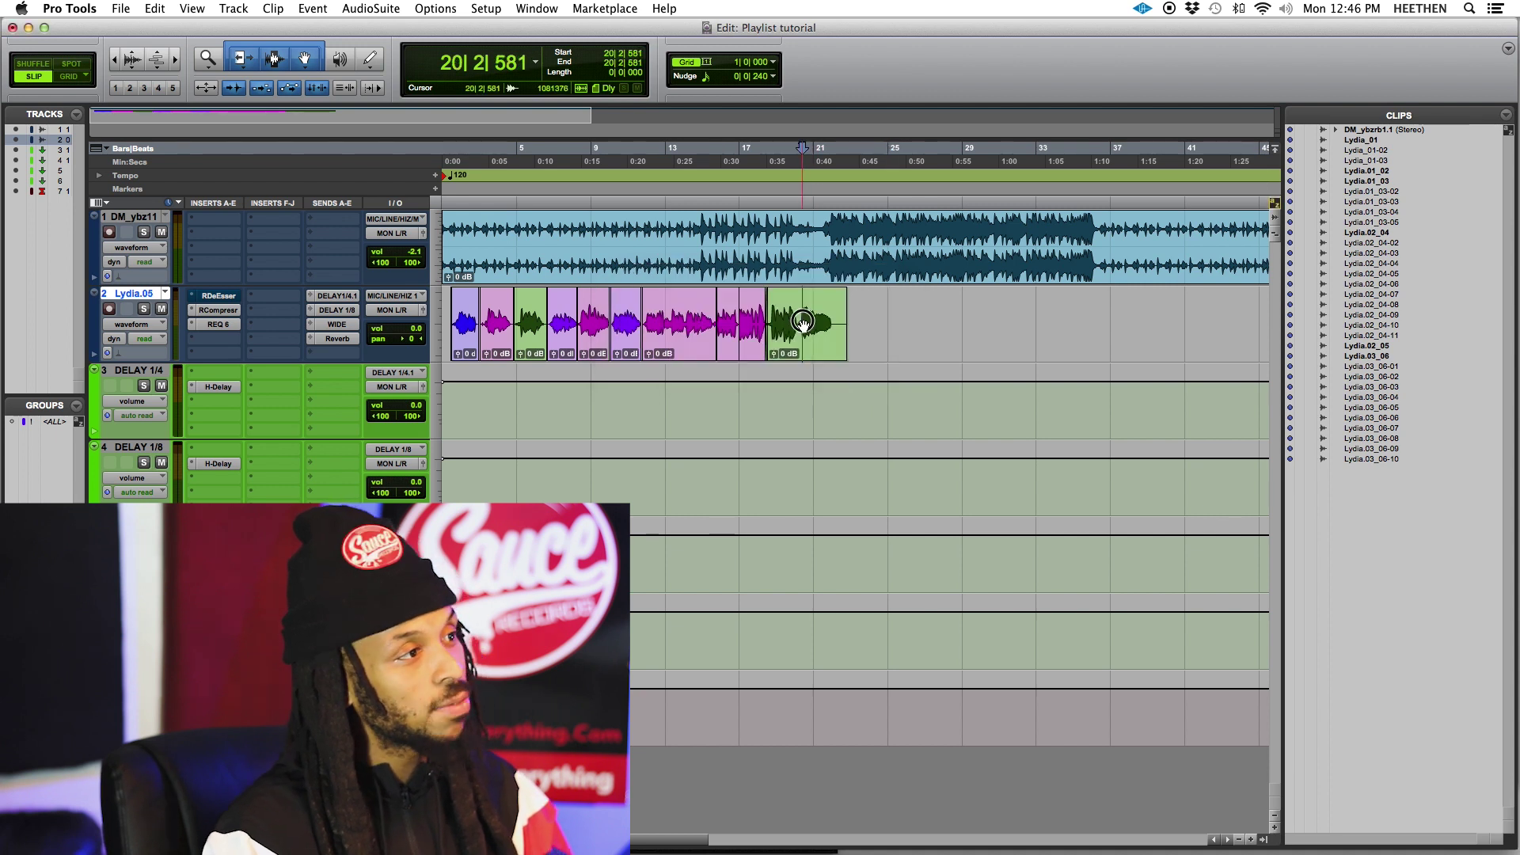
- Split and rearrange the vocal clips on the duplicate playlist, moving one piece to about 28|3|256 and another to about 13|2|295
click(788, 325)
key(super+e)
drag(685, 330, 994, 321)
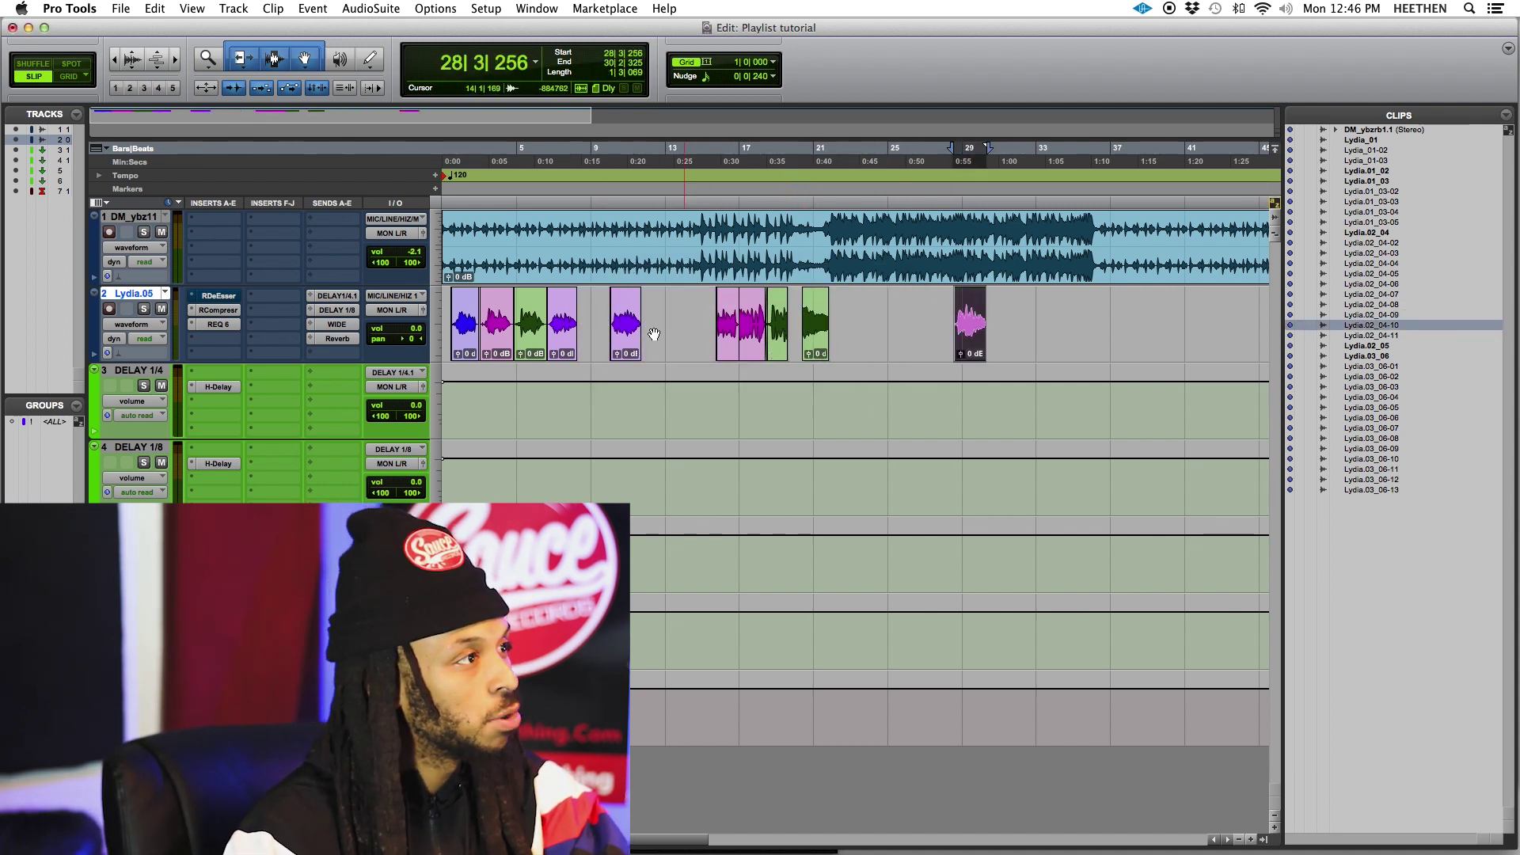
drag(546, 332, 681, 341)
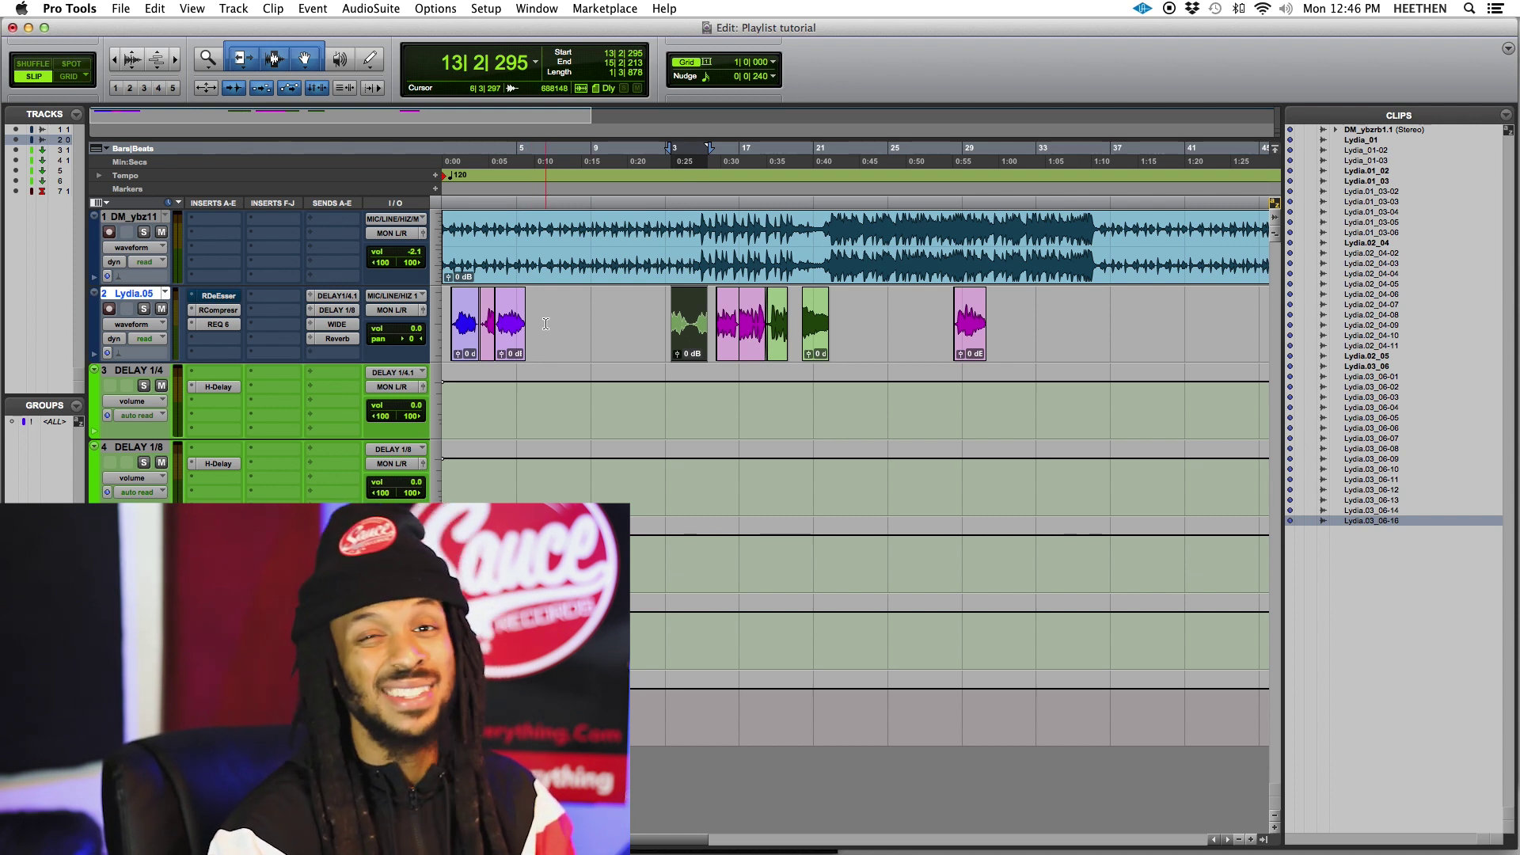
- Switch the vocal track back to the intact comp playlist ending in .04
click(167, 294)
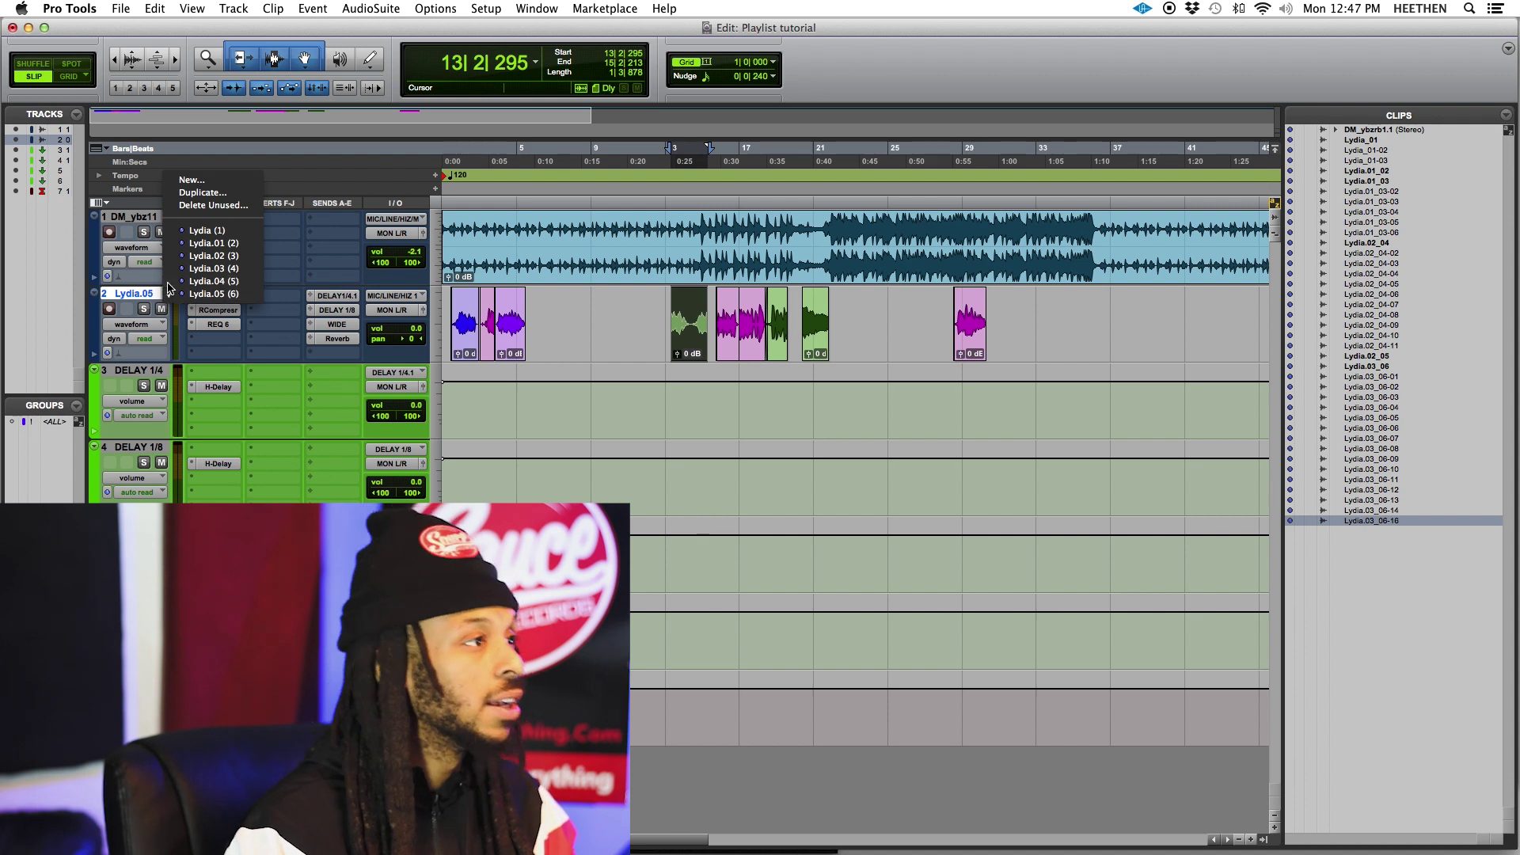
click(167, 281)
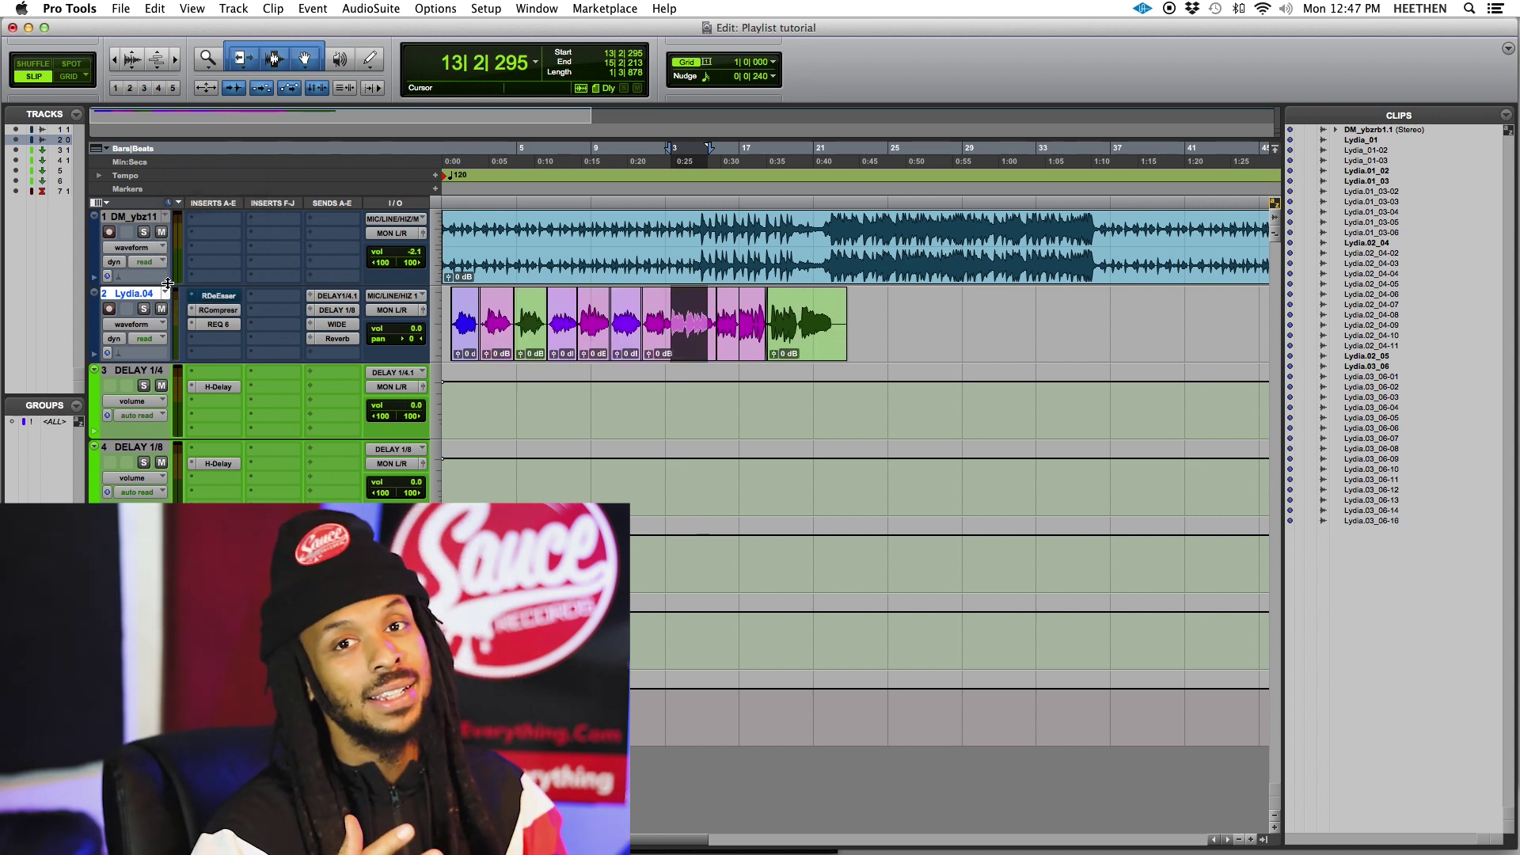